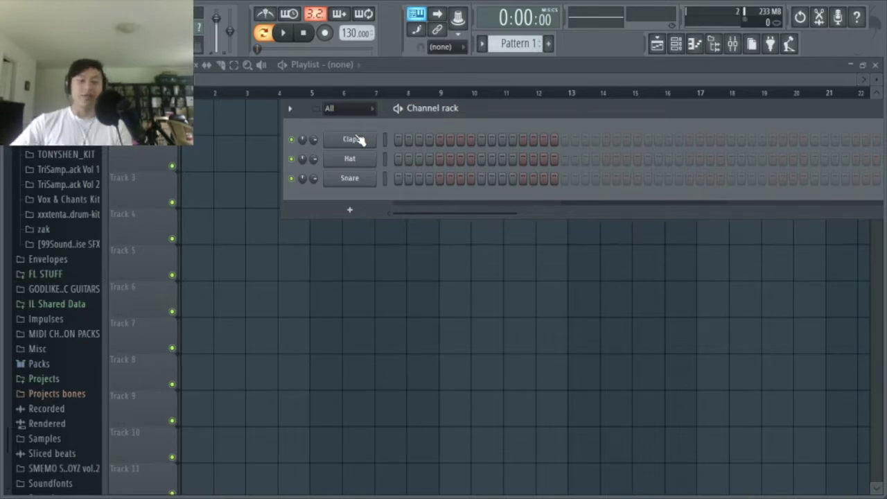
# Set the tempo to 96 BPM and replace the Clap channel with FL Keys.
pyautogui.moveTo(350, 32); pyautogui.dragTo(349, 35)
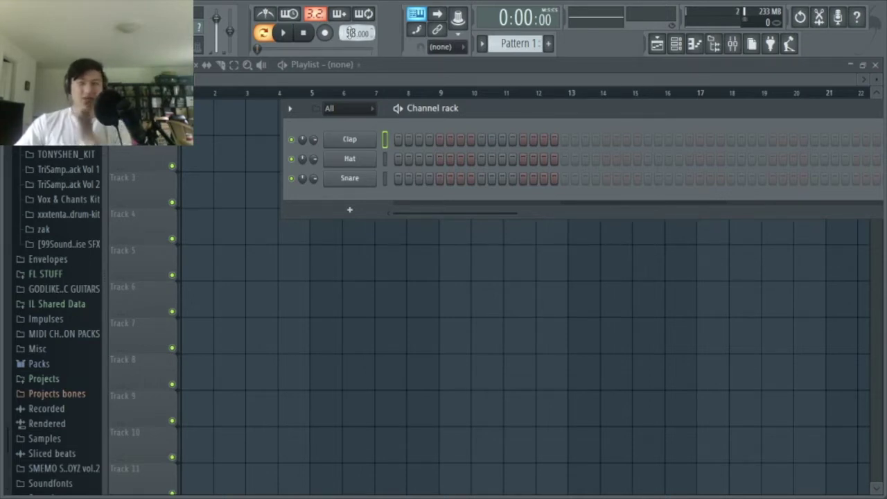
pyautogui.rightClick(351, 141)
pyautogui.moveTo(414, 216)
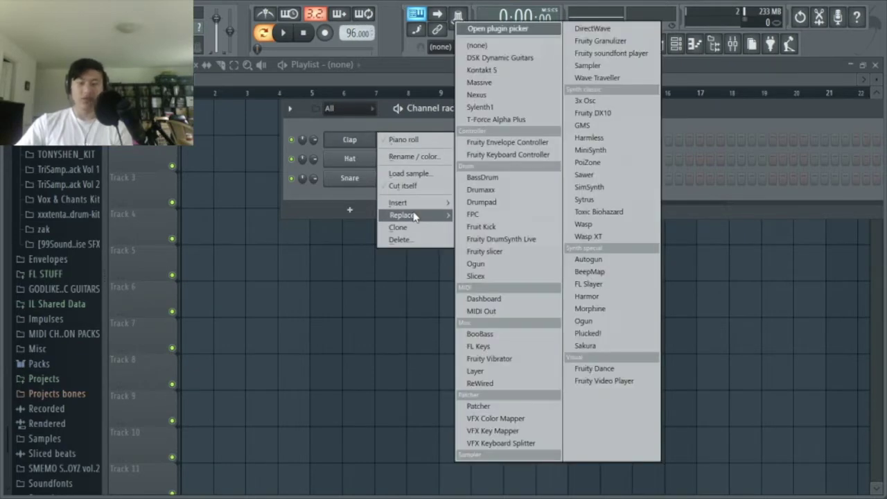
pyautogui.click(509, 347)
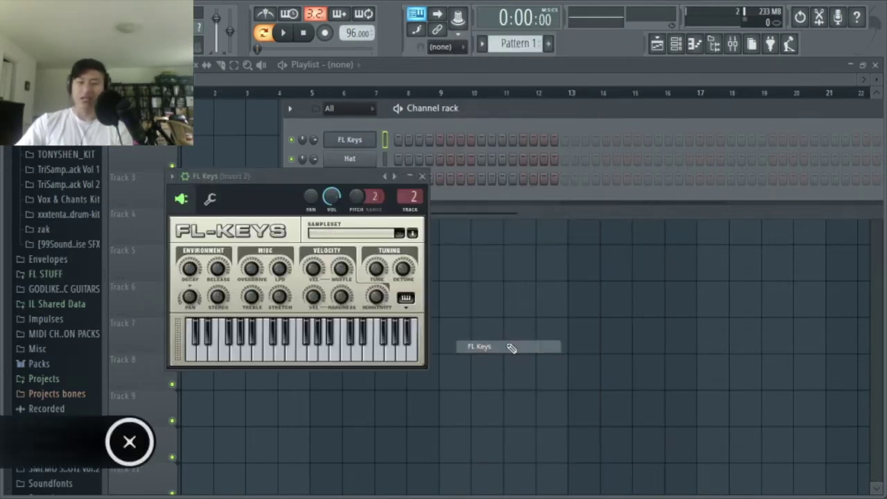
# Open the FL Keys piano roll and place a one-beat E6 note at the start of bar 1 with an A5 note following it.
pyautogui.click(697, 45)
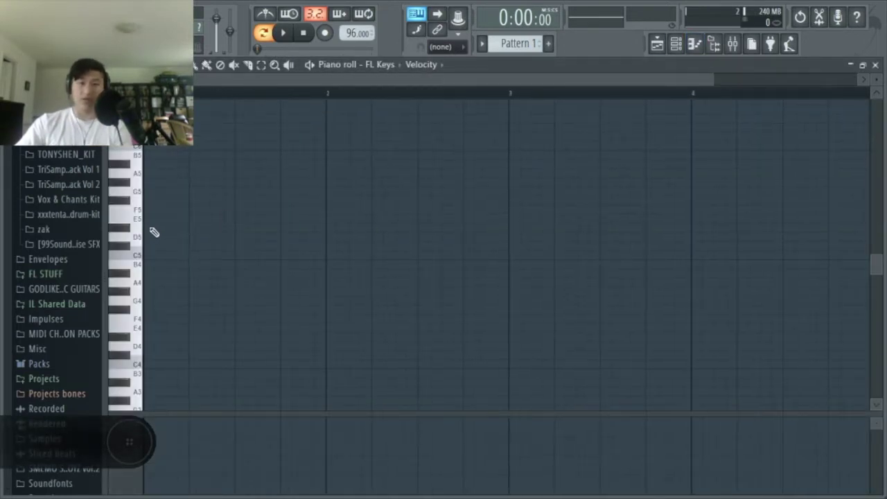
pyautogui.click(174, 219)
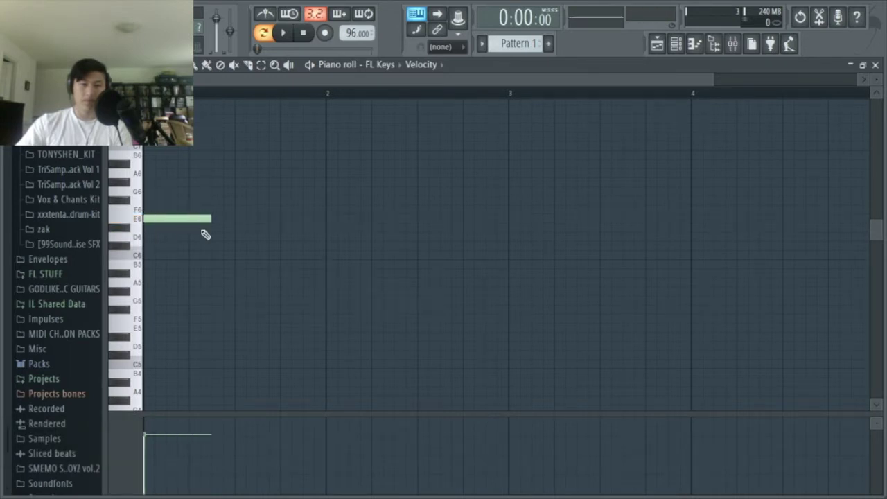
pyautogui.scroll(2, 268, 293)
pyautogui.click(242, 270)
pyautogui.moveTo(242, 270); pyautogui.dragTo(191, 281)
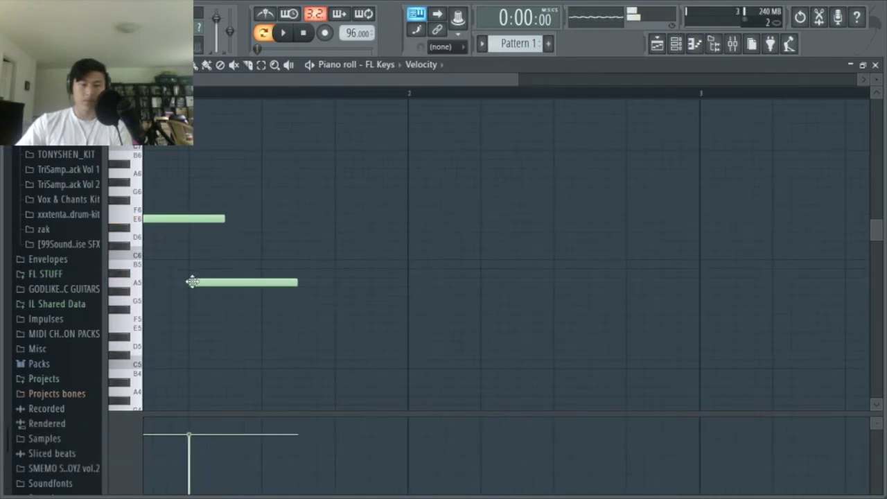
pyautogui.moveTo(220, 217); pyautogui.dragTo(188, 217)
pyautogui.scroll(-2, 253, 104)
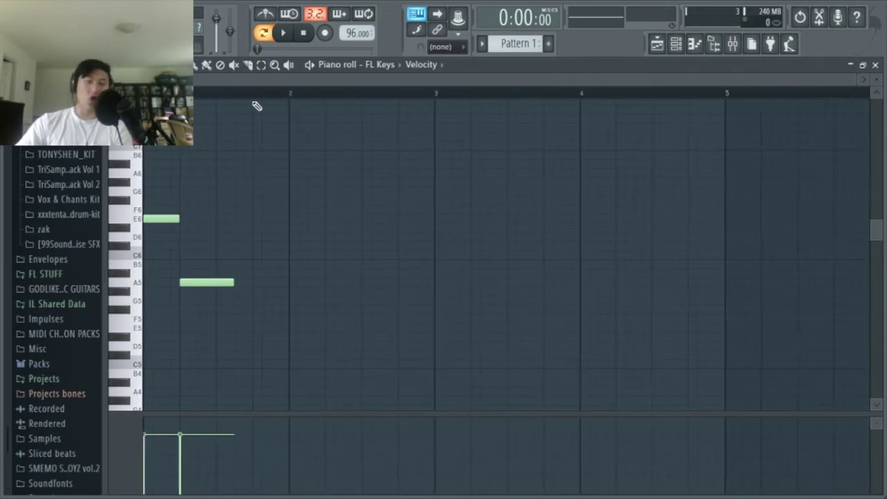
# Turn on the metronome, audition the two notes and lengthen the A5 note to two beats.
pyautogui.click(264, 14)
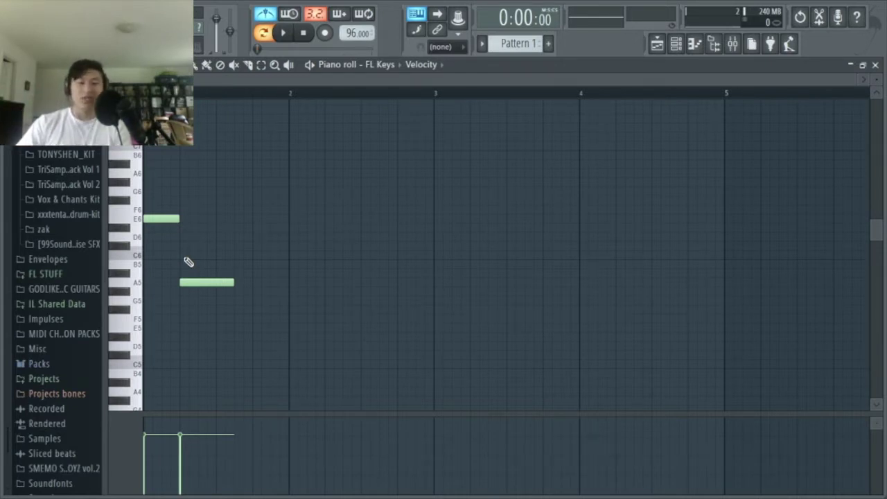
pyautogui.press('space')
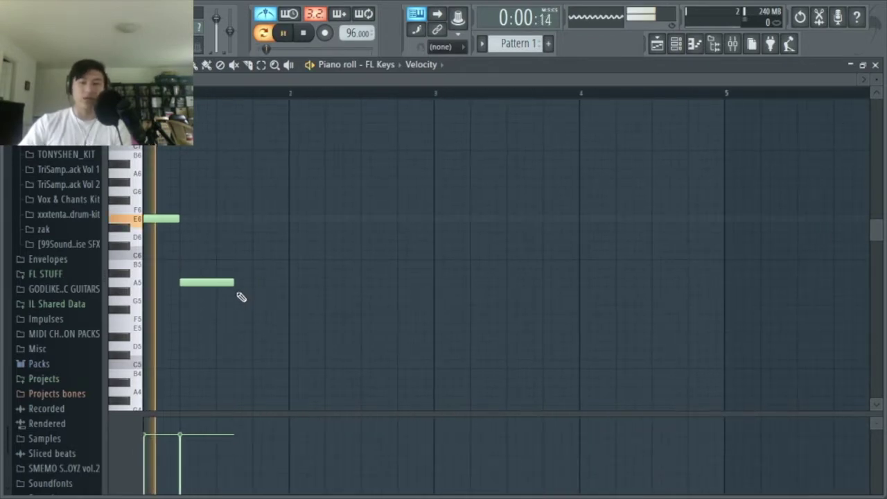
pyautogui.moveTo(233, 282); pyautogui.dragTo(252, 282)
pyautogui.press('space')
# Continue the melody after A5 with a half-beat B5 note and a two-and-a-half-beat C6 note.
pyautogui.click(251, 263)
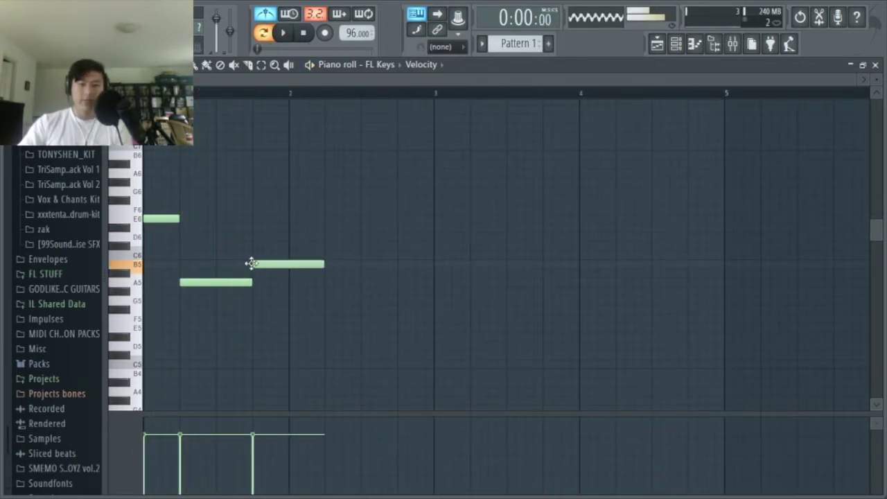
pyautogui.click(267, 255)
pyautogui.scroll(3, 267, 255)
pyautogui.moveTo(364, 264); pyautogui.dragTo(278, 287)
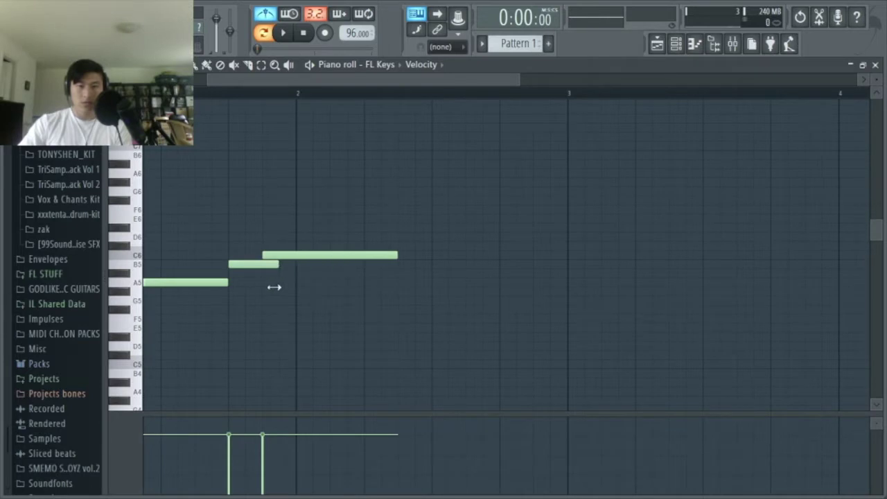
pyautogui.press('space')
pyautogui.moveTo(407, 255); pyautogui.dragTo(432, 270)
pyautogui.press('space')
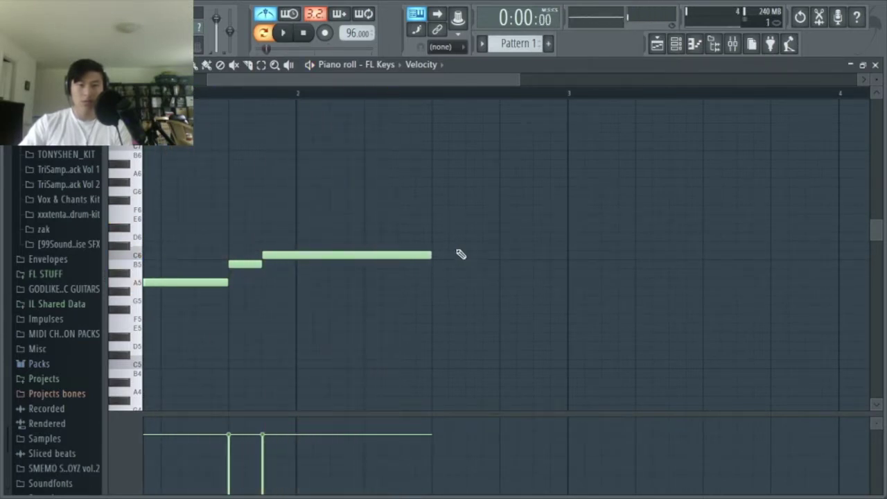
# Finish the two-bar phrase with a one-beat F6 note and a one-beat B5 note, and play it.
pyautogui.scroll(-2, 442, 211)
pyautogui.click(360, 210)
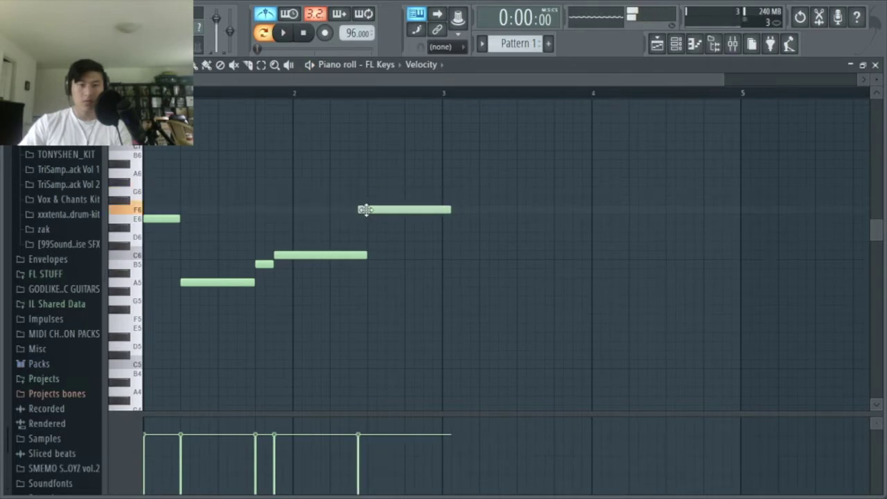
pyautogui.moveTo(366, 210); pyautogui.dragTo(375, 210)
pyautogui.moveTo(469, 212); pyautogui.dragTo(402, 264)
pyautogui.click(406, 255)
pyautogui.press('space')
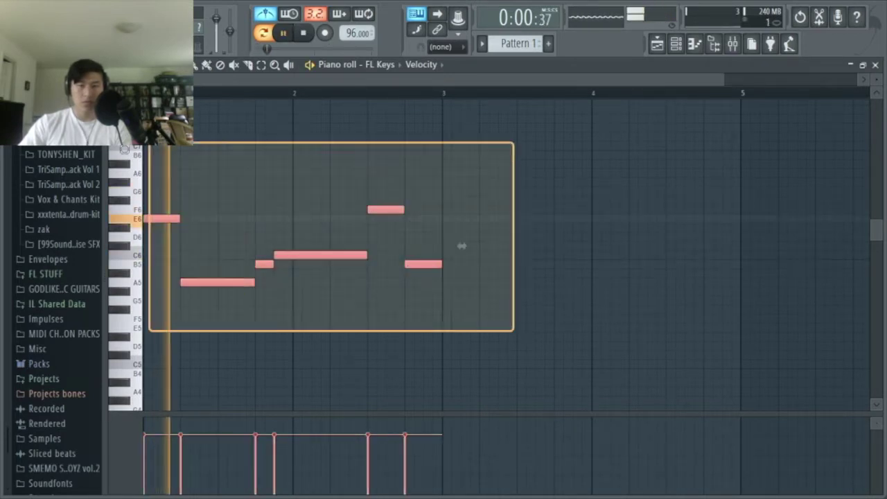
# Duplicate the two-bar phrase into bars 3 and 4 and listen to the four-bar melody.
pyautogui.scroll(-1, 285, 173)
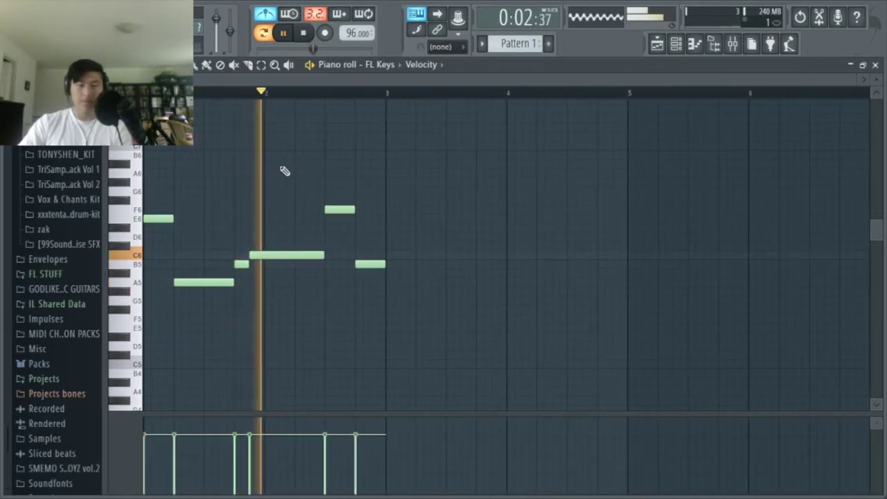
pyautogui.moveTo(394, 328); pyautogui.dragTo(145, 126)
pyautogui.hotkey('ctrl', 'b')
pyautogui.hotkey('ctrl', 'd')
pyautogui.scroll(-1, 245, 174)
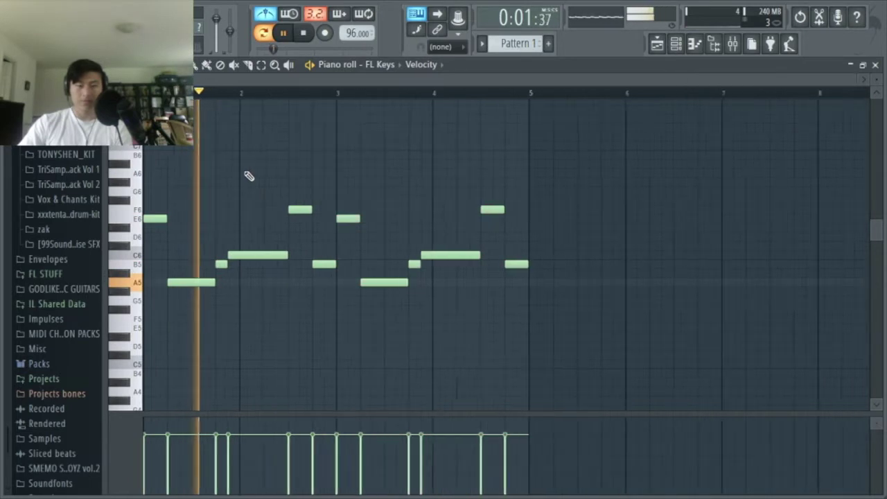
pyautogui.press('space')
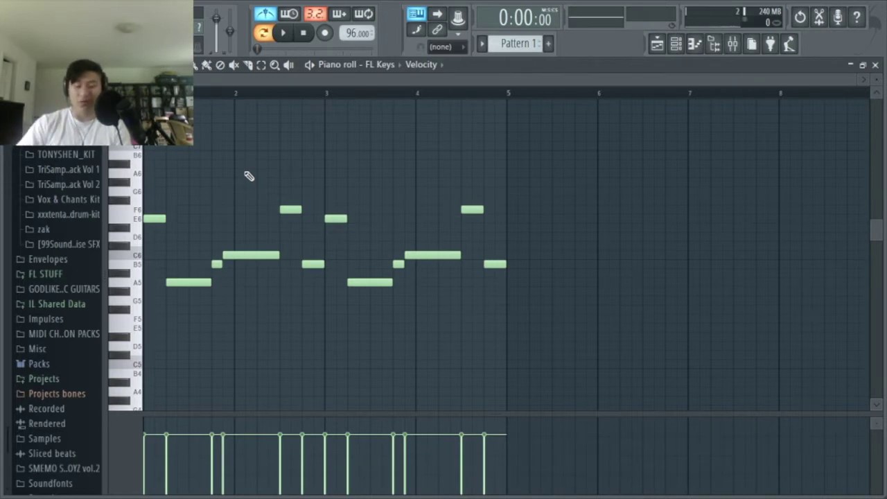
# Transpose the whole melody down five semitones to start on B5, and play it back.
pyautogui.scroll(2, 249, 176)
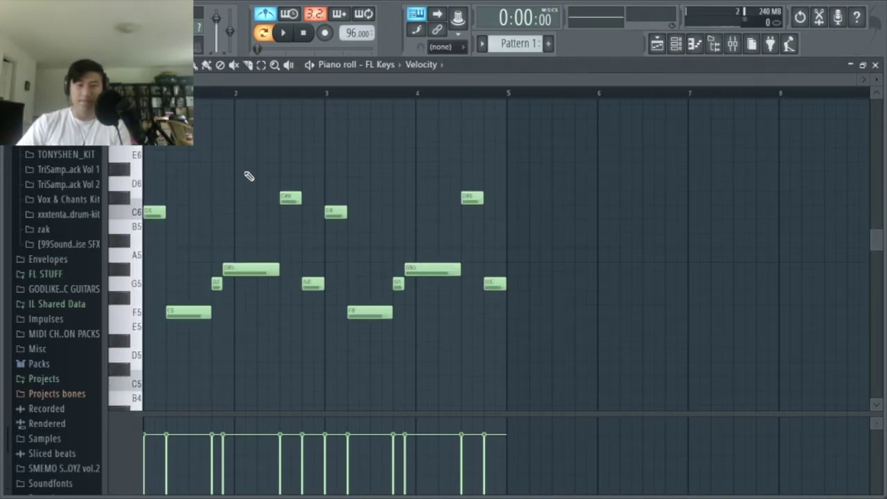
pyautogui.press('space')
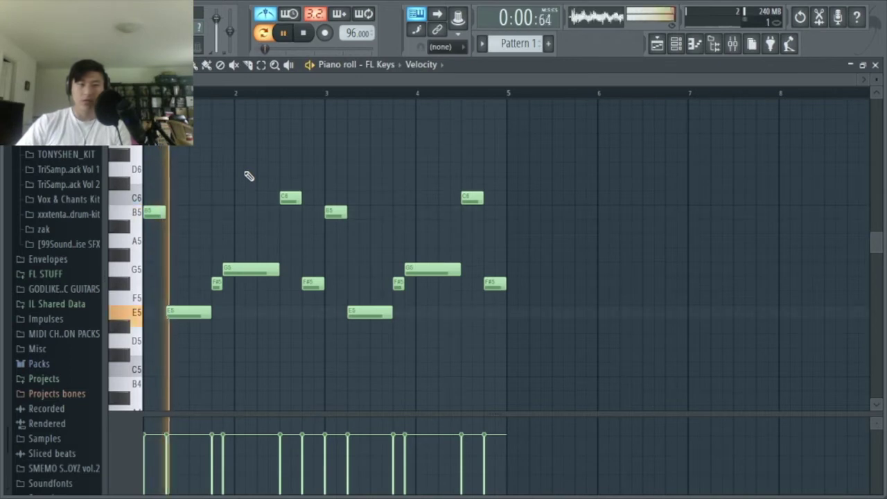
pyautogui.scroll(1, 207, 224)
pyautogui.scroll(2, 207, 223)
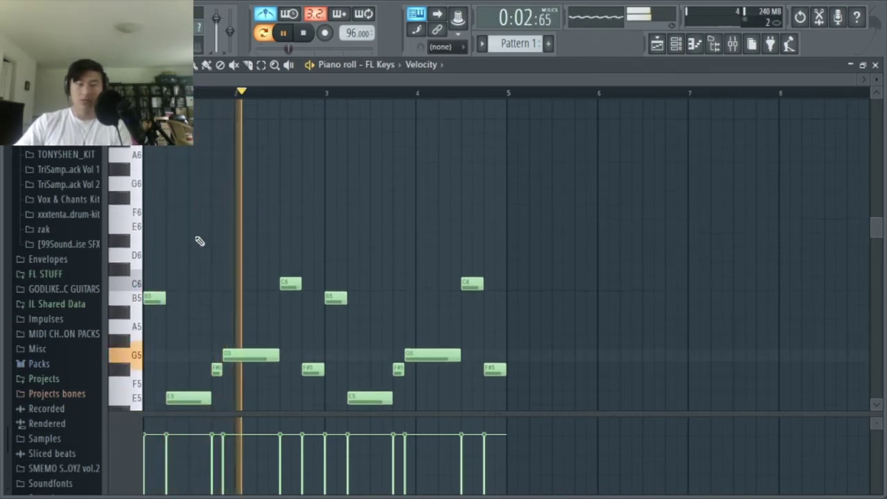
pyautogui.press('space')
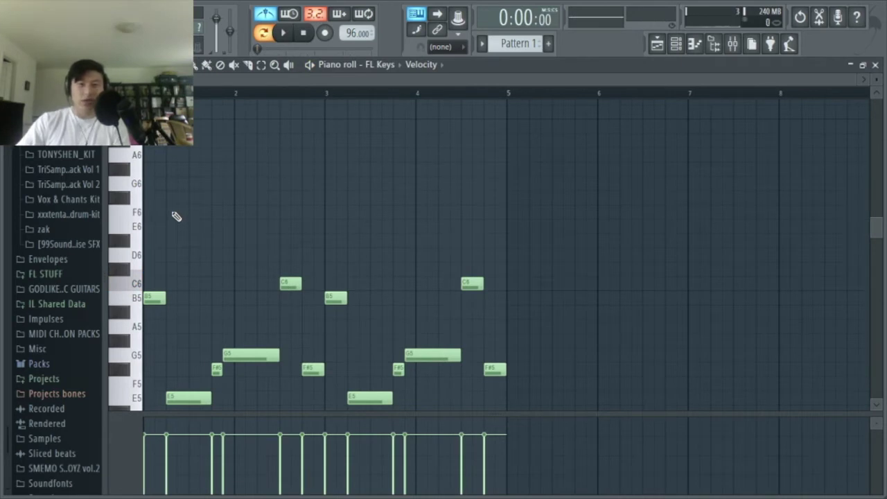
# Start an upper line with a two-beat B6 note at bar 1 and a half-beat E6 note before the bar's last beat.
pyautogui.scroll(3, 164, 146)
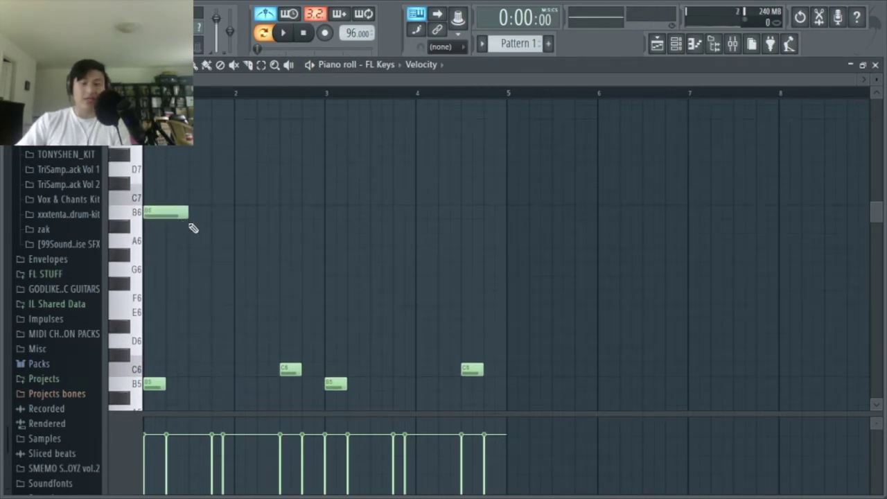
pyautogui.scroll(-6, 194, 228)
pyautogui.scroll(5, 185, 245)
pyautogui.scroll(-6, 184, 259)
pyautogui.scroll(6, 183, 267)
pyautogui.press('space')
pyautogui.scroll(2, 197, 257)
pyautogui.moveTo(239, 285)
pyautogui.mouseDown()
pyautogui.moveTo(205, 311)
pyautogui.moveTo(233, 310)
pyautogui.moveTo(215, 310)
pyautogui.mouseUp()
pyautogui.press('space')
pyautogui.moveTo(287, 311); pyautogui.dragTo(237, 315)
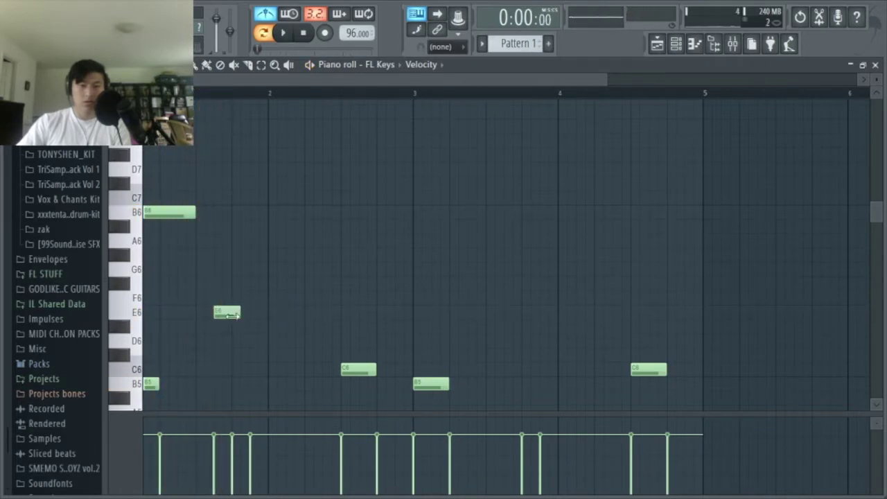
# Try a half-beat C7 note and a two-and-a-half-beat B6 note after the upper line's E6.
pyautogui.moveTo(239, 270)
pyautogui.mouseDown()
pyautogui.moveTo(232, 193)
pyautogui.moveTo(332, 224)
pyautogui.mouseUp()
pyautogui.click(251, 213)
pyautogui.press('space')
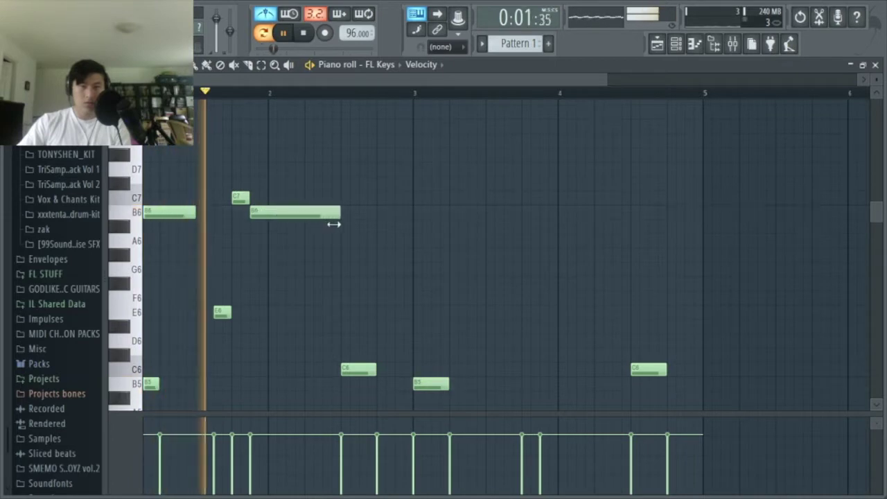
pyautogui.press('space')
pyautogui.press('space')
pyautogui.rightClick(241, 198)
pyautogui.rightClick(296, 216)
# Place a long F#6 note directly after the upper line's E6 and listen to it against the melody.
pyautogui.keyDown('ctrl'); pyautogui.scroll(3, 222, 346); pyautogui.keyUp('ctrl')
pyautogui.press('space')
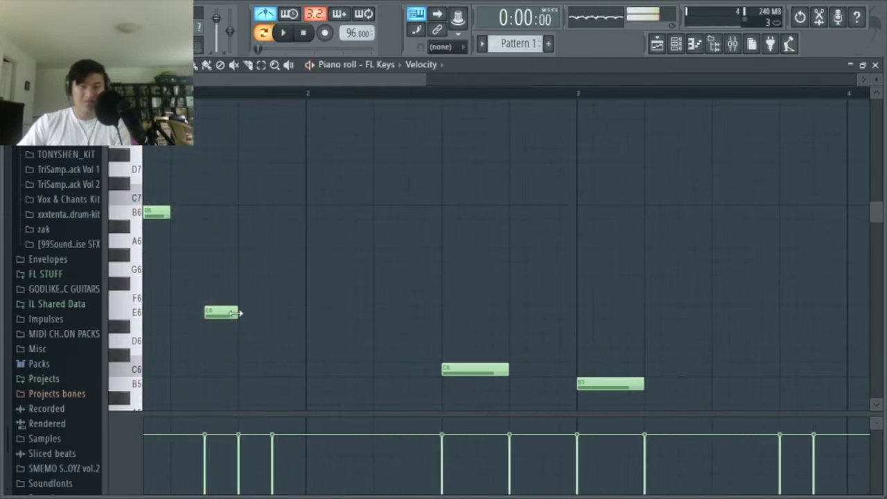
pyautogui.click(238, 284)
pyautogui.press('space')
pyautogui.scroll(-5, 393, 293)
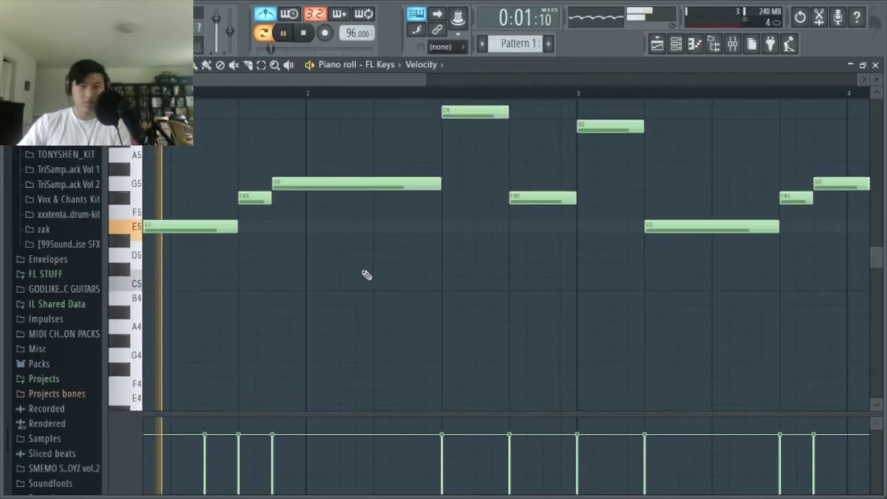
pyautogui.scroll(4, 366, 274)
pyautogui.keyDown('ctrl'); pyautogui.scroll(-2, 367, 274); pyautogui.keyUp('ctrl')
pyautogui.scroll(3, 357, 268)
pyautogui.keyDown('ctrl'); pyautogui.scroll(3, 347, 307); pyautogui.keyUp('ctrl')
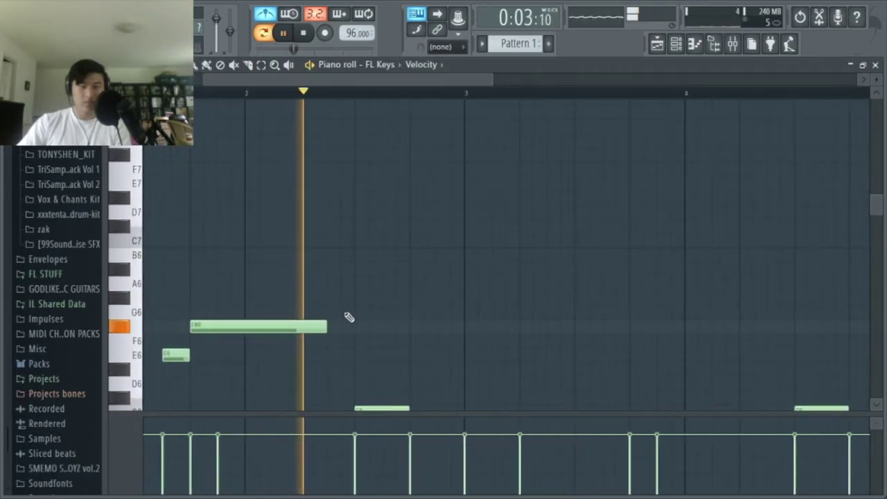
pyautogui.press('space')
# Lengthen the F#6 note to three beats and add a one-beat C7 note directly after it.
pyautogui.moveTo(356, 270); pyautogui.dragTo(355, 226)
pyautogui.moveTo(517, 240); pyautogui.dragTo(410, 240)
pyautogui.keyDown('ctrl'); pyautogui.scroll(-2, 409, 275); pyautogui.keyUp('ctrl')
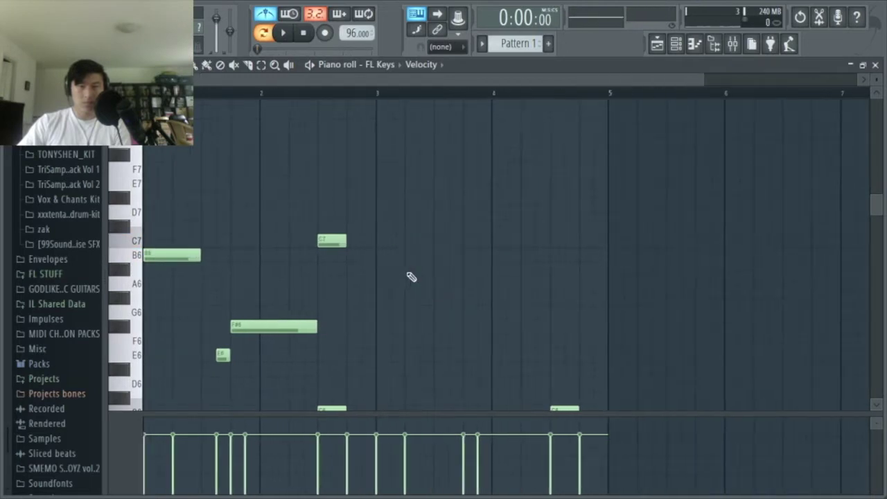
# End the upper line's bar 2 with a half-beat F#6 note followed by a half-beat G6 note.
pyautogui.scroll(-3, 361, 252)
pyautogui.scroll(2, 362, 251)
pyautogui.click(355, 246)
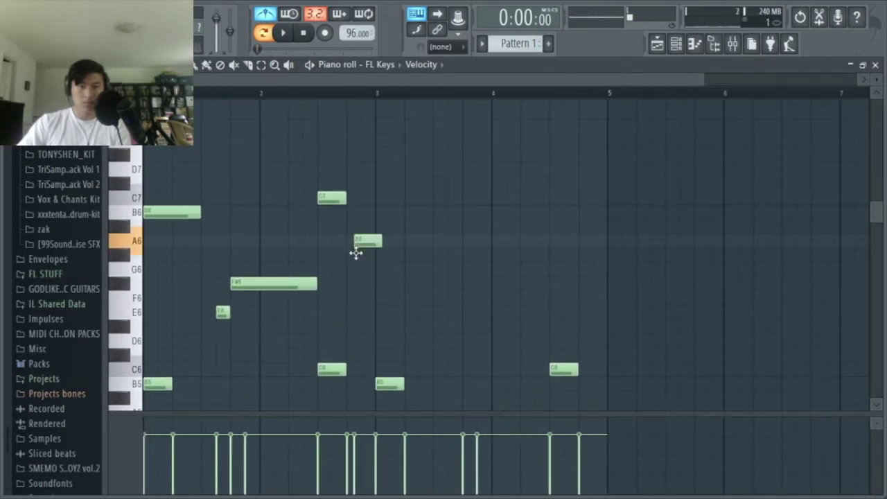
pyautogui.moveTo(354, 231); pyautogui.dragTo(353, 289)
pyautogui.scroll(-3, 351, 265)
pyautogui.scroll(3, 352, 261)
pyautogui.rightClick(357, 254)
pyautogui.moveTo(361, 199); pyautogui.dragTo(375, 276)
# Play back the pattern and review the upper line against the lower melody.
pyautogui.press('space')
pyautogui.scroll(-3, 400, 236)
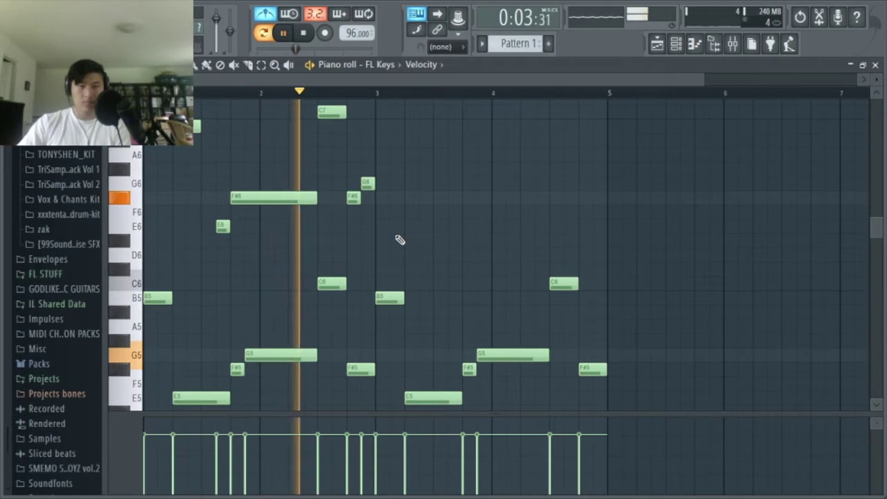
pyautogui.keyDown('ctrl'); pyautogui.scroll(2, 400, 239); pyautogui.keyUp('ctrl')
pyautogui.press('space')
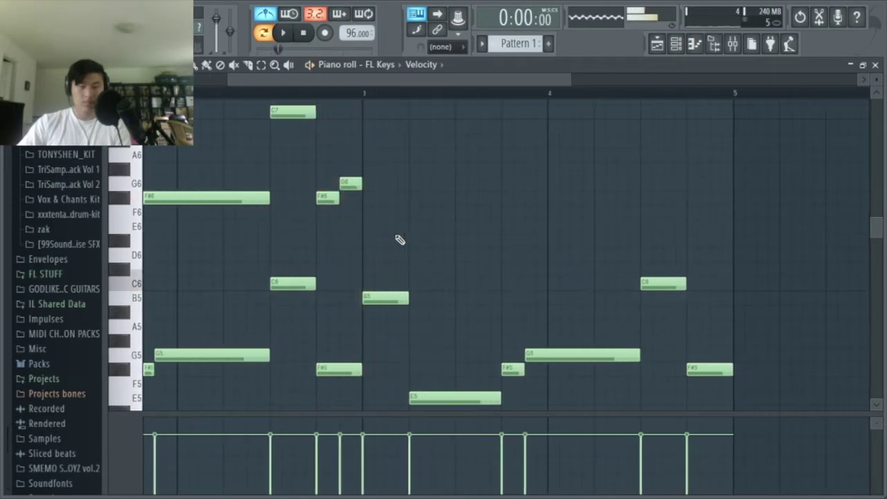
pyautogui.scroll(-3, 400, 239)
pyautogui.keyDown('ctrl'); pyautogui.scroll(-1, 400, 239); pyautogui.keyUp('ctrl')
pyautogui.keyDown('ctrl'); pyautogui.scroll(-2, 399, 239); pyautogui.keyUp('ctrl')
pyautogui.scroll(4, 399, 291)
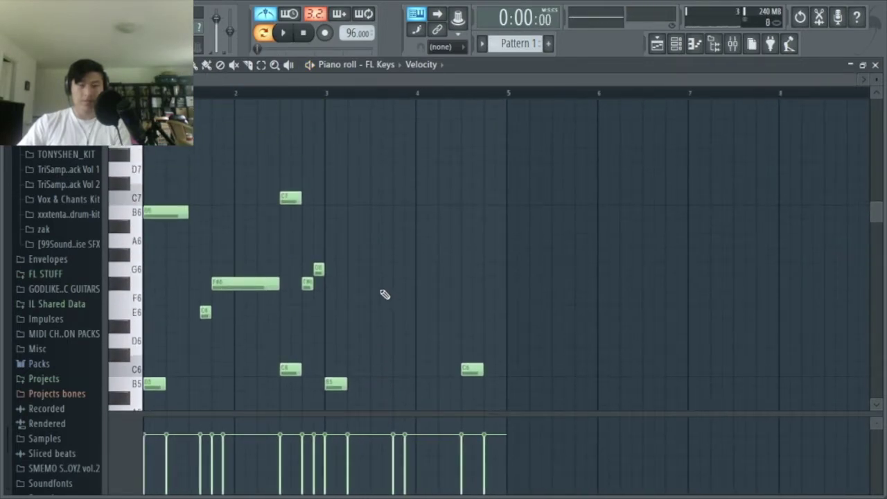
# Copy the upper line's notes from bars 1 and 2 into bars 3 and 4.
pyautogui.press('space')
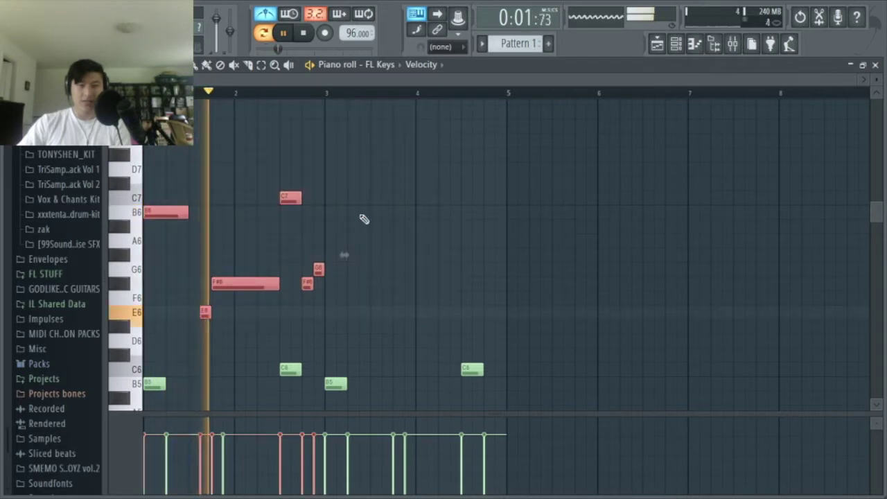
pyautogui.press('space')
pyautogui.moveTo(172, 214); pyautogui.dragTo(350, 209)
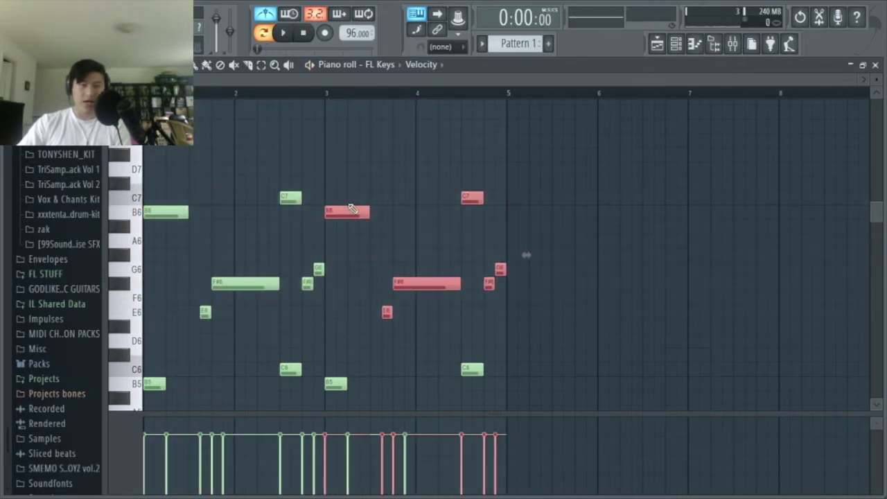
pyautogui.moveTo(600, 333); pyautogui.dragTo(330, 144)
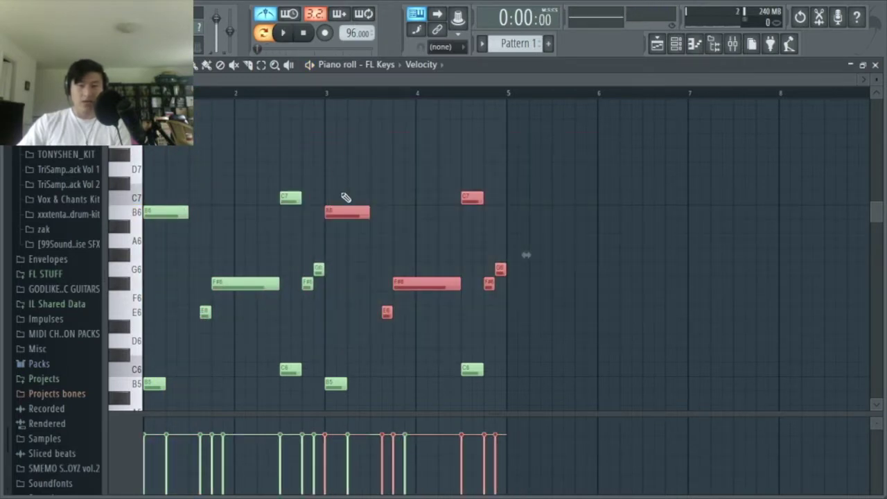
# Deselect the copied notes, play back from bar 3, and shorten the B6 note starting bar 3 to one and a half beats.
pyautogui.click(576, 212)
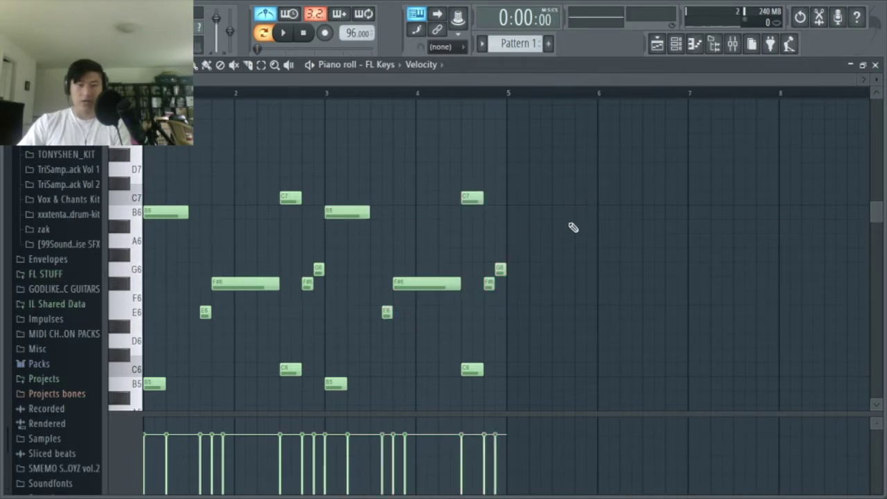
pyautogui.scroll(-7, 513, 229)
pyautogui.scroll(6, 455, 236)
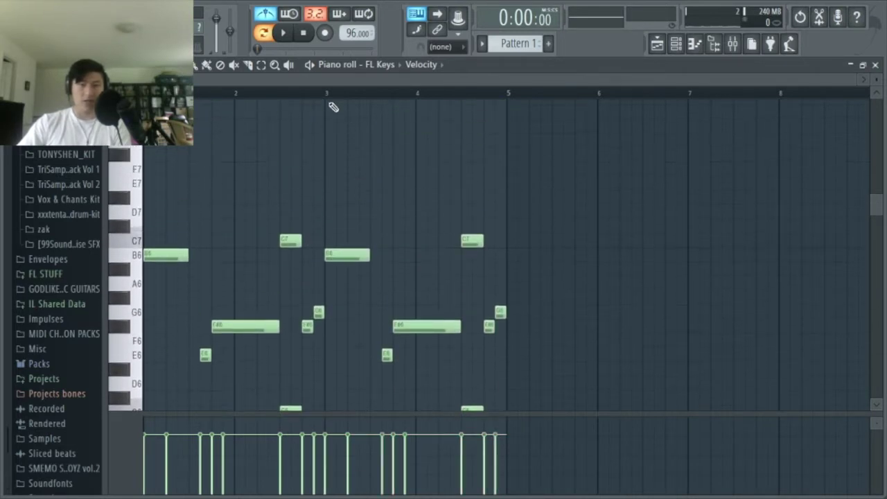
pyautogui.click(326, 93)
pyautogui.keyDown('ctrl'); pyautogui.scroll(2, 376, 230); pyautogui.keyUp('ctrl')
pyautogui.scroll(-3, 376, 230)
pyautogui.keyDown('ctrl'); pyautogui.scroll(2, 377, 231); pyautogui.keyUp('ctrl')
pyautogui.scroll(3, 376, 229)
pyautogui.press('space')
pyautogui.press('space')
pyautogui.moveTo(371, 213); pyautogui.dragTo(339, 226)
# Add a one-and-a-half-beat F#6 note directly after the B6 note in bar 3 and listen to it.
pyautogui.press('space')
pyautogui.press('space')
pyautogui.click(336, 284)
pyautogui.press('space')
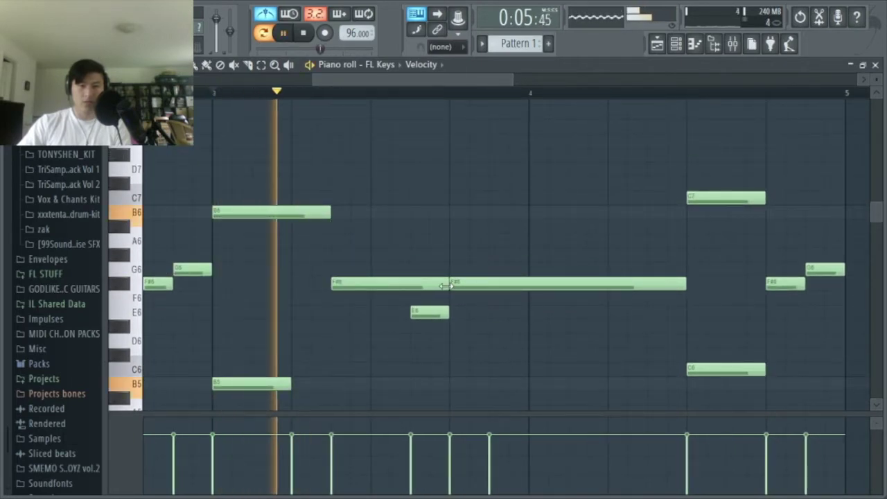
# Delete the half-beat E6 note in bar 3 and set the F#6 note after B6 to one and a half beats.
pyautogui.moveTo(448, 284); pyautogui.dragTo(406, 289)
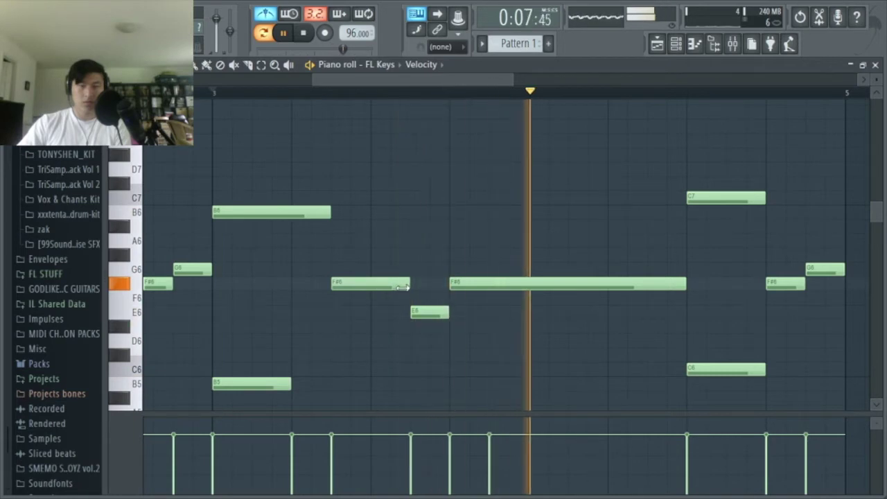
pyautogui.rightClick(431, 313)
pyautogui.moveTo(404, 284); pyautogui.dragTo(444, 291)
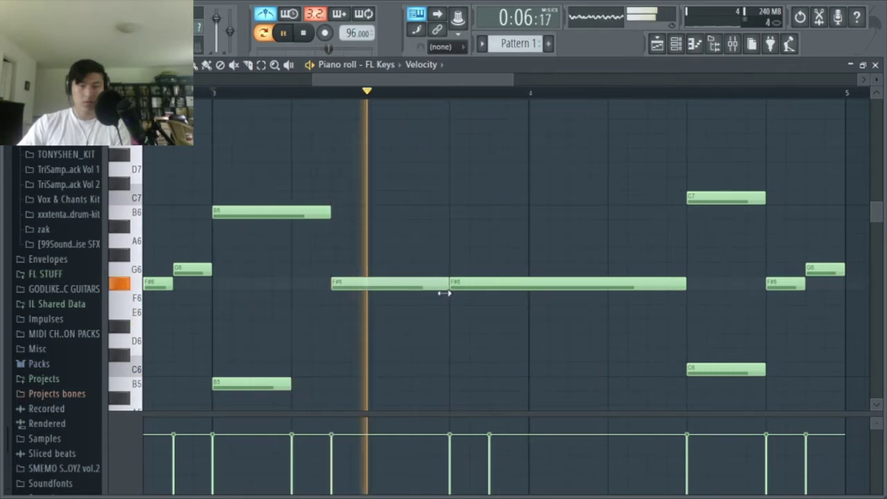
# Play back bars 3 and 4 and compare the upper line with the lower melody.
pyautogui.scroll(-3, 427, 224)
pyautogui.scroll(-2, 493, 257)
pyautogui.scroll(4, 444, 257)
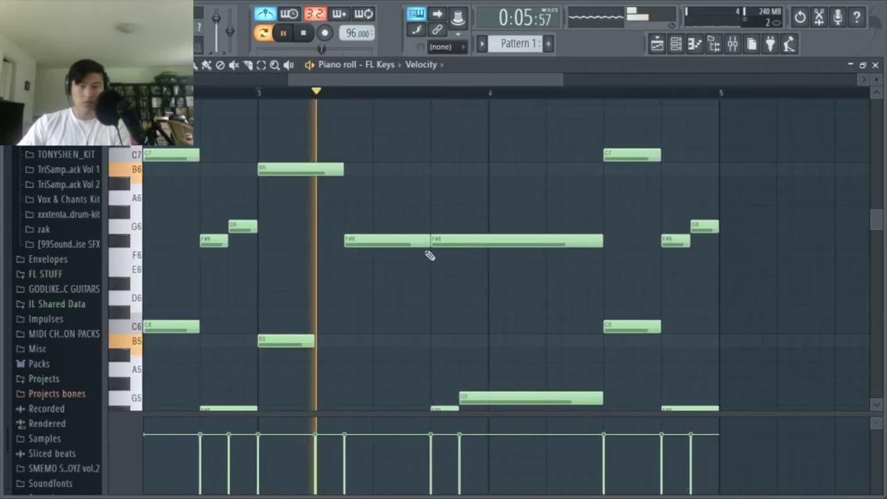
pyautogui.press('space')
pyautogui.moveTo(435, 250); pyautogui.dragTo(416, 251)
pyautogui.press('space')
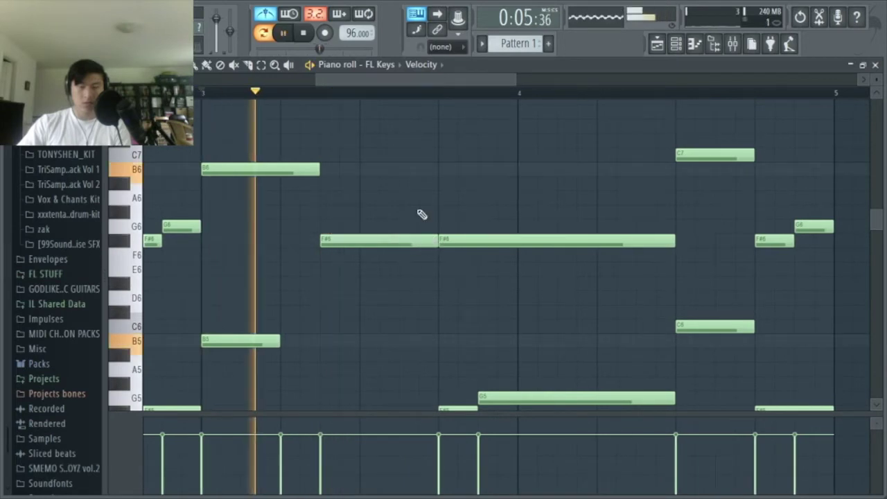
pyautogui.scroll(-5, 410, 226)
pyautogui.scroll(4, 436, 242)
pyautogui.scroll(2, 485, 232)
pyautogui.scroll(-3, 486, 232)
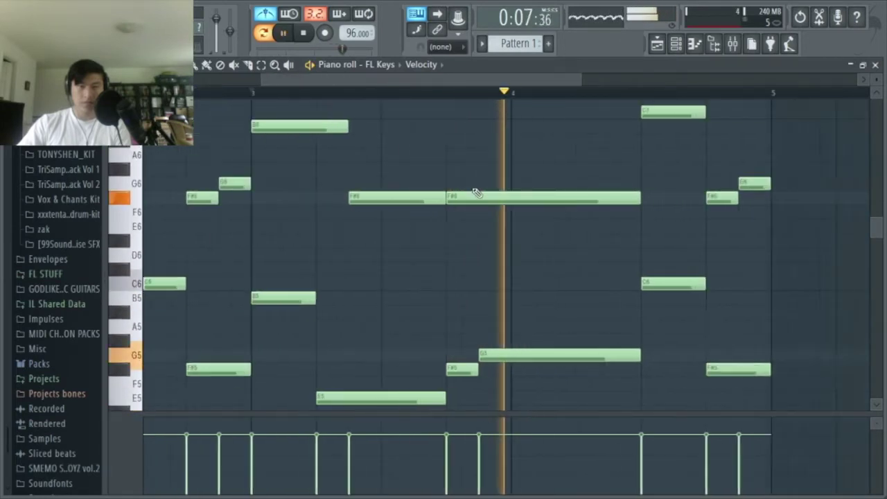
# Raise the three-beat F#6 note that spans bars 3 and 4 to G6 and play from bar 3.
pyautogui.press('space')
pyautogui.scroll(2, 471, 191)
pyautogui.moveTo(467, 196); pyautogui.dragTo(462, 181)
pyautogui.press('space')
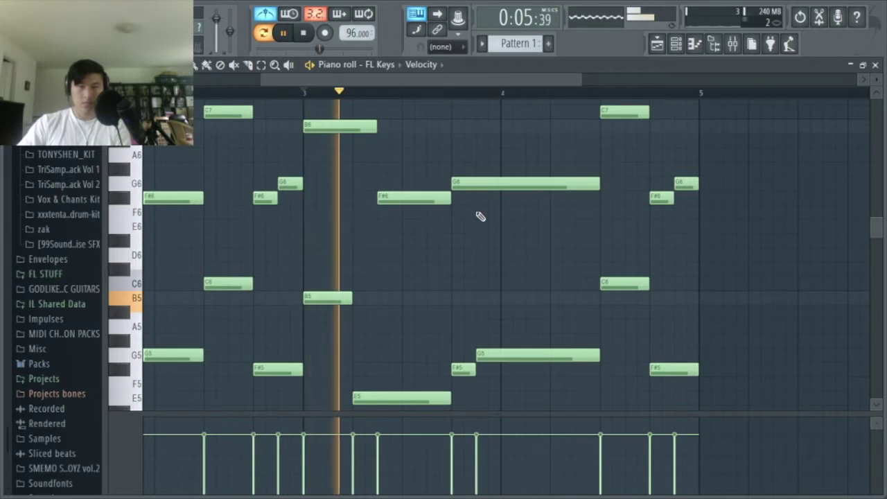
# Play back the whole four-bar pattern with the metronome off and review the revised upper line.
pyautogui.scroll(-2, 475, 213)
pyautogui.scroll(3, 477, 215)
pyautogui.scroll(2, 479, 216)
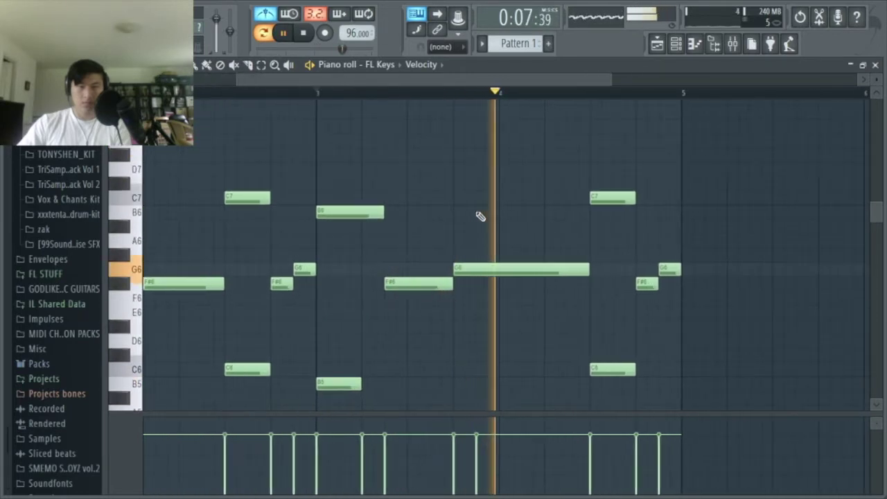
pyautogui.scroll(-3, 479, 215)
pyautogui.scroll(-1, 594, 256)
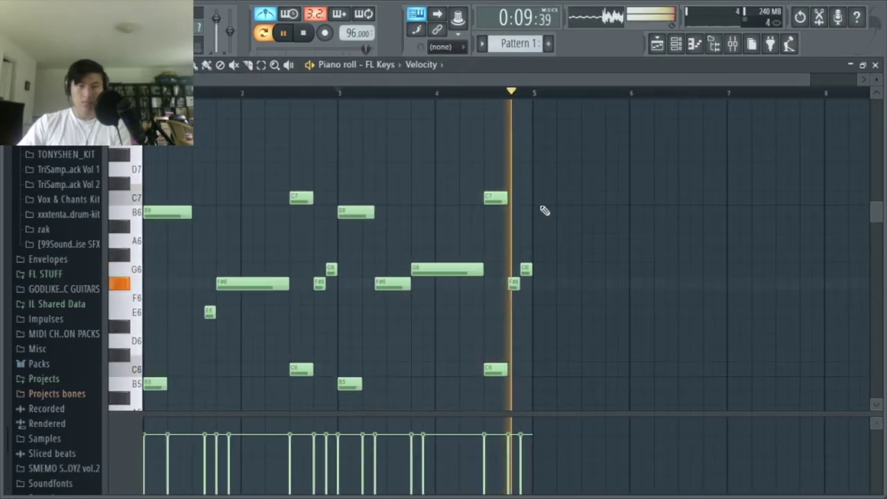
pyautogui.scroll(-1, 545, 210)
pyautogui.scroll(-2, 292, 145)
pyautogui.keyDown('ctrl'); pyautogui.scroll(2, 260, 155); pyautogui.keyUp('ctrl')
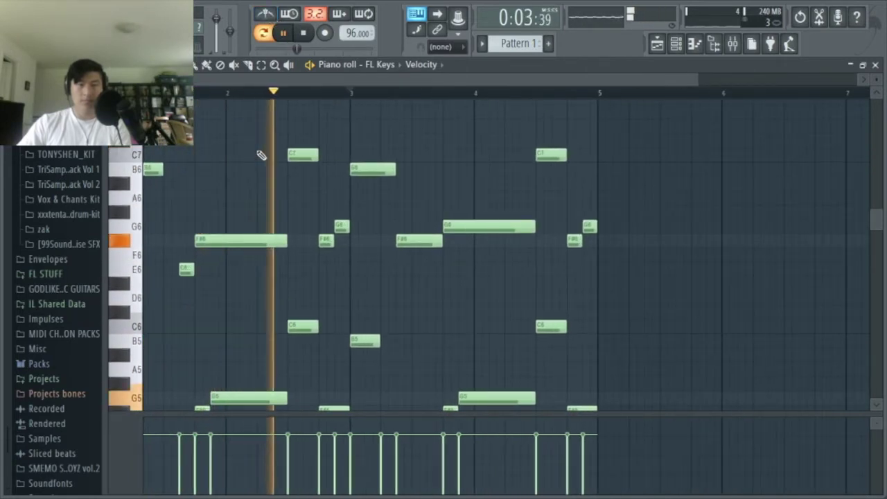
pyautogui.scroll(2, 261, 154)
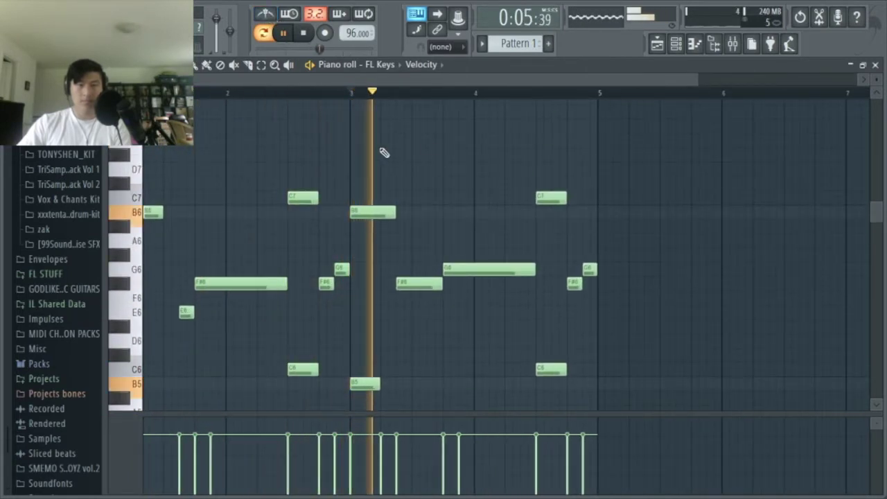
pyautogui.keyDown('ctrl'); pyautogui.scroll(-2, 510, 173); pyautogui.keyUp('ctrl')
pyautogui.keyDown('ctrl'); pyautogui.scroll(2, 548, 199); pyautogui.keyUp('ctrl')
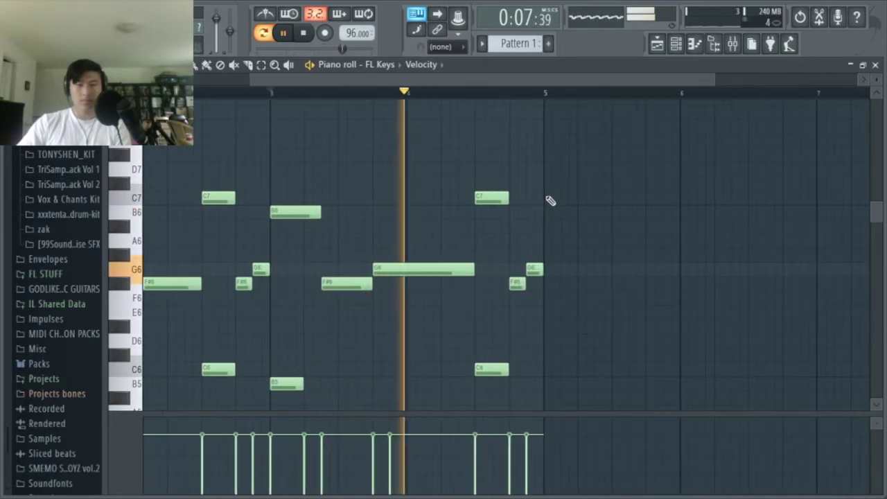
pyautogui.keyDown('ctrl'); pyautogui.scroll(-3, 363, 146); pyautogui.keyUp('ctrl')
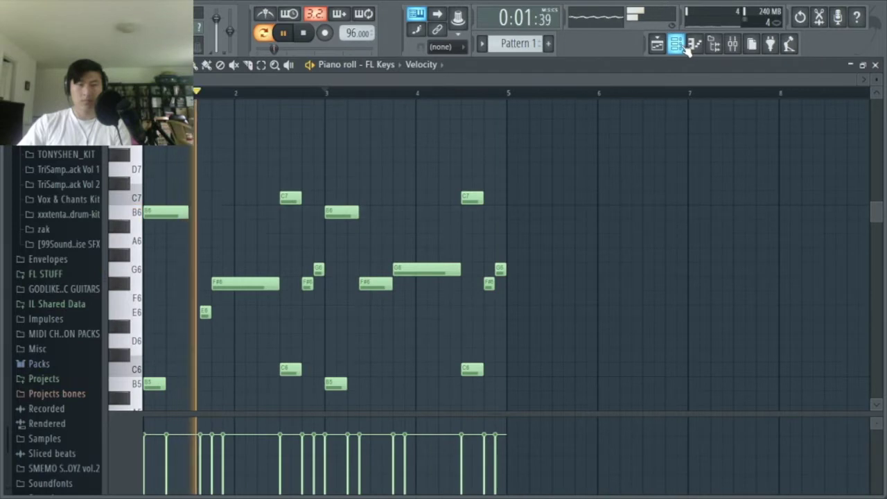
pyautogui.press('space')
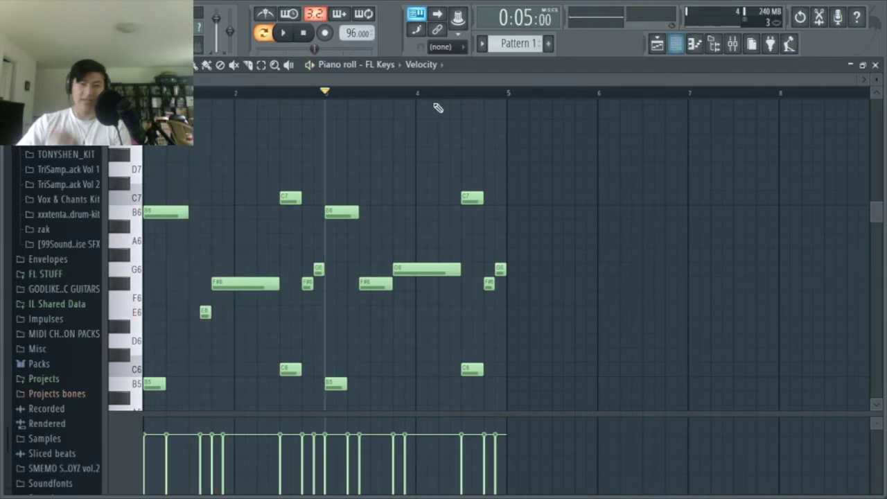
# Return the playback position to the start and replace the FL Keys channel's instrument with Morphine.
pyautogui.moveTo(329, 91); pyautogui.dragTo(144, 93)
pyautogui.click(724, 44)
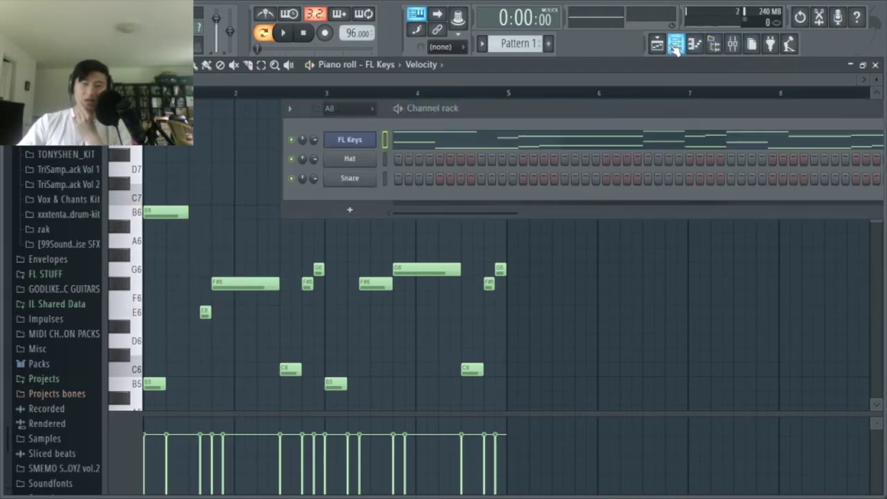
pyautogui.rightClick(360, 141)
pyautogui.moveTo(418, 202)
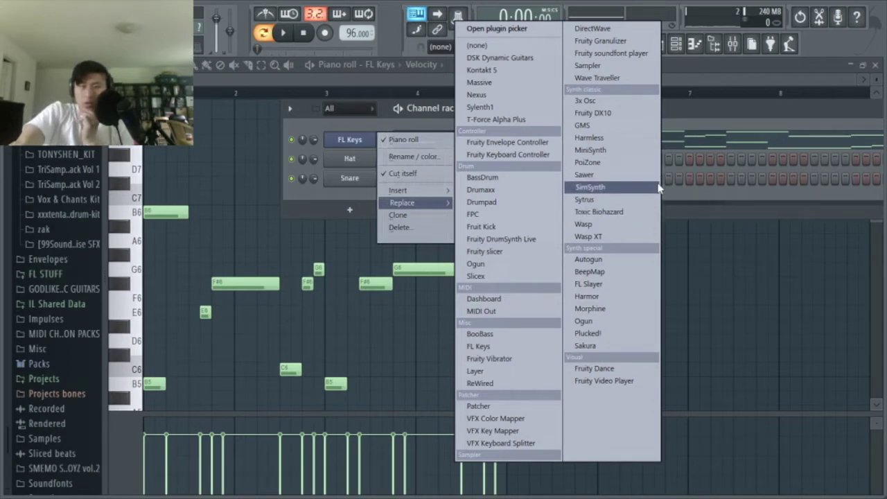
pyautogui.click(622, 309)
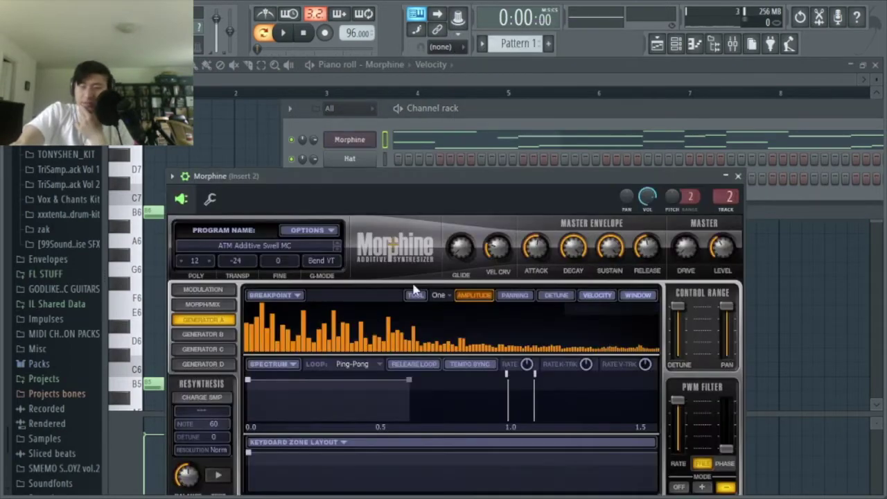
# Load the KBD Soft FM Keys NUC preset from Morphine's Keyboards bank and close the synth.
pyautogui.click(348, 160)
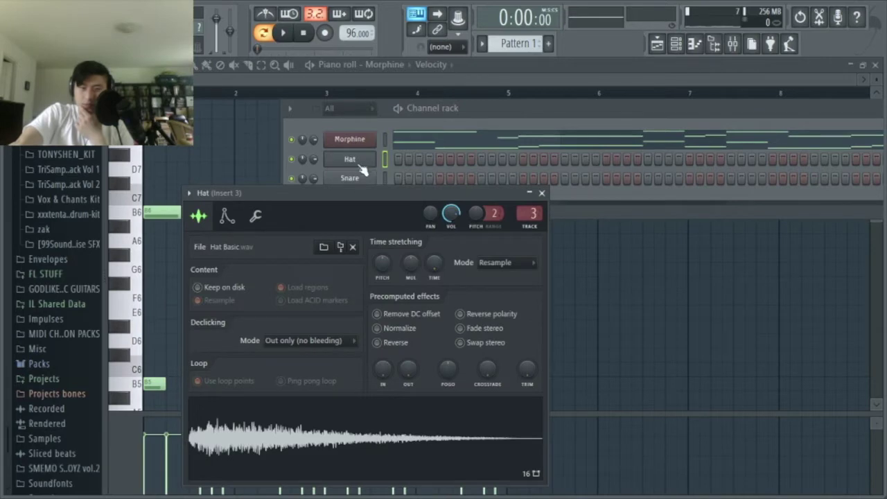
pyautogui.click(353, 140)
pyautogui.click(241, 249)
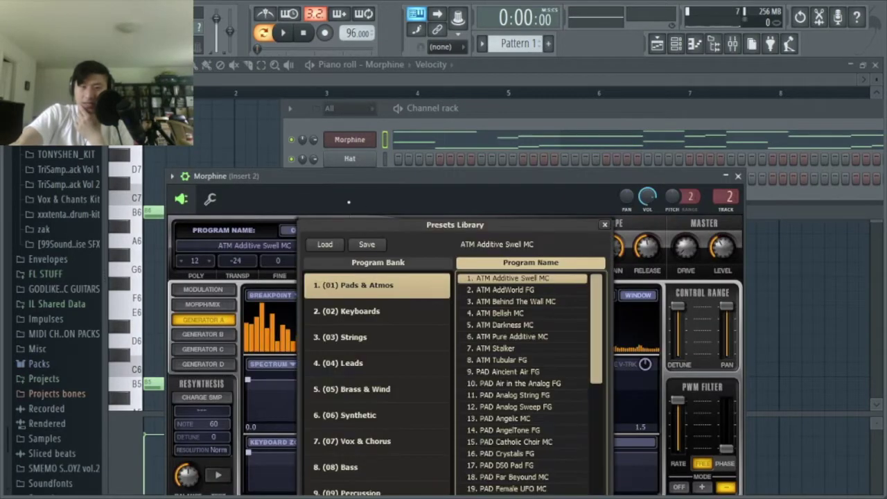
pyautogui.moveTo(356, 183); pyautogui.dragTo(300, 62)
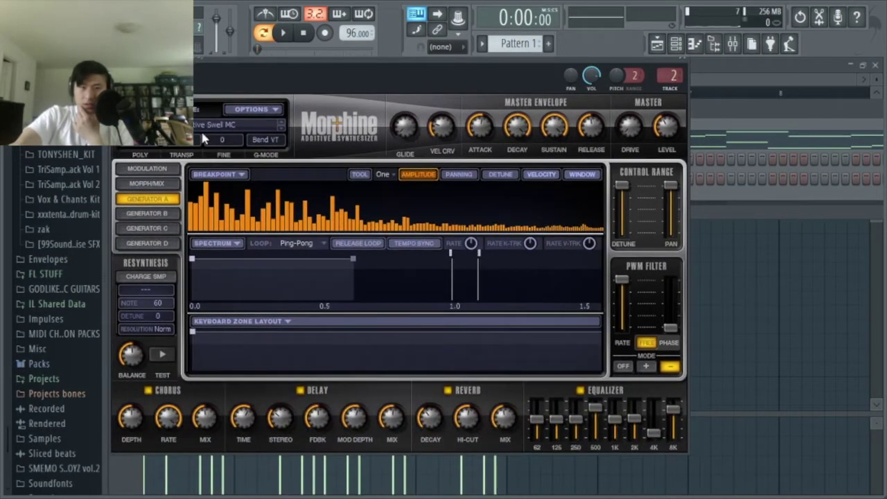
pyautogui.click(200, 129)
pyautogui.click(320, 192)
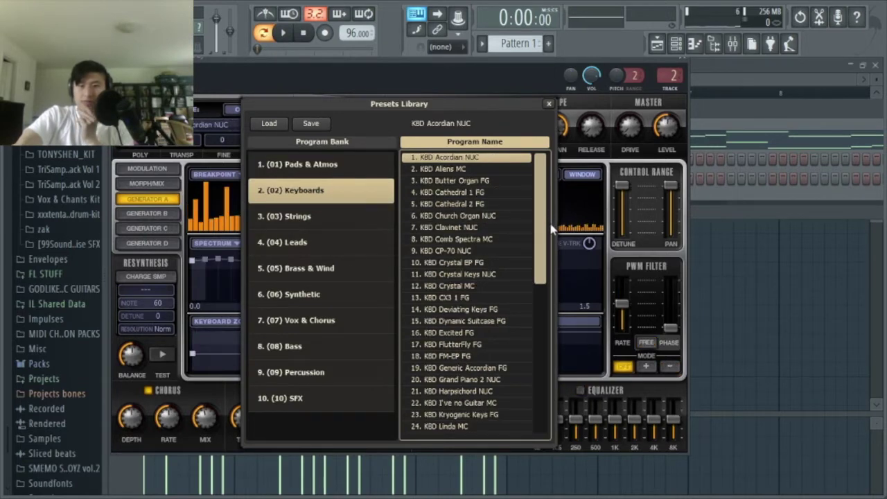
pyautogui.moveTo(544, 230); pyautogui.dragTo(568, 348)
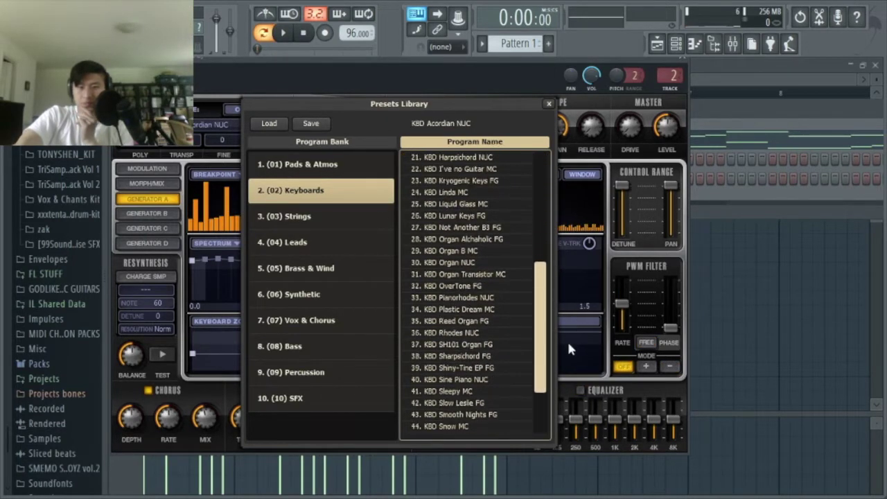
pyautogui.click(494, 298)
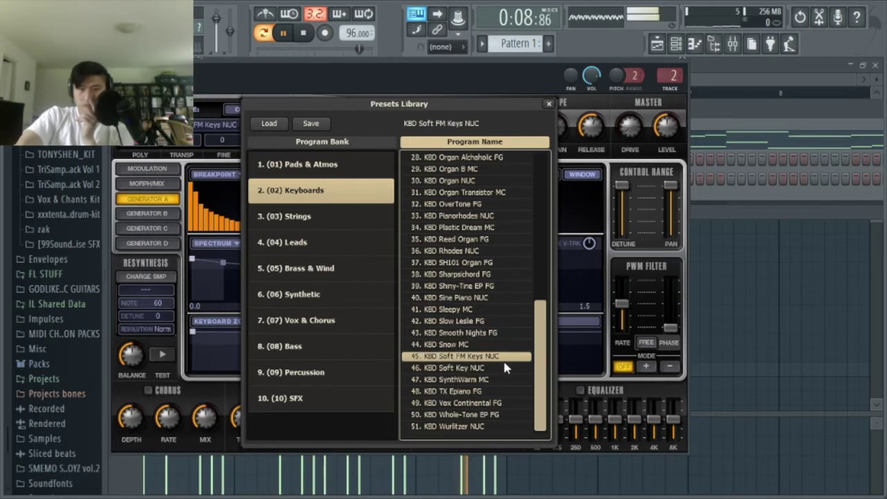
pyautogui.click(548, 104)
pyautogui.click(686, 61)
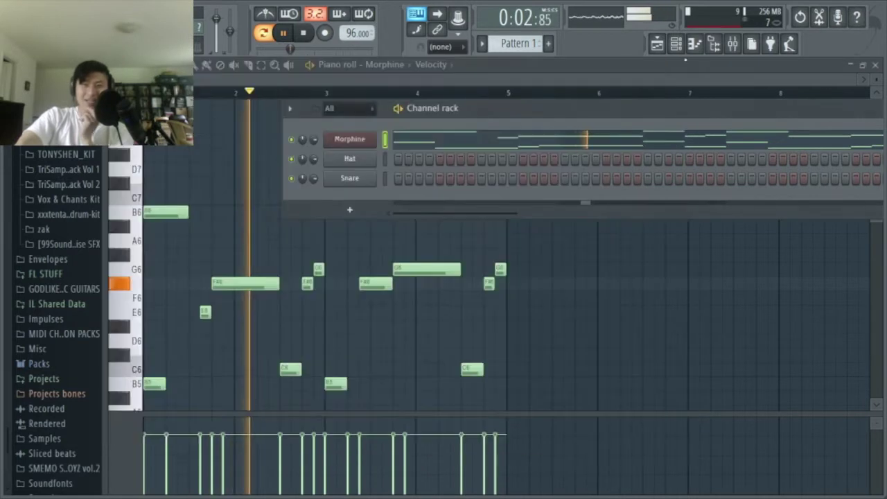
# Stop playback and replace the Hat channel's sampler with the Sawer synth.
pyautogui.moveTo(642, 107); pyautogui.dragTo(571, 138)
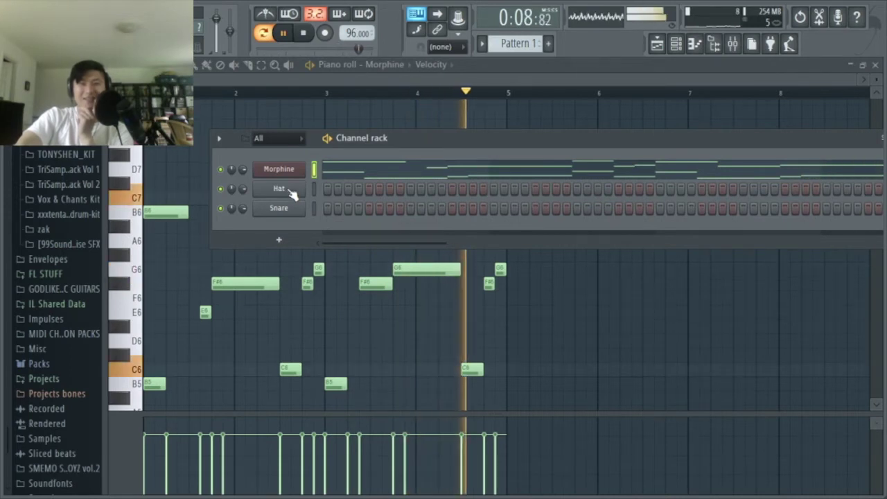
pyautogui.press('space')
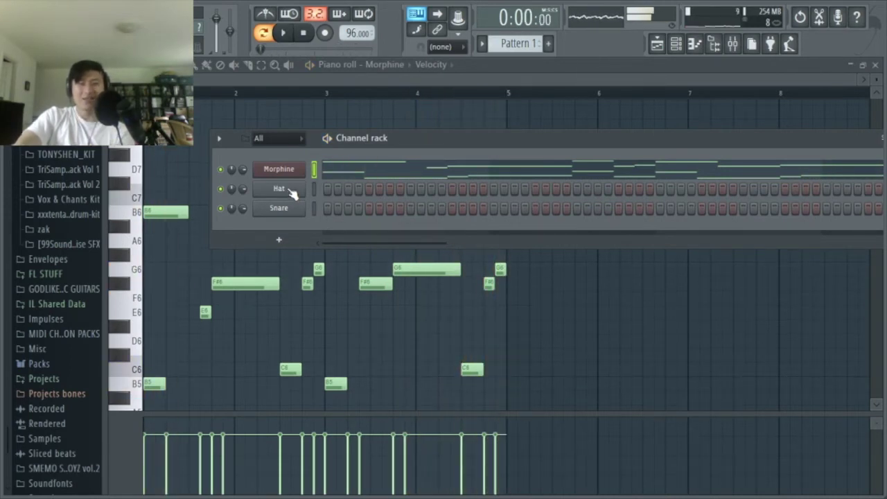
pyautogui.rightClick(290, 193)
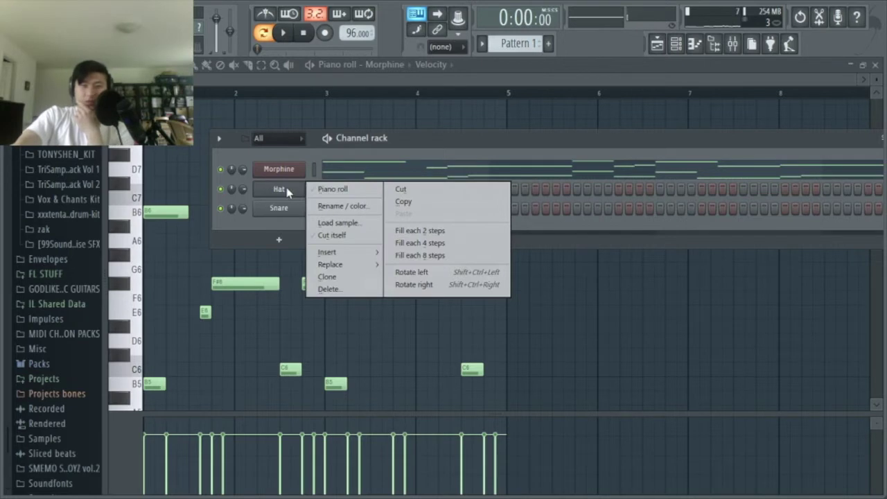
pyautogui.moveTo(343, 267)
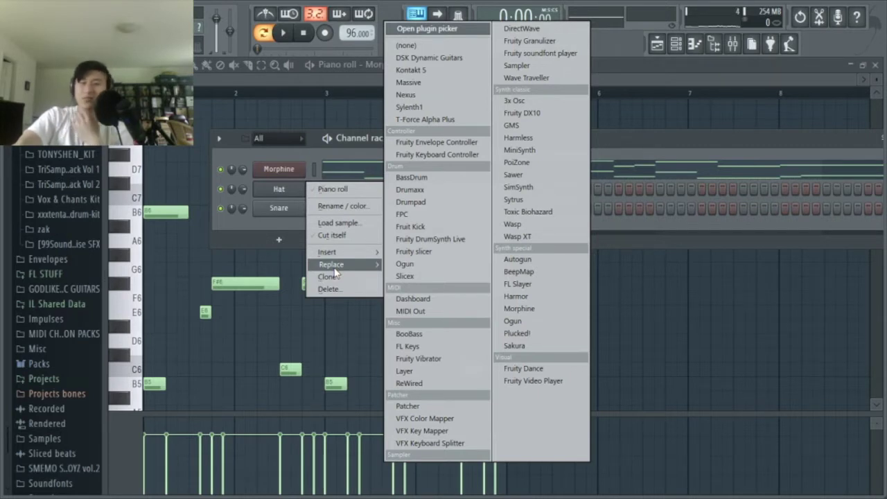
pyautogui.click(534, 177)
# Load the FG FunkLine preset from Sawer's Bass bank.
pyautogui.moveTo(417, 192); pyautogui.dragTo(433, 141)
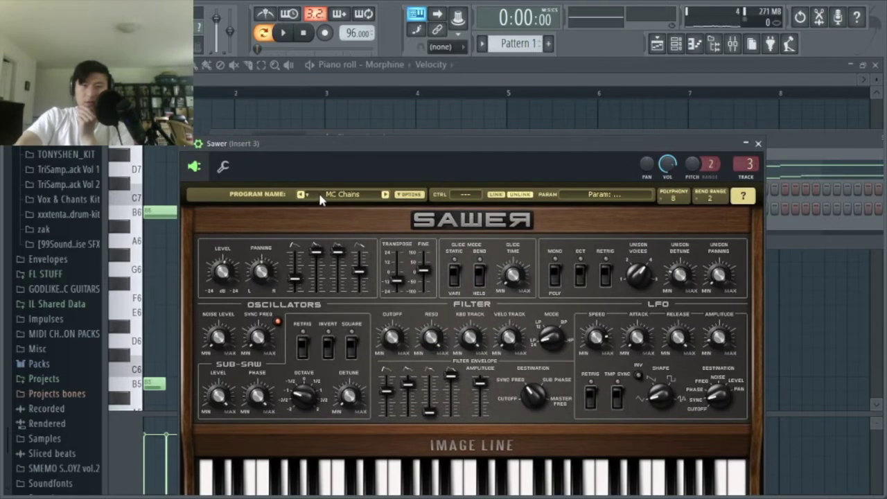
pyautogui.moveTo(313, 154); pyautogui.dragTo(307, 69)
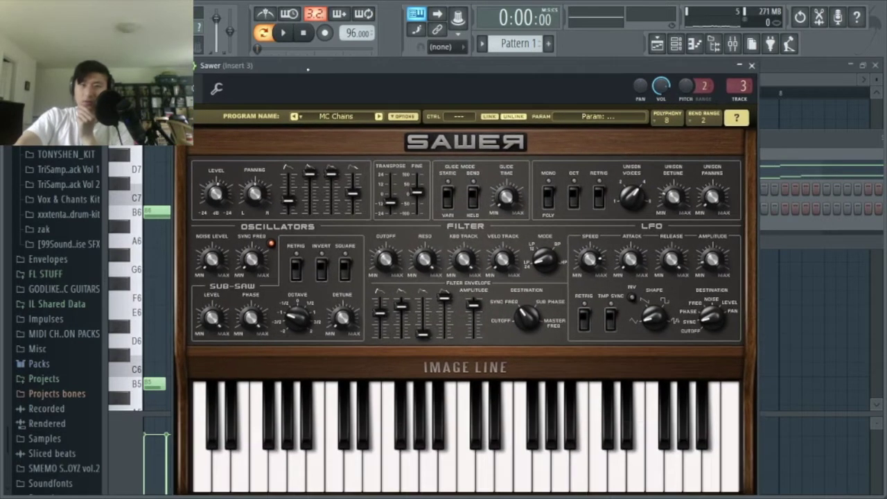
pyautogui.click(322, 117)
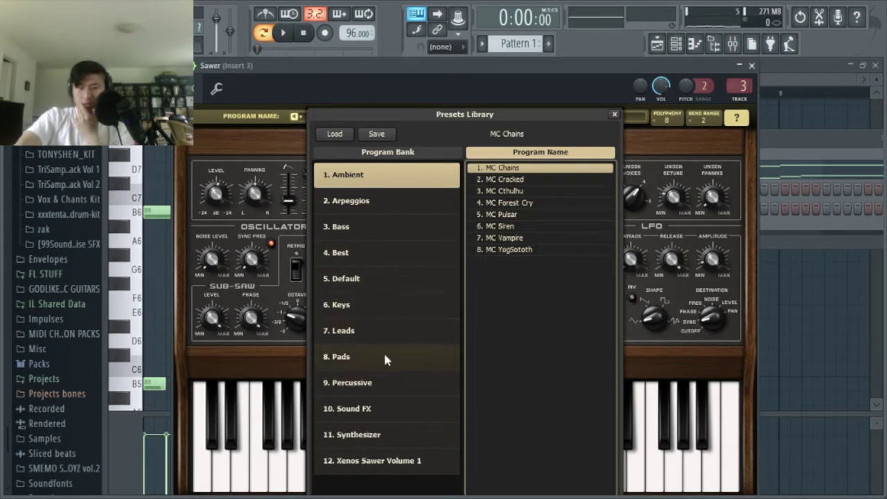
pyautogui.click(372, 226)
pyautogui.scroll(-2, 583, 319)
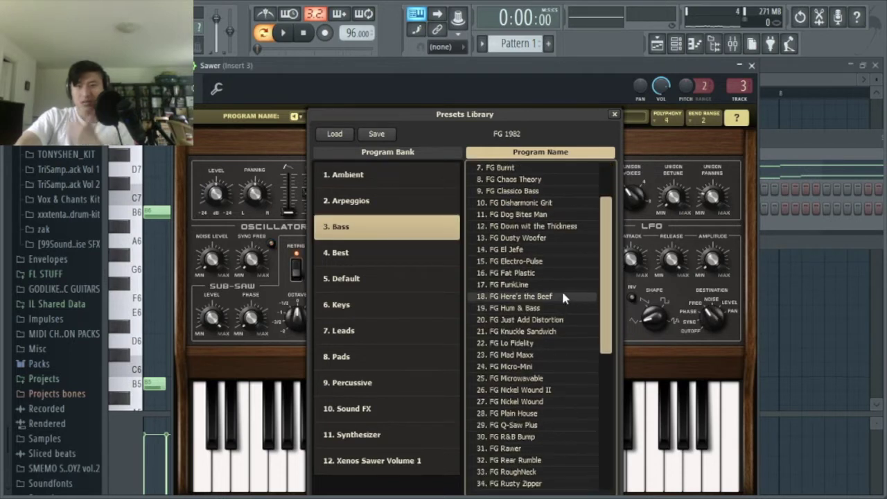
pyautogui.click(564, 293)
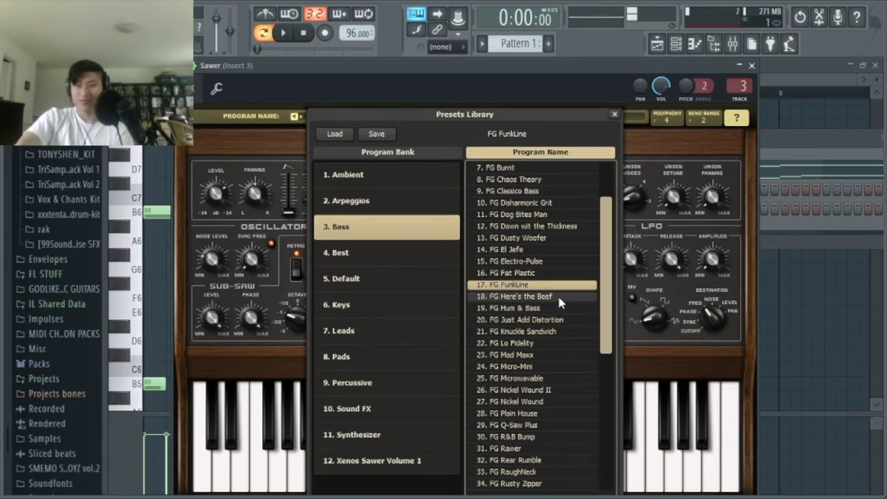
# Close Sawer's preset library and synth window, and open the Sawer channel's piano roll.
pyautogui.click(614, 113)
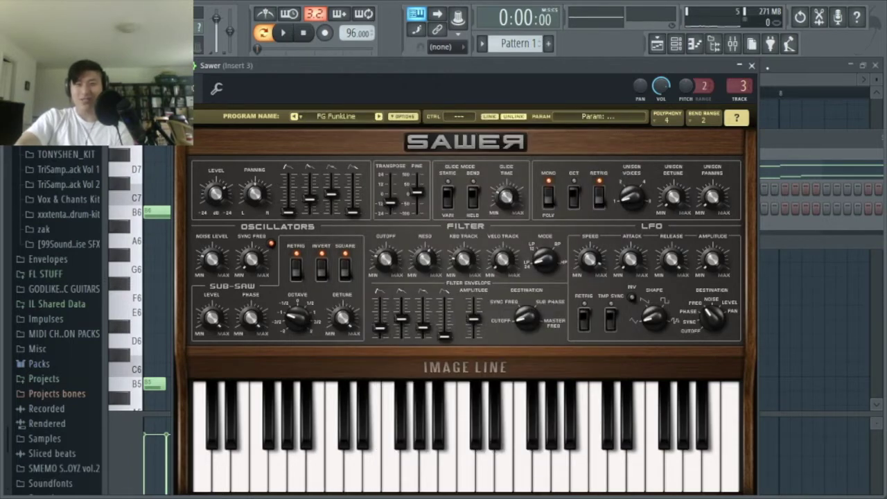
pyautogui.click(752, 66)
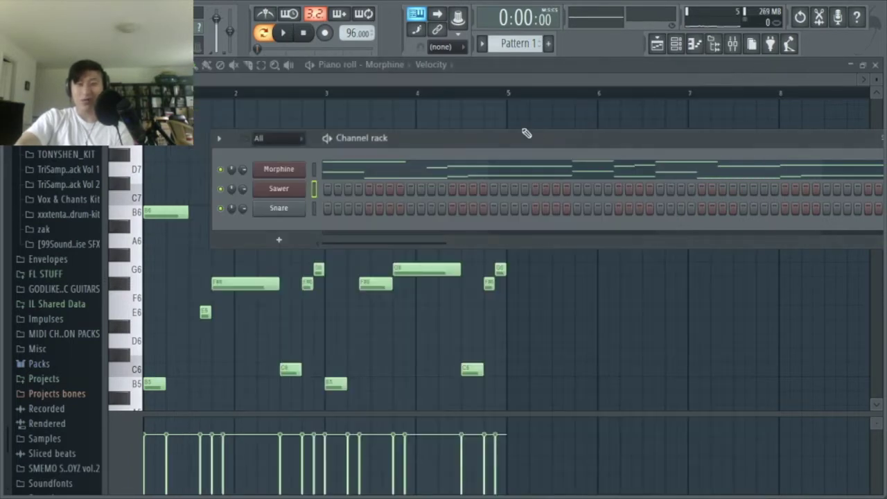
pyautogui.click(695, 44)
pyautogui.press('space')
pyautogui.press('space')
pyautogui.scroll(2, 201, 219)
# Place two back-to-back B5 notes at the start of bar 1, each three steps long.
pyautogui.moveTo(175, 211); pyautogui.dragTo(127, 209)
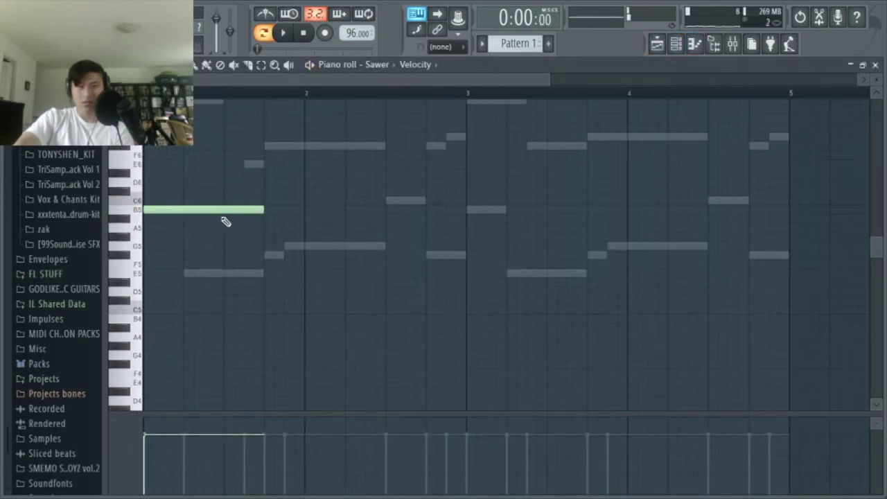
pyautogui.moveTo(262, 210); pyautogui.dragTo(165, 230)
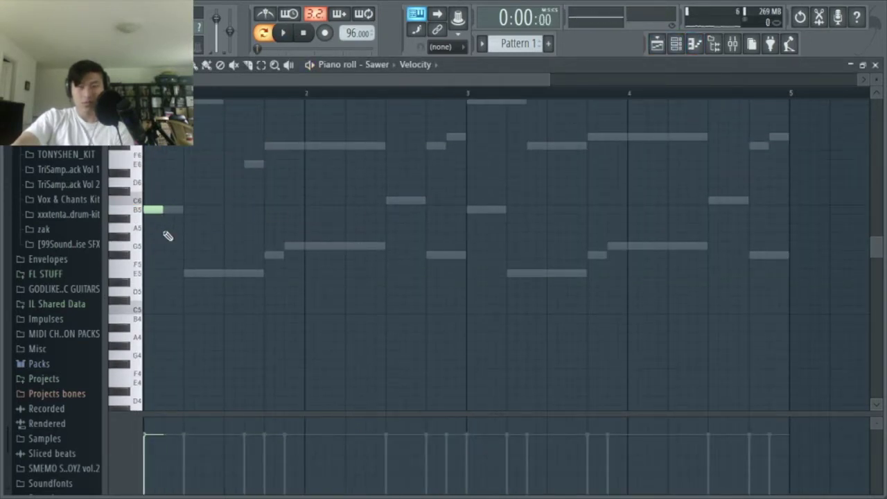
pyautogui.keyDown('ctrl'); pyautogui.scroll(3, 165, 234); pyautogui.keyUp('ctrl')
pyautogui.hscroll(-2, 257, 210)
pyautogui.moveTo(267, 218)
pyautogui.mouseDown()
pyautogui.moveTo(279, 203)
pyautogui.moveTo(276, 216)
pyautogui.moveTo(259, 219)
pyautogui.mouseUp()
pyautogui.press('space')
pyautogui.press('space')
pyautogui.press('space')
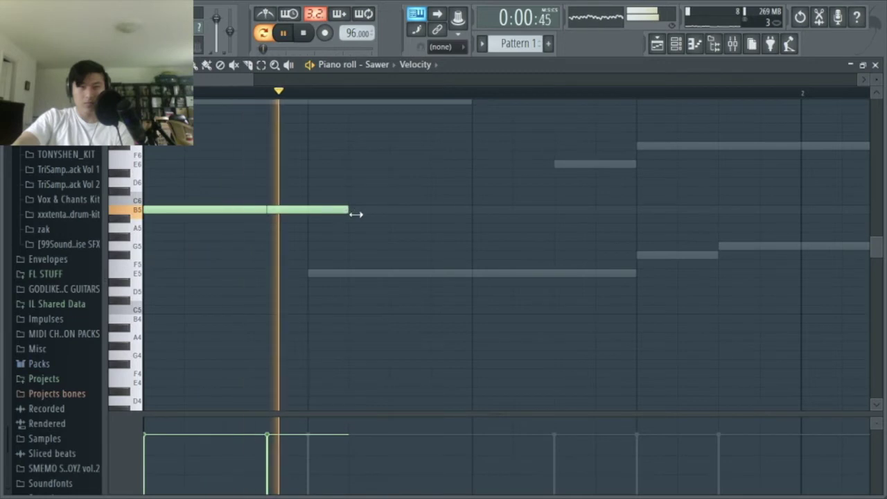
pyautogui.moveTo(349, 209); pyautogui.dragTo(388, 210)
# Add a six-step E5 note right after the two B5 notes, ending together with the ghost E5 note.
pyautogui.click(388, 272)
pyautogui.keyDown('ctrl'); pyautogui.scroll(-2, 393, 273); pyautogui.keyUp('ctrl')
pyautogui.keyDown('ctrl'); pyautogui.scroll(-1, 388, 272); pyautogui.keyUp('ctrl')
pyautogui.moveTo(335, 272); pyautogui.dragTo(388, 280)
pyautogui.keyDown('ctrl'); pyautogui.scroll(-1, 398, 285); pyautogui.keyUp('ctrl')
pyautogui.keyDown('ctrl'); pyautogui.scroll(-1, 409, 290); pyautogui.keyUp('ctrl')
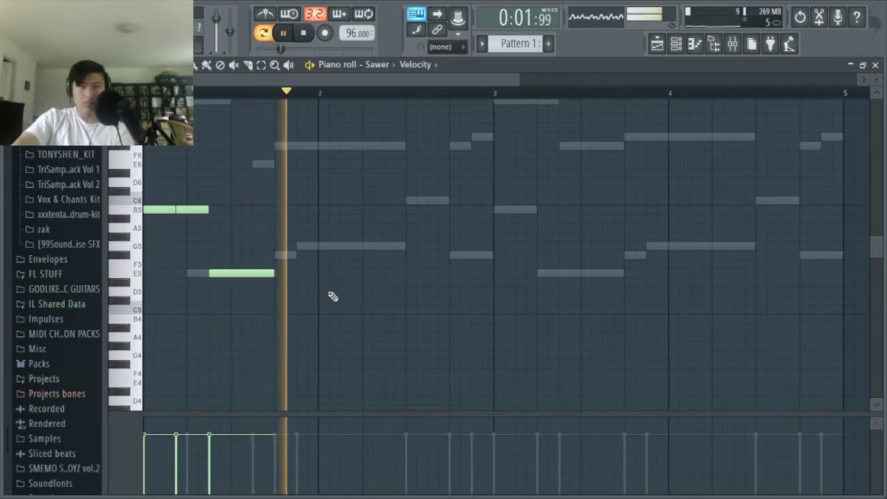
pyautogui.scroll(2, 392, 301)
pyautogui.keyDown('ctrl'); pyautogui.scroll(1, 420, 311); pyautogui.keyUp('ctrl')
pyautogui.press('space')
# Fill the second half of bar 2 with consecutive two-step notes C6, F#5, G5 and F#5.
pyautogui.click(404, 254)
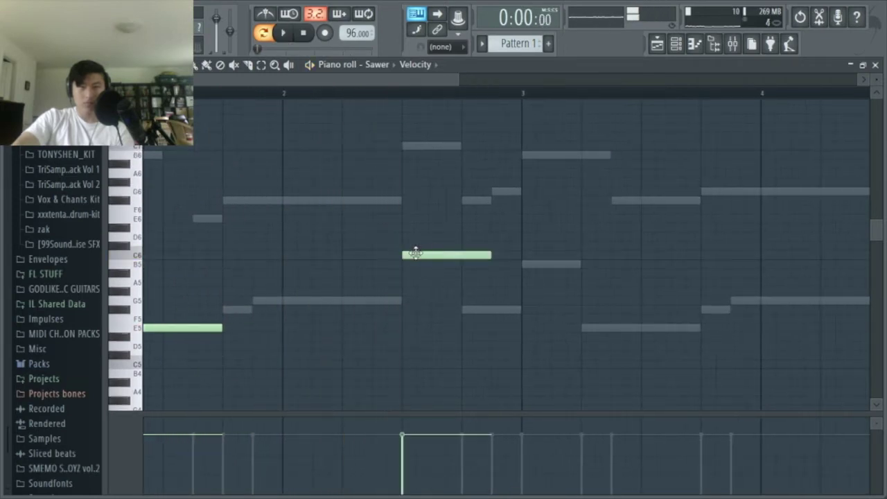
pyautogui.moveTo(496, 255); pyautogui.dragTo(430, 276)
pyautogui.click(432, 310)
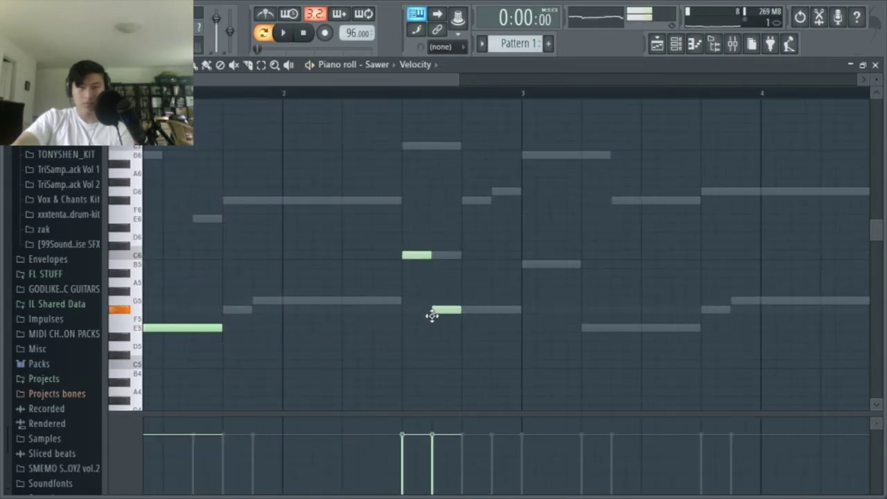
pyautogui.click(462, 301)
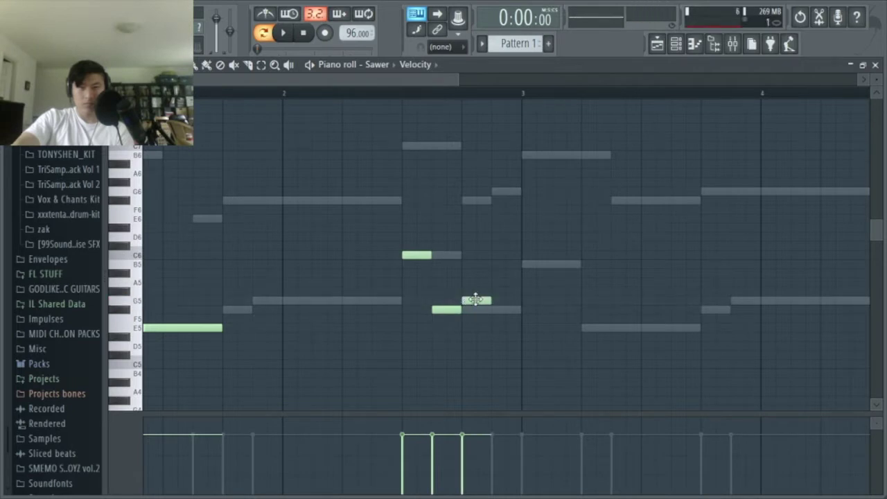
pyautogui.click(498, 310)
pyautogui.scroll(-4, 535, 323)
# Duplicate the two-bar Sawer bass pattern into bars 3 and 4 while playing it back.
pyautogui.press('space')
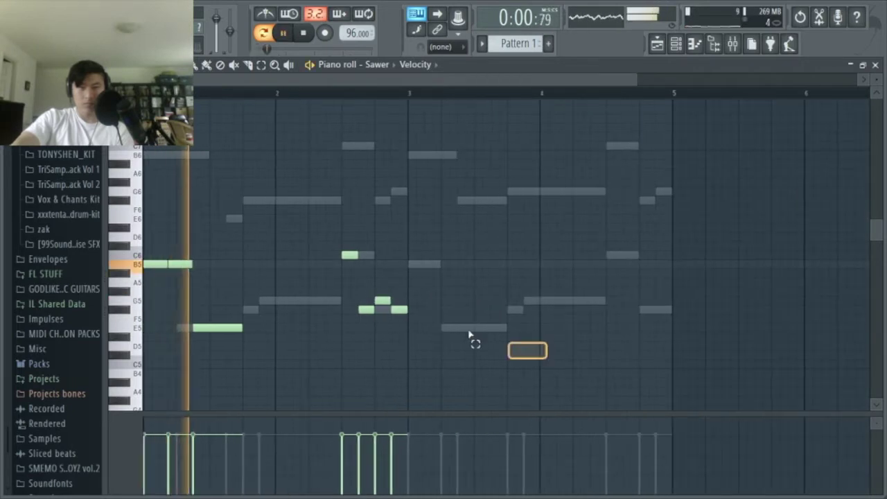
pyautogui.hotkey('ctrl', 'a')
pyautogui.hotkey('ctrl', 'b')
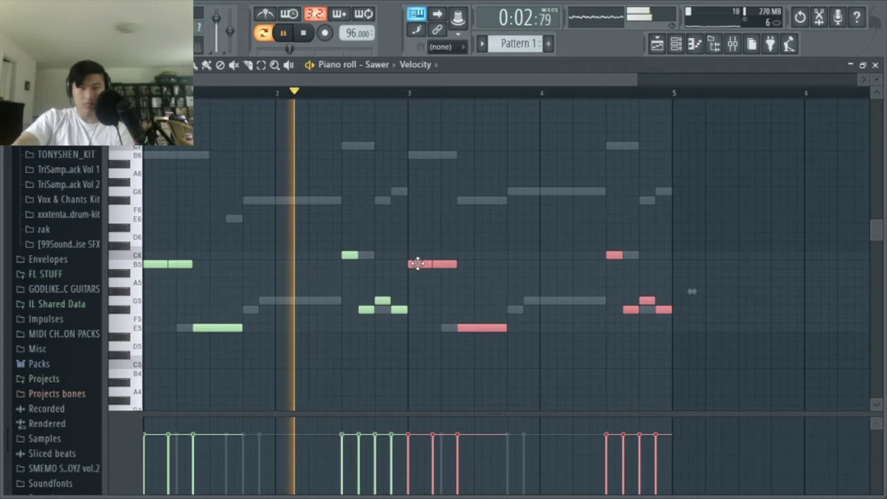
pyautogui.click(410, 202)
pyautogui.scroll(1, 414, 226)
pyautogui.scroll(-2, 478, 250)
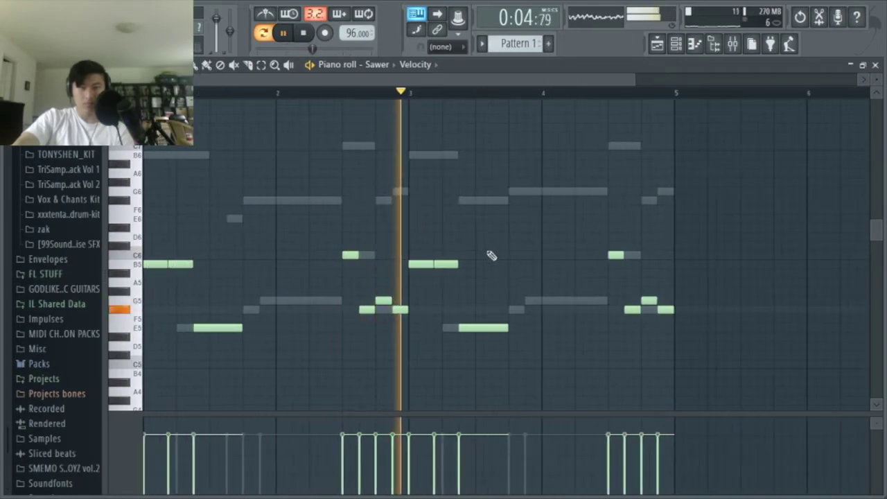
pyautogui.scroll(1, 449, 321)
pyautogui.scroll(-1, 481, 323)
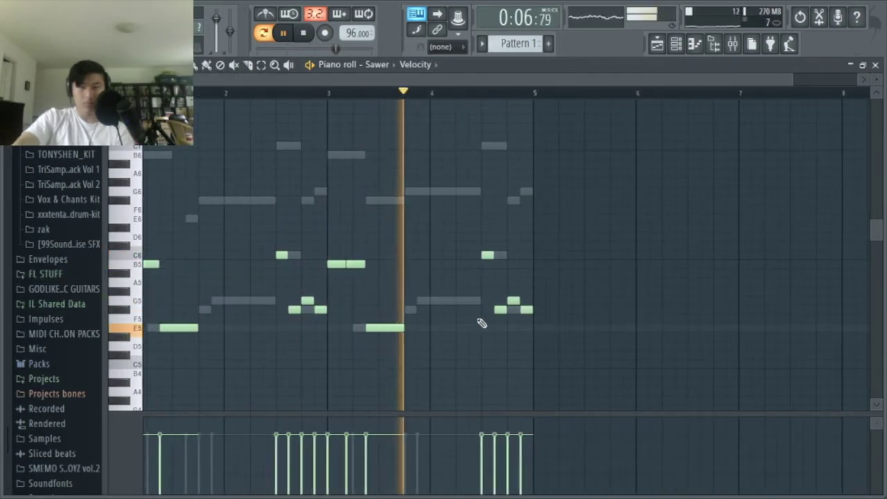
# Simplify the end of bar 4 to a four-step C6 followed by a two-step F#6, deleting the surplus notes.
pyautogui.scroll(2, 534, 310)
pyautogui.scroll(1, 534, 310)
pyautogui.moveTo(531, 309); pyautogui.dragTo(566, 201)
pyautogui.press('space')
pyautogui.rightClick(575, 301)
pyautogui.rightClick(610, 310)
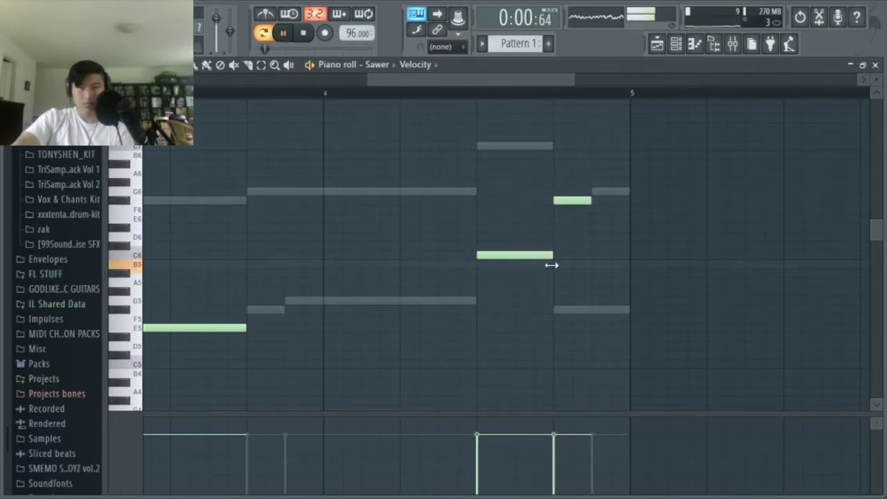
# Lower the F#6 note one octave to F#5 and lengthen it to the end of bar 4.
pyautogui.keyDown('ctrl'); pyautogui.click(586, 200); pyautogui.keyUp('ctrl')
pyautogui.hotkey('ctrl', 'Down')
pyautogui.scroll(2, 589, 176)
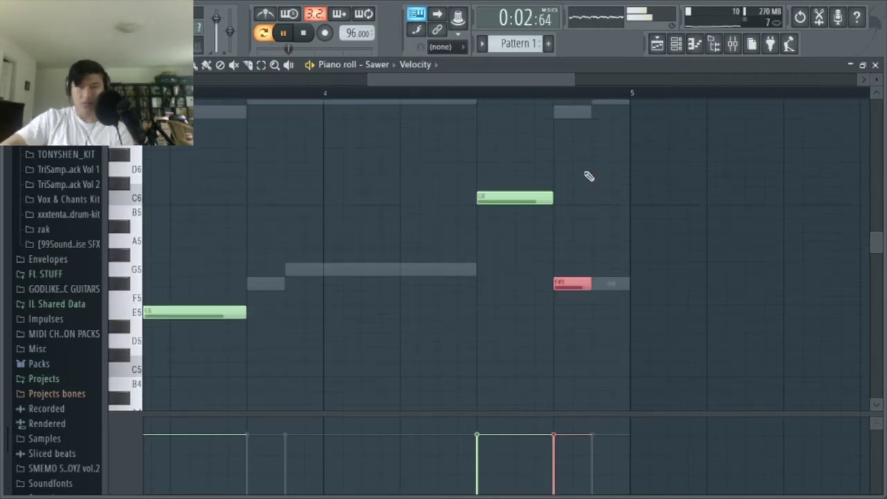
pyautogui.hotkey('ctrl', 'd')
pyautogui.moveTo(591, 285); pyautogui.dragTo(632, 295)
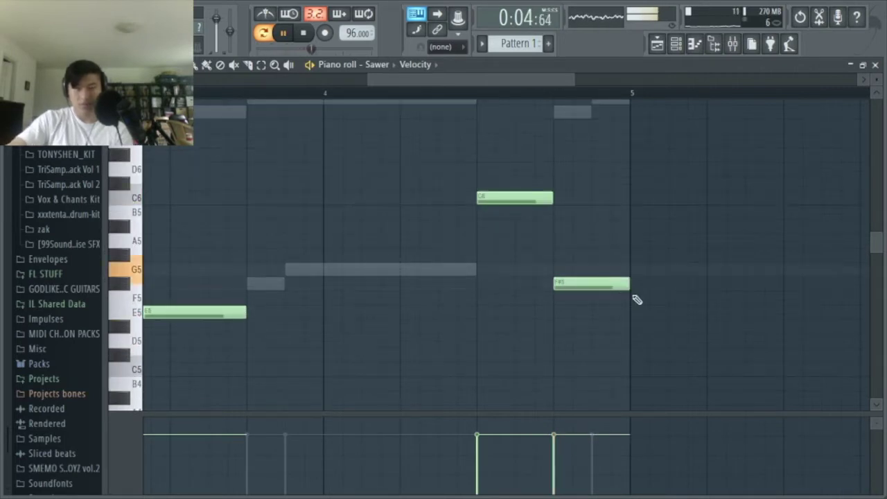
pyautogui.scroll(-3, 622, 263)
pyautogui.scroll(-2, 612, 248)
pyautogui.press('space')
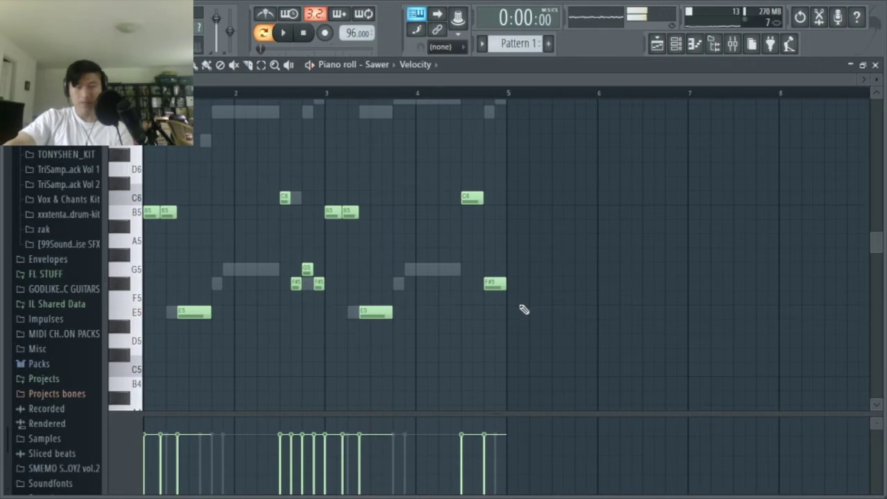
# Try raising the final F#5 bass note one octave to F#6.
pyautogui.scroll(2, 502, 208)
pyautogui.scroll(1, 503, 207)
pyautogui.moveTo(501, 306); pyautogui.dragTo(489, 195)
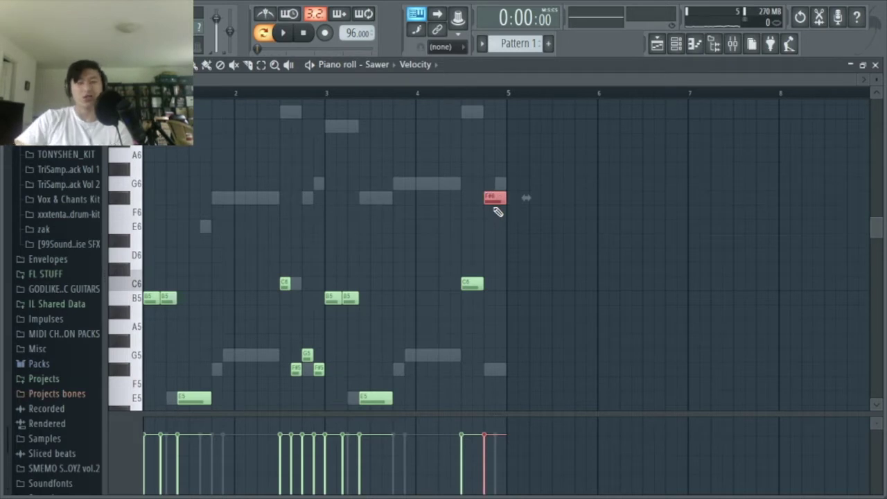
pyautogui.scroll(-2, 498, 212)
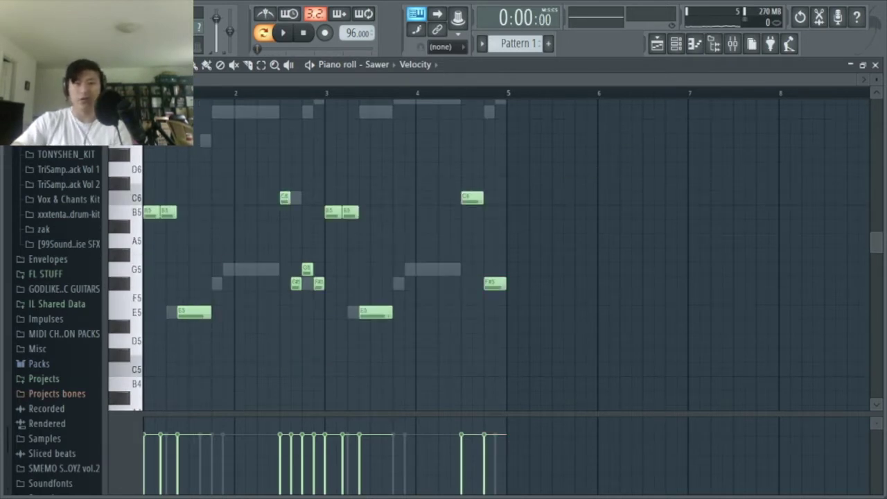
# Play back the pattern and transpose the whole Sawer bass line down one octave.
pyautogui.press('space')
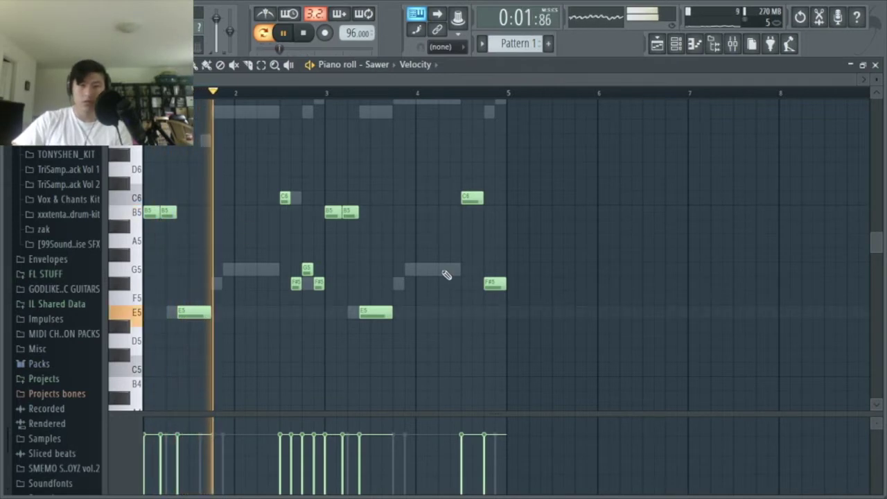
pyautogui.press('space')
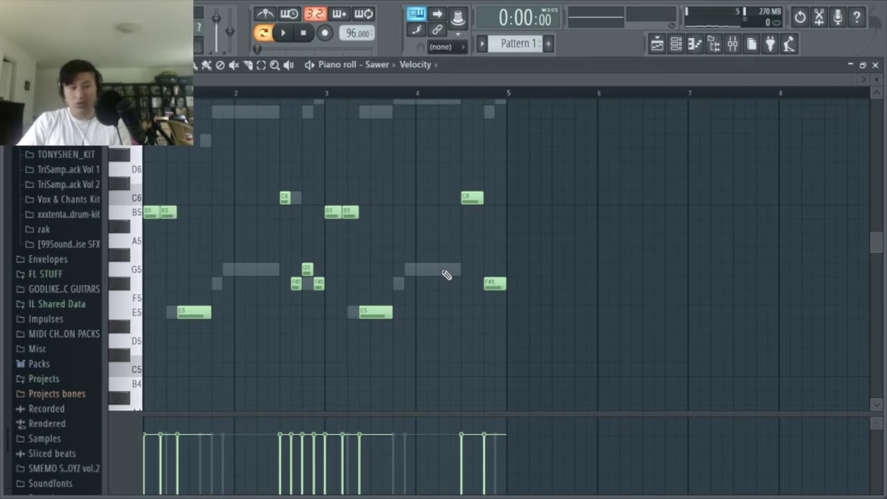
pyautogui.press('space')
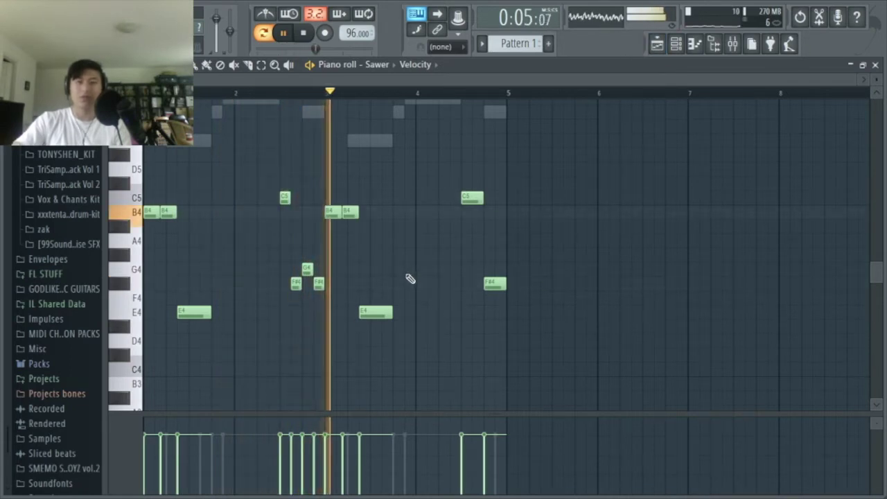
pyautogui.scroll(2, 410, 278)
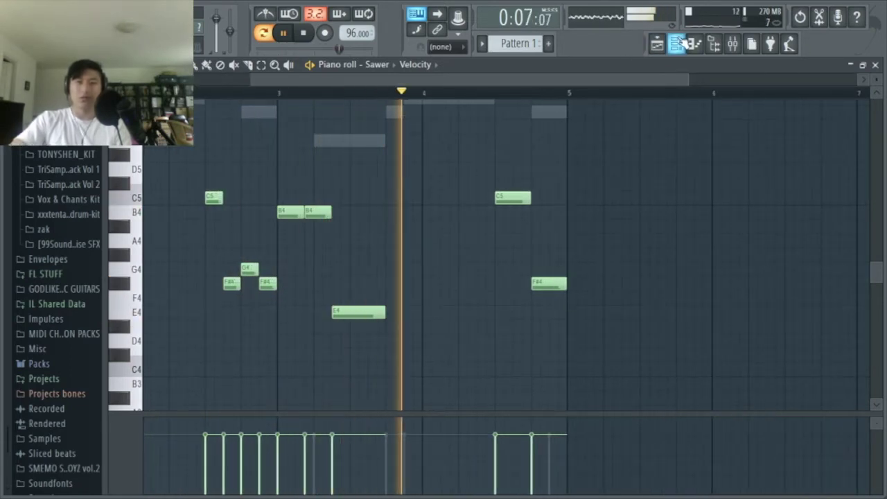
# Bring up the channel rack, stop playback and replace the Snare channel's sampler with the GMS synth.
pyautogui.click(677, 44)
pyautogui.moveTo(490, 140); pyautogui.dragTo(492, 144)
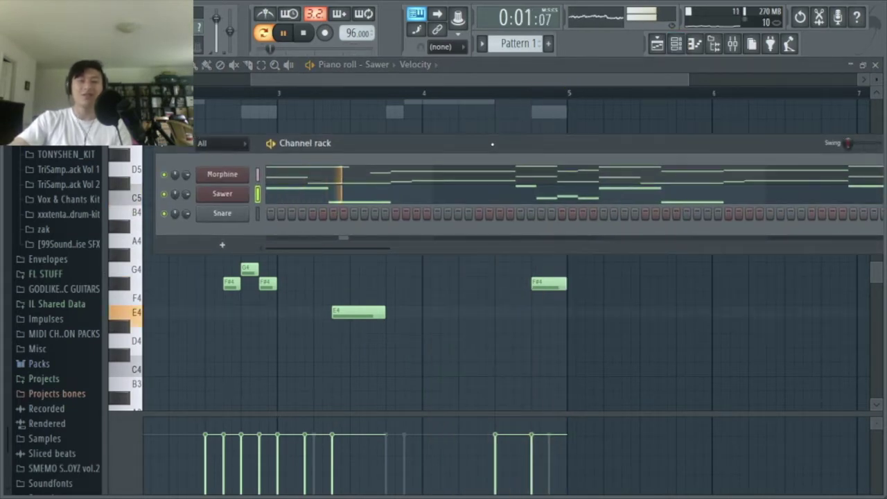
pyautogui.press('space')
pyautogui.rightClick(219, 213)
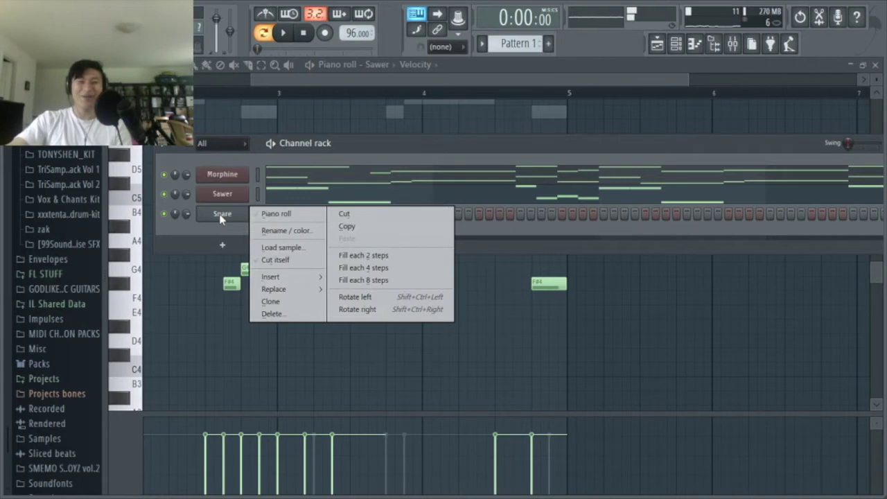
pyautogui.moveTo(272, 289)
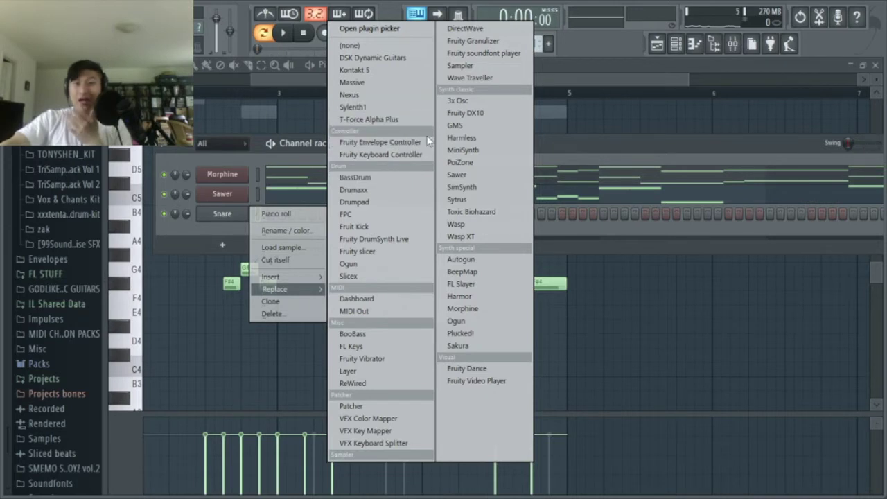
pyautogui.click(493, 129)
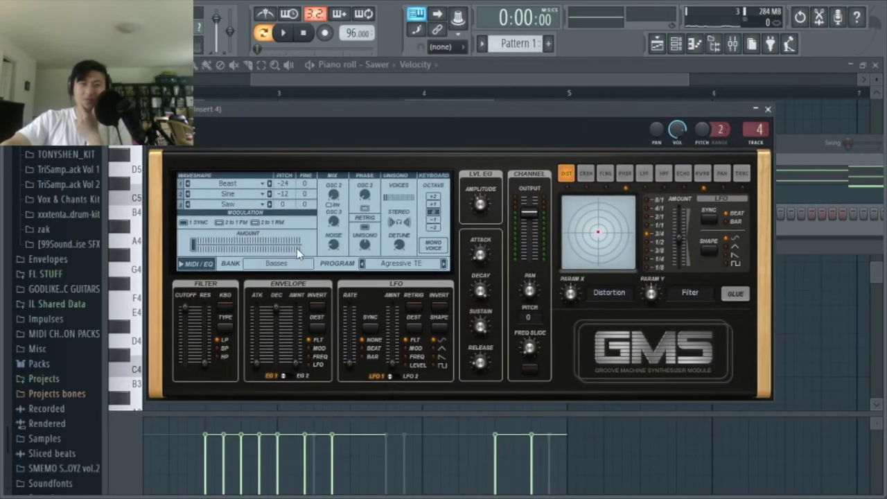
# Load the Midnight 1 TE preset from GMS's Leads & Synths bank and close the synth.
pyautogui.click(276, 263)
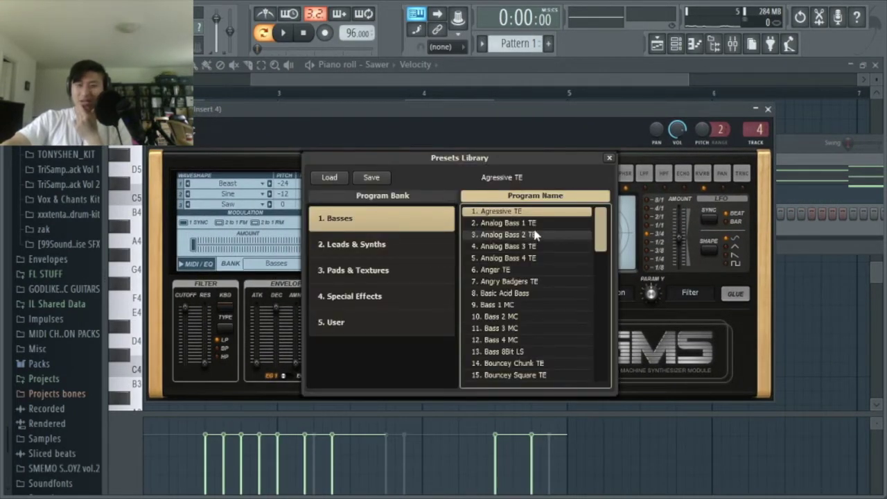
pyautogui.scroll(-4, 588, 264)
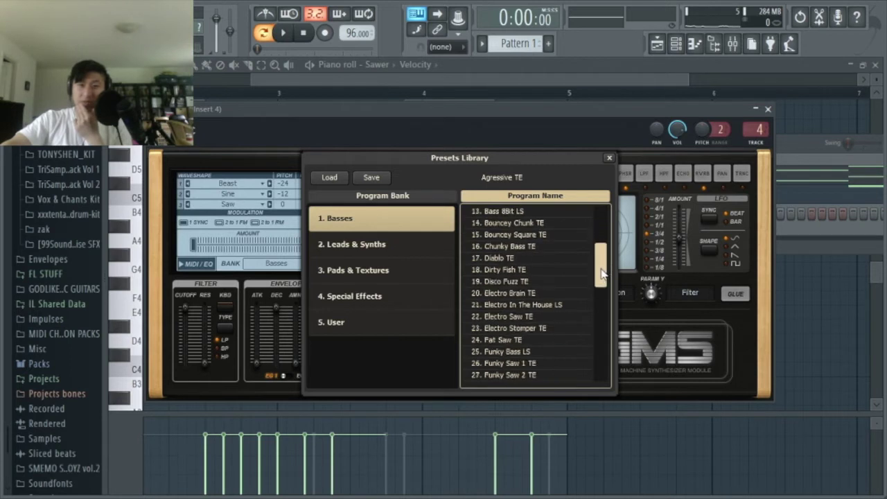
pyautogui.click(583, 284)
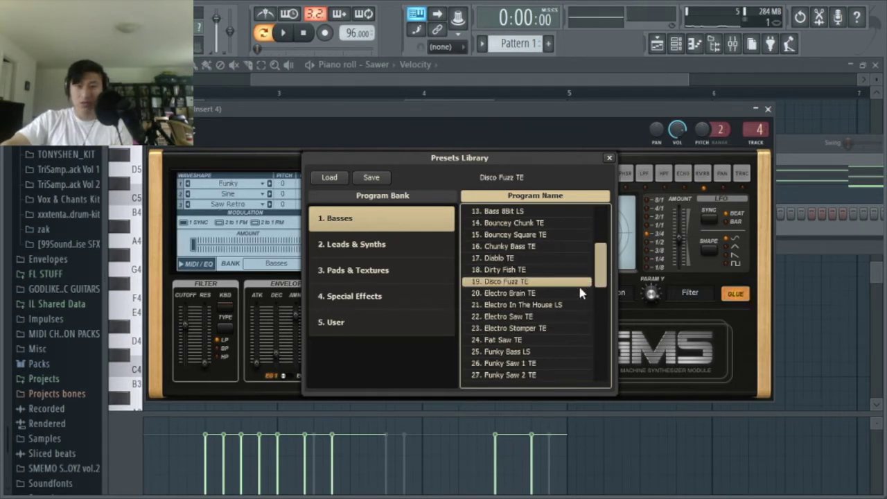
pyautogui.click(578, 292)
pyautogui.scroll(-12, 568, 295)
pyautogui.click(557, 271)
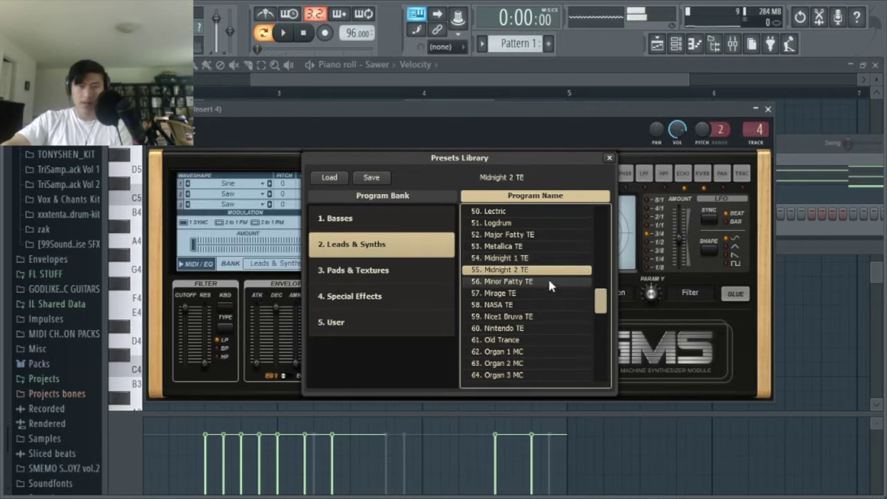
pyautogui.click(543, 258)
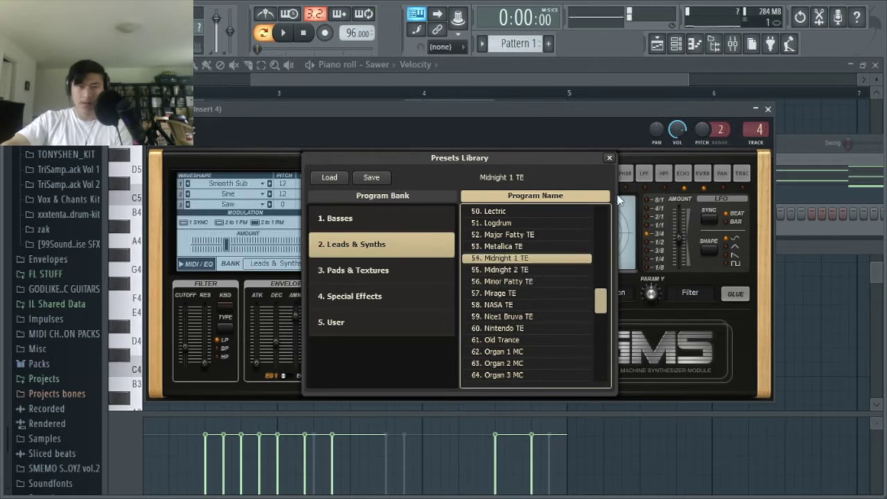
pyautogui.click(609, 158)
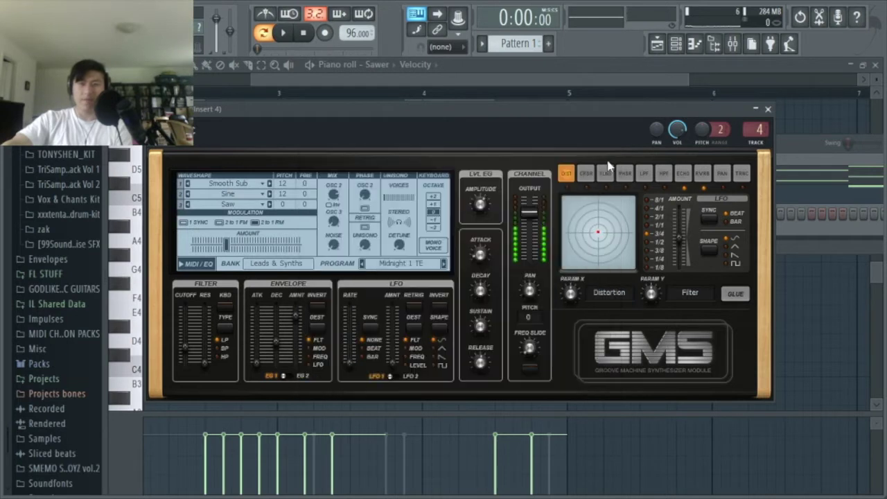
pyautogui.click(770, 108)
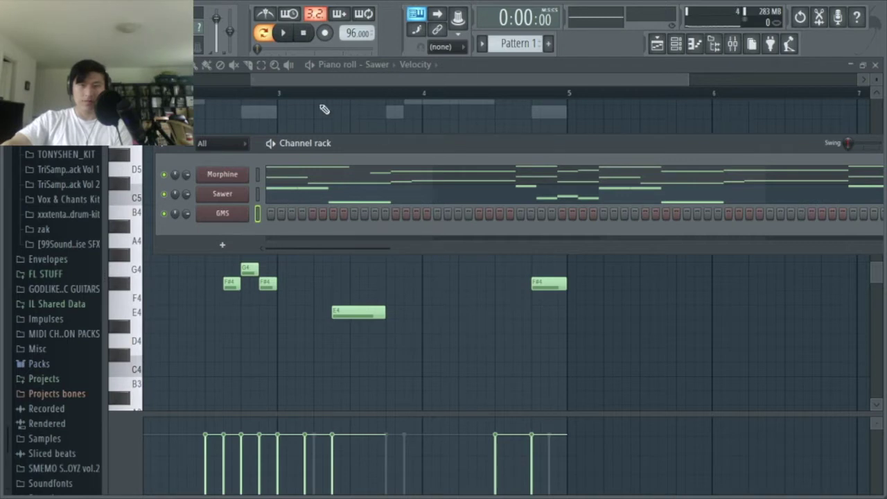
# Switch the piano roll to the GMS channel.
pyautogui.click(331, 84)
pyautogui.click(377, 65)
pyautogui.click(384, 112)
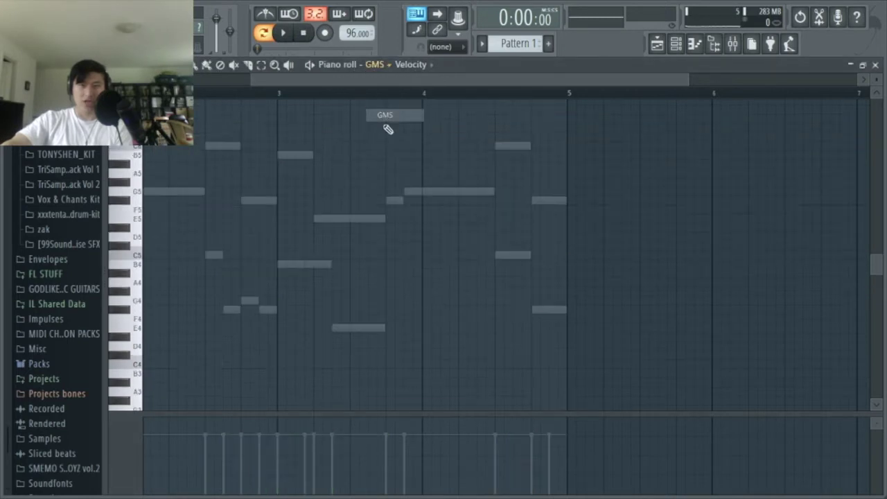
# Place B6, E6, F#6 and G6 notes along bar 1 of the GMS channel, checking them with playback.
pyautogui.scroll(3, 194, 252)
pyautogui.moveTo(167, 228); pyautogui.dragTo(70, 179)
pyautogui.press('space')
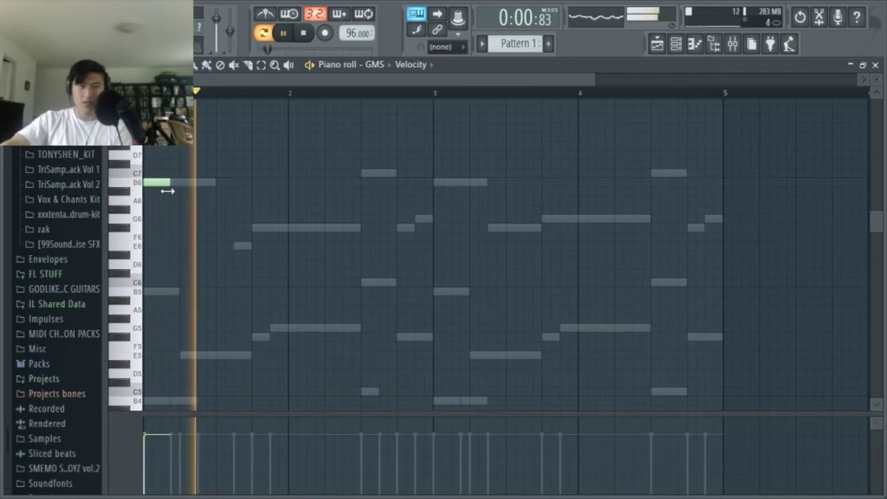
pyautogui.press('space')
pyautogui.click(251, 227)
pyautogui.press('space')
pyautogui.moveTo(260, 227); pyautogui.dragTo(243, 245)
pyautogui.click(255, 228)
pyautogui.press('space')
pyautogui.moveTo(270, 209); pyautogui.dragTo(288, 220)
pyautogui.press('space')
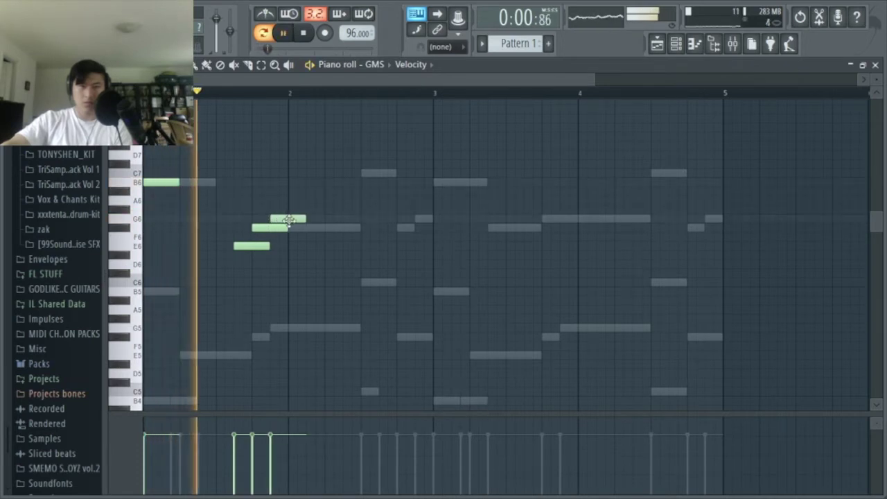
# Shorten the E6, F#6 and G6 notes at the end of bar 1 to eighth notes.
pyautogui.scroll(3, 286, 262)
pyautogui.moveTo(375, 295); pyautogui.dragTo(237, 182)
pyautogui.keyDown('ctrl'); pyautogui.click(367, 264); pyautogui.keyUp('ctrl')
pyautogui.moveTo(358, 312); pyautogui.dragTo(227, 166)
pyautogui.moveTo(329, 218); pyautogui.dragTo(305, 223)
pyautogui.keyDown('ctrl'); pyautogui.click(333, 173); pyautogui.keyUp('ctrl')
pyautogui.press('space')
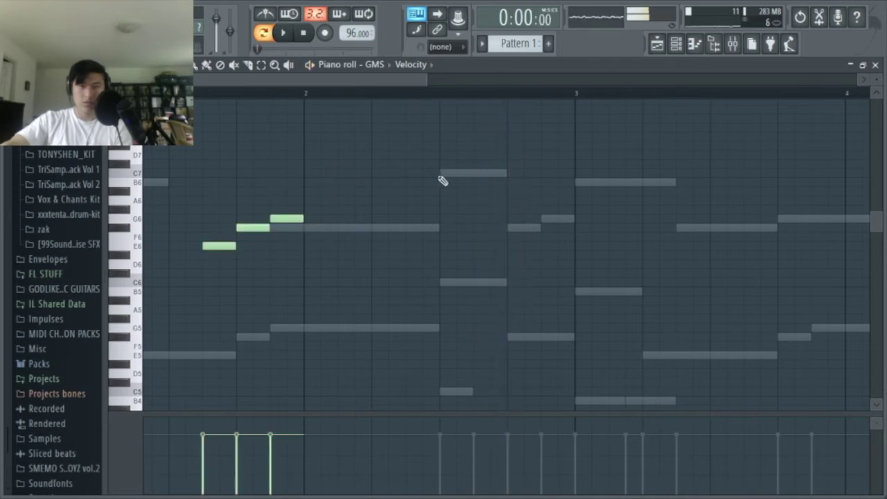
# Place eighth notes C7 on beat 3 and F#6 on beat 4 of bar 2, and play back the GMS line.
pyautogui.click(439, 178)
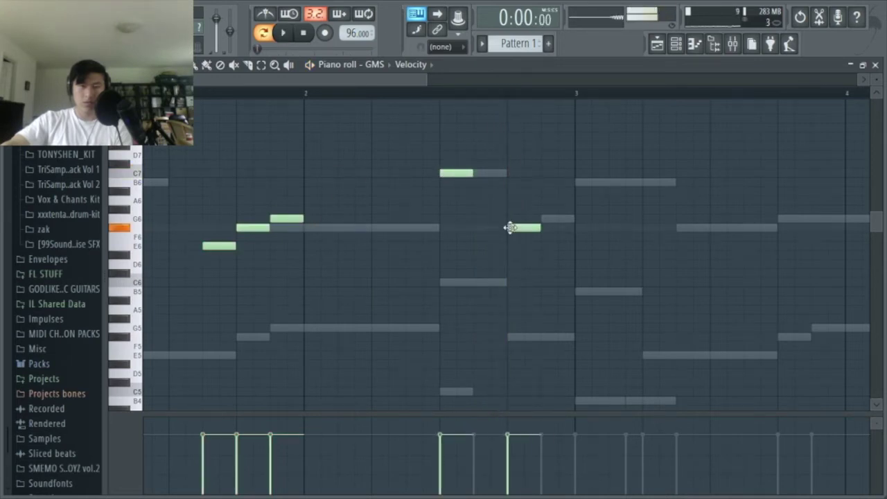
pyautogui.scroll(-3, 534, 247)
pyautogui.press('space')
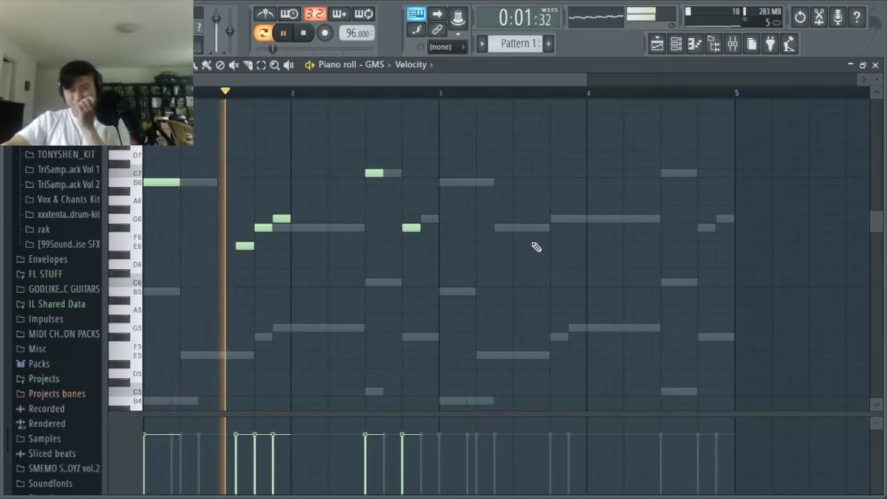
pyautogui.press('space')
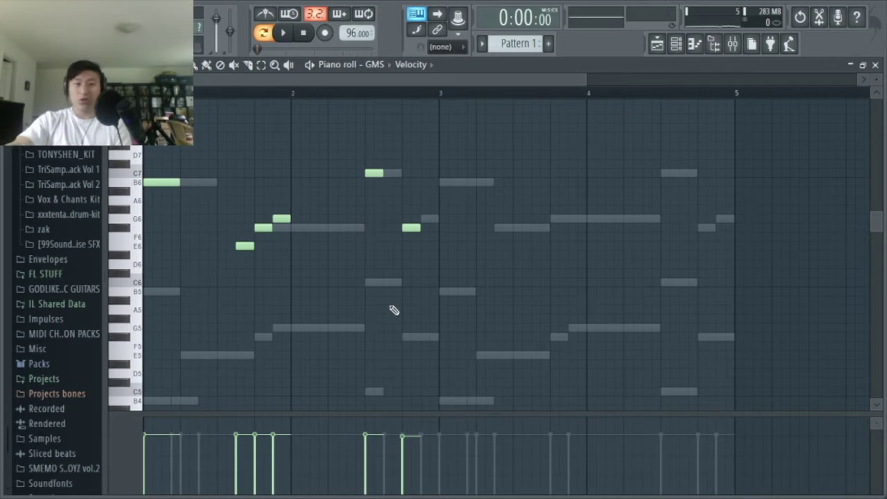
# Place B6 on beat 1 of bar 3, G6 on beat 4 and C6 an eighth note after it.
pyautogui.press('space')
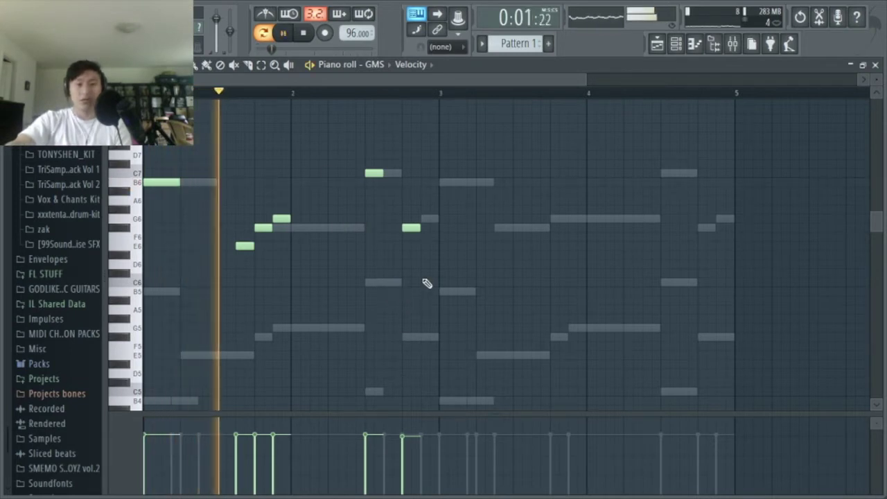
pyautogui.scroll(2, 469, 222)
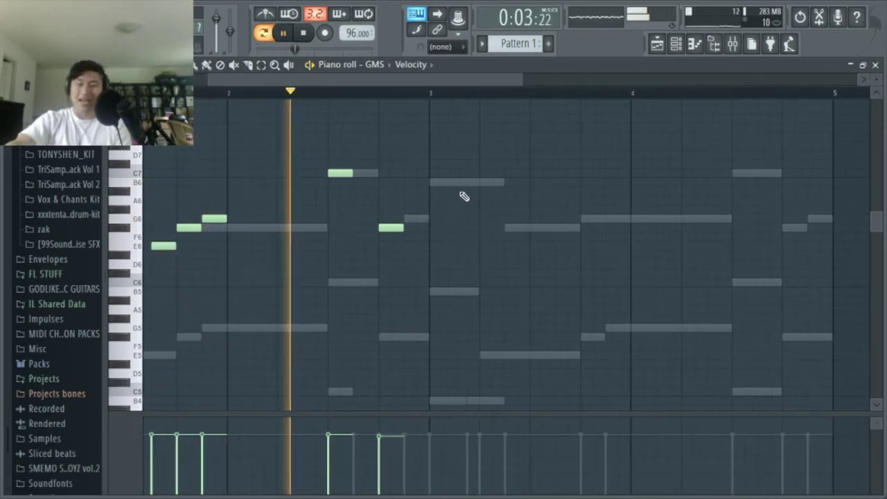
pyautogui.scroll(1, 501, 228)
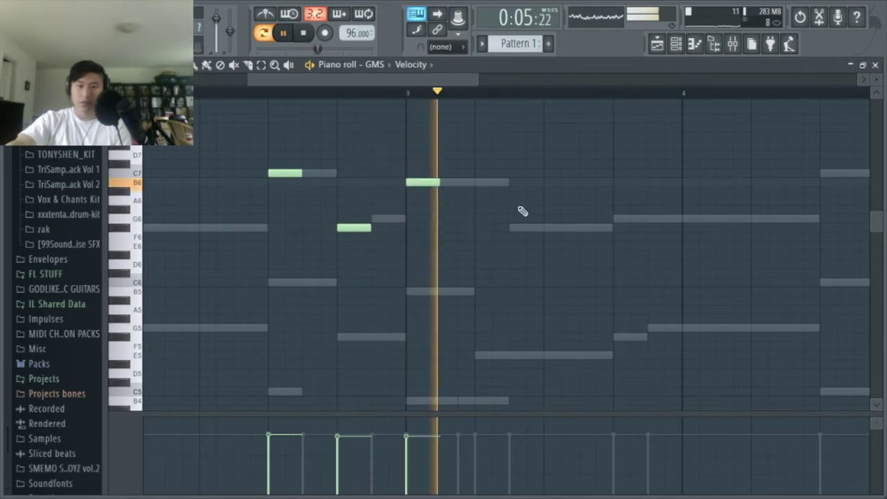
pyautogui.click(618, 219)
pyautogui.press('space')
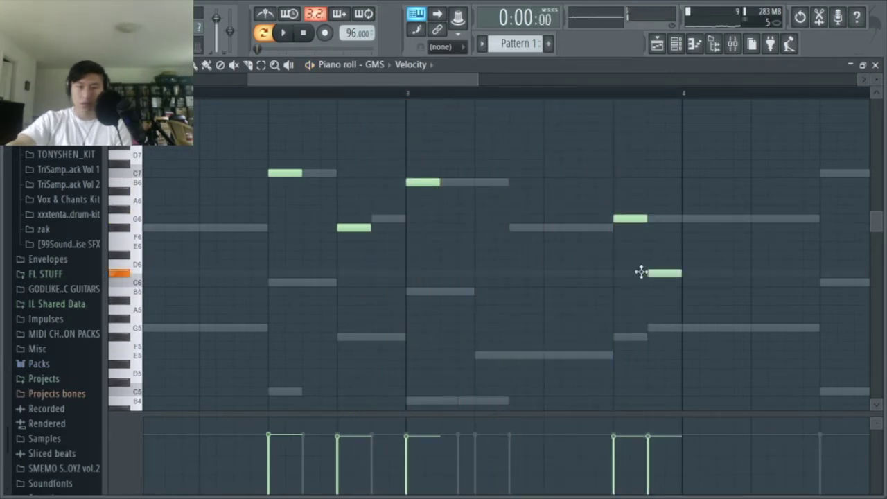
pyautogui.click(644, 282)
pyautogui.moveTo(644, 291)
pyautogui.mouseDown()
pyautogui.moveTo(642, 269)
pyautogui.moveTo(641, 282)
pyautogui.mouseUp()
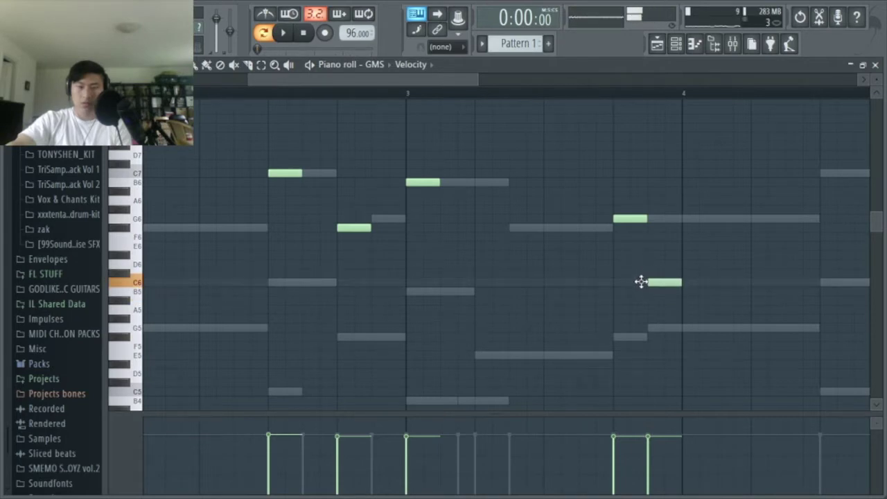
pyautogui.scroll(-3, 639, 211)
pyautogui.scroll(4, 643, 239)
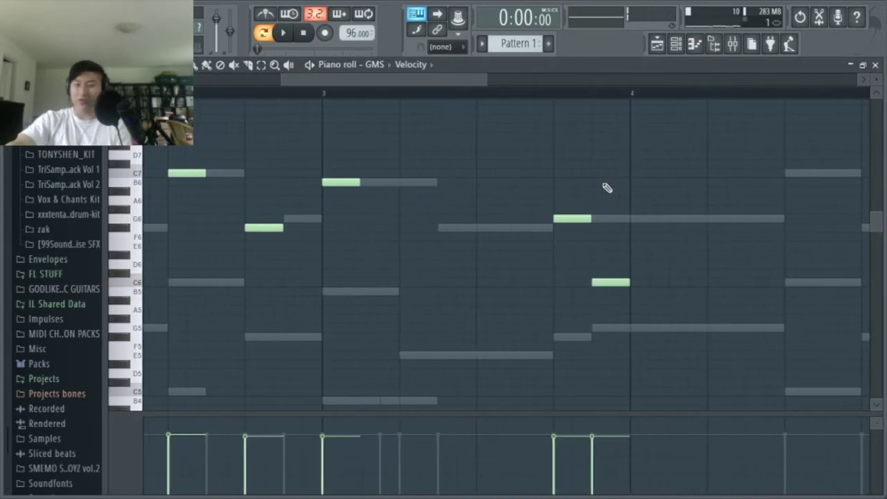
# Play back the pattern from the start of bar 3.
pyautogui.click(329, 94)
pyautogui.press('space')
pyautogui.scroll(-3, 516, 158)
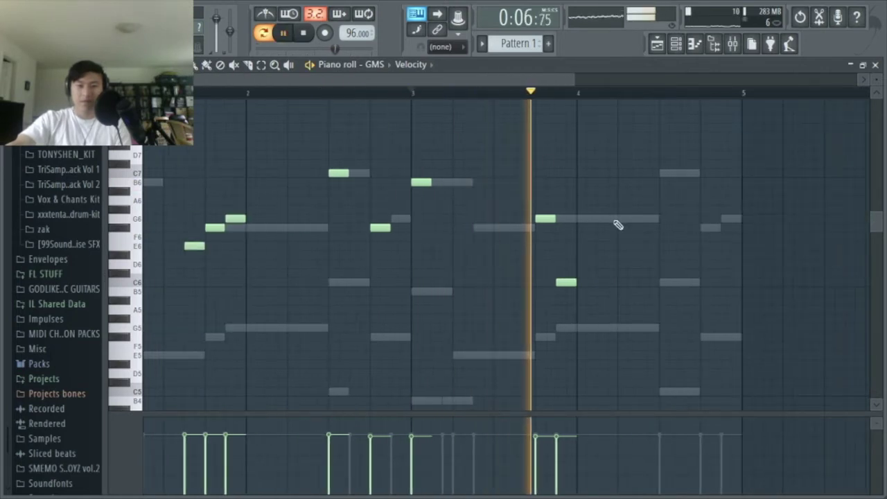
pyautogui.press('space')
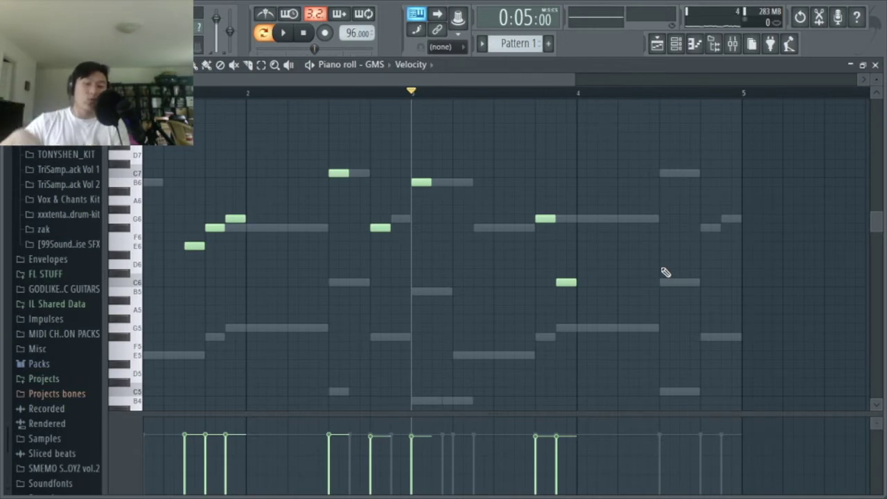
# Add eighth notes G6 on beat 2, C6 on beat 3 and F#6 on beat 4 of bar 4 during playback.
pyautogui.press('space')
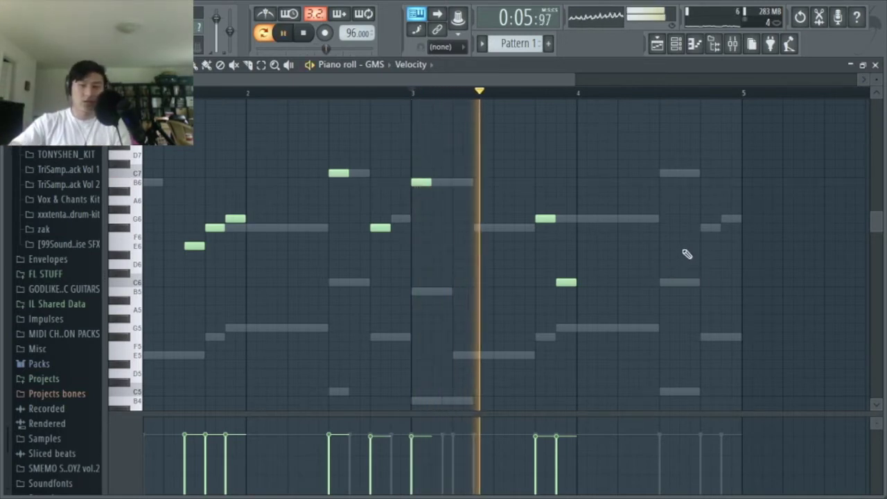
pyautogui.scroll(2, 636, 275)
pyautogui.scroll(1, 635, 276)
pyautogui.click(610, 219)
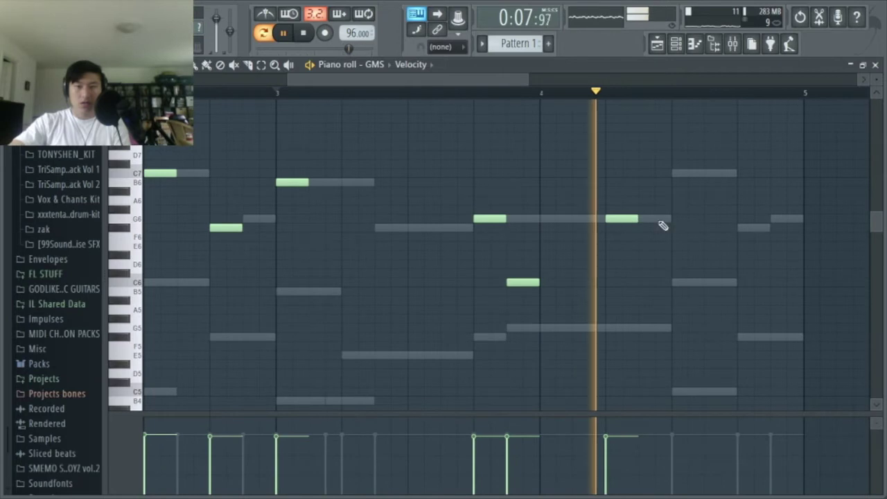
pyautogui.click(676, 282)
pyautogui.click(737, 229)
pyautogui.scroll(-2, 734, 234)
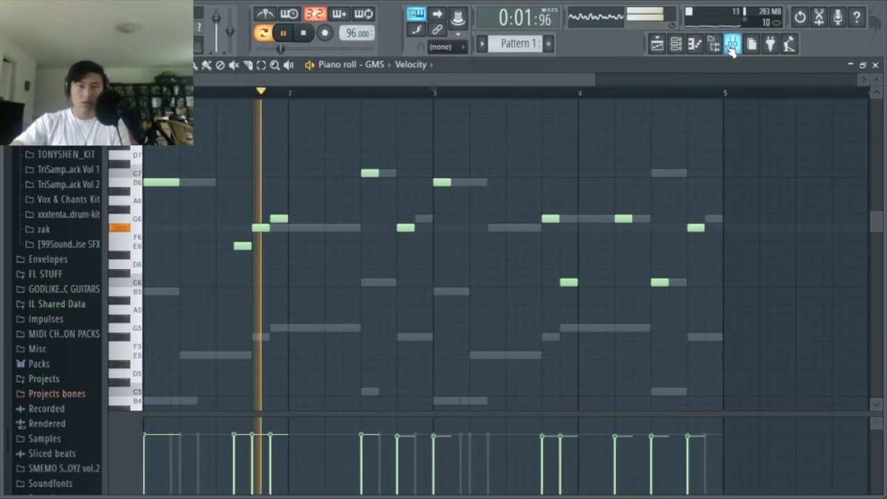
# Stop playback and route the Morphine, Sawer and GMS channels to consecutive mixer tracks starting at Insert 1.
pyautogui.press('space')
pyautogui.click(677, 45)
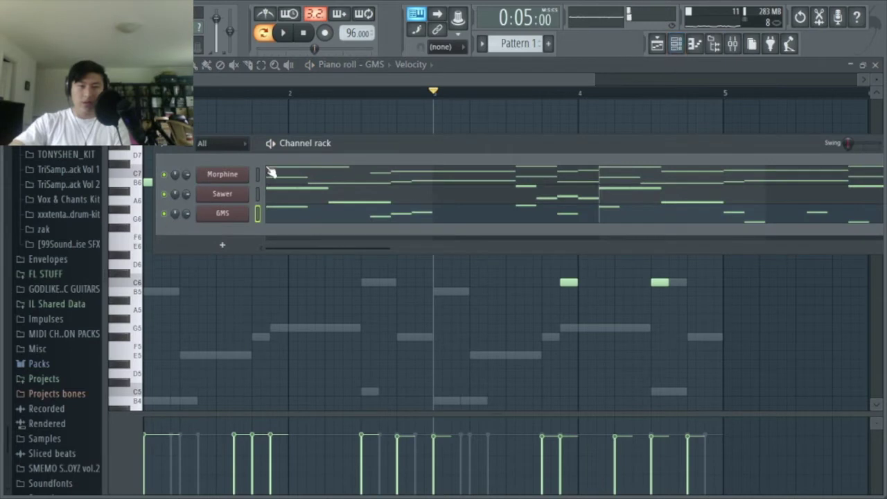
pyautogui.click(732, 44)
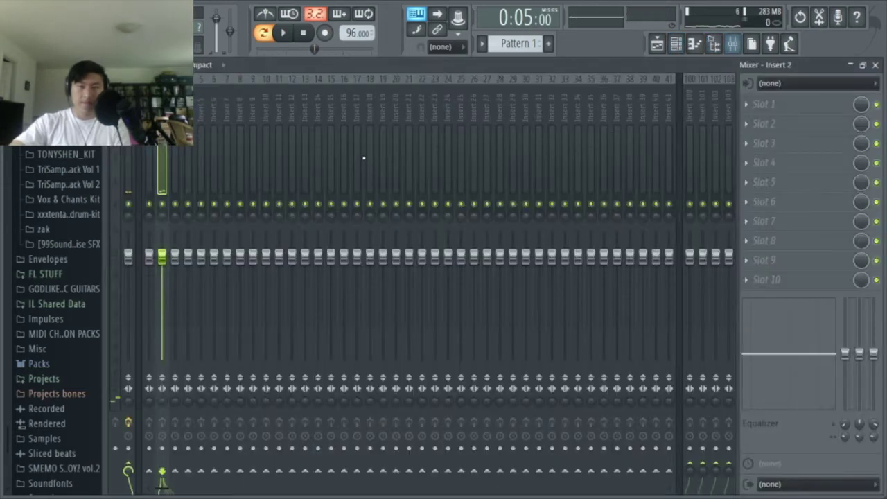
pyautogui.hotkey('ctrl', 'l')
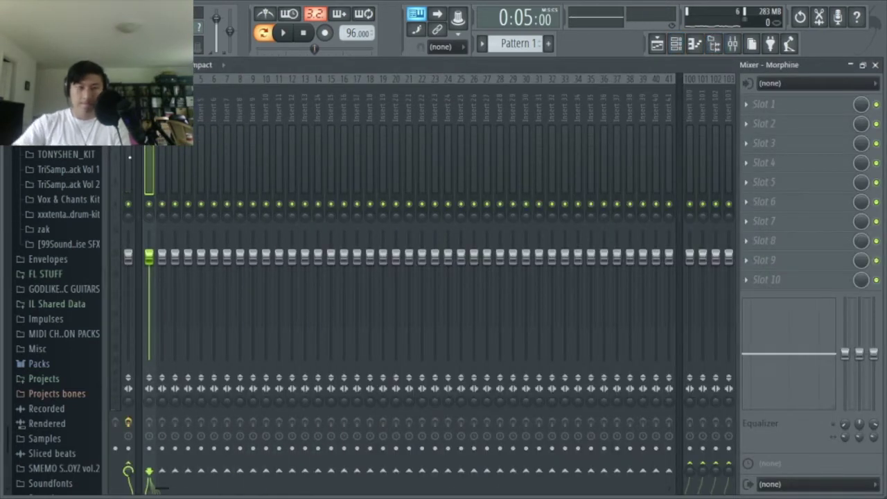
pyautogui.click(681, 48)
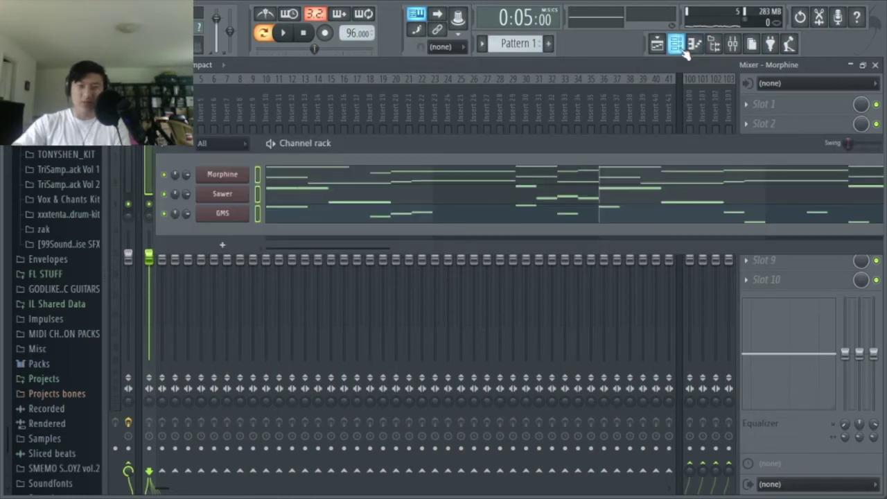
# Play the pattern and lower the mixer faders of Morphine and GMS clearly and of Sawer slightly.
pyautogui.moveTo(314, 146); pyautogui.dragTo(396, 187)
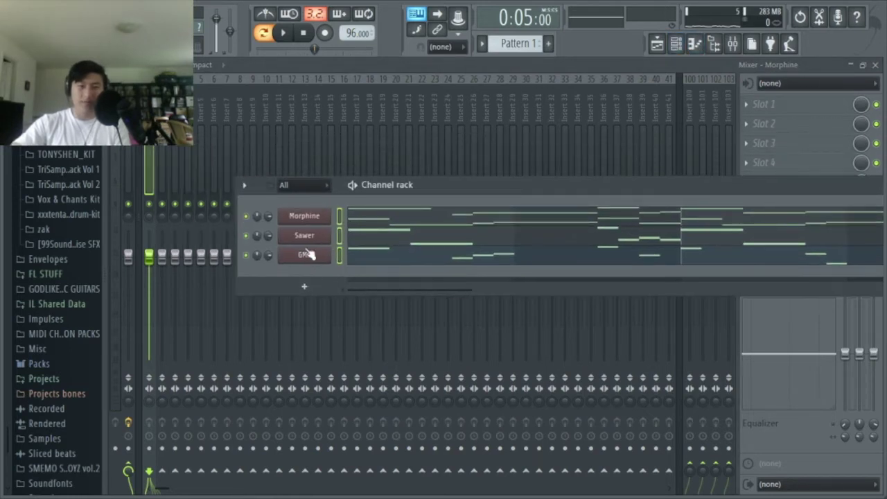
pyautogui.press('space')
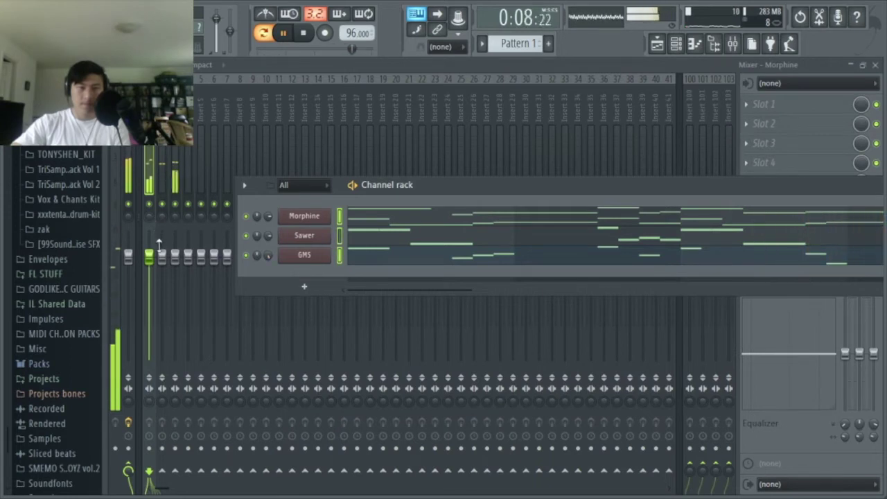
pyautogui.moveTo(150, 265); pyautogui.dragTo(175, 296)
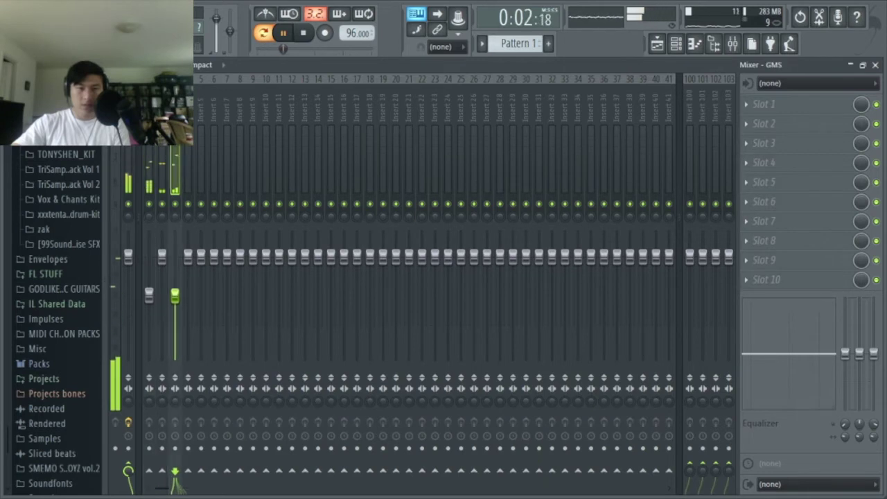
pyautogui.moveTo(161, 257); pyautogui.dragTo(162, 262)
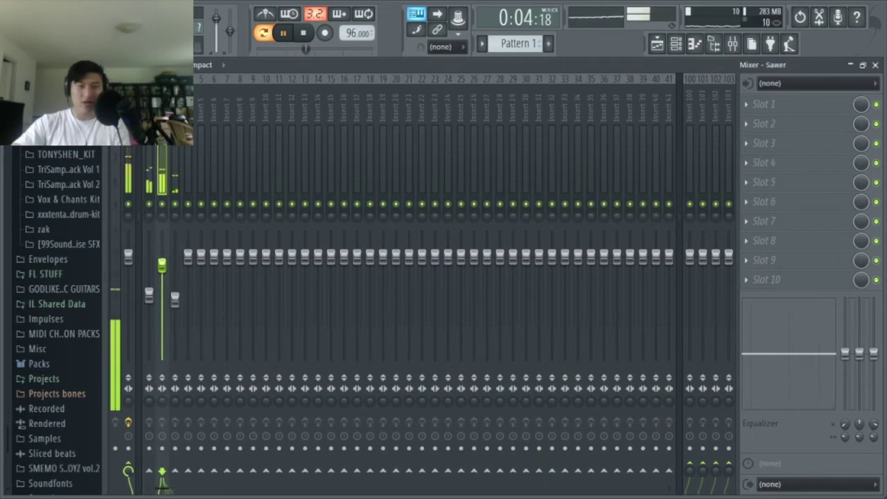
pyautogui.click(176, 303)
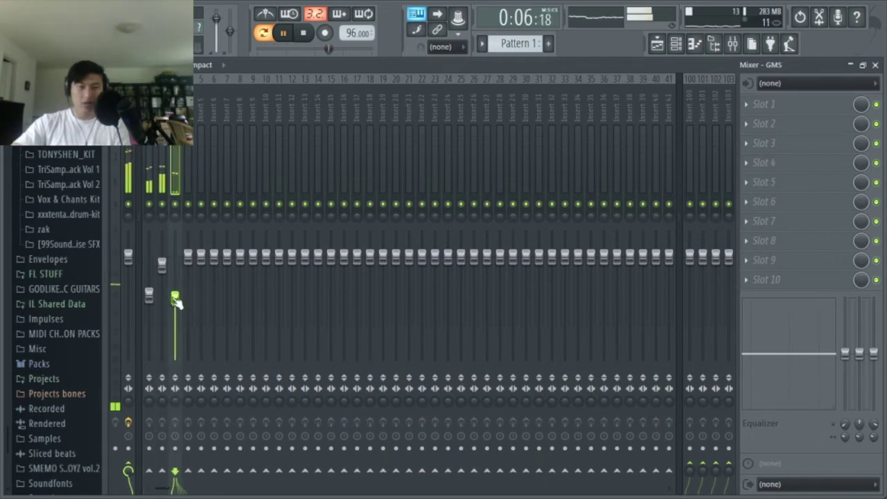
pyautogui.moveTo(149, 295); pyautogui.dragTo(149, 291)
pyautogui.press('space')
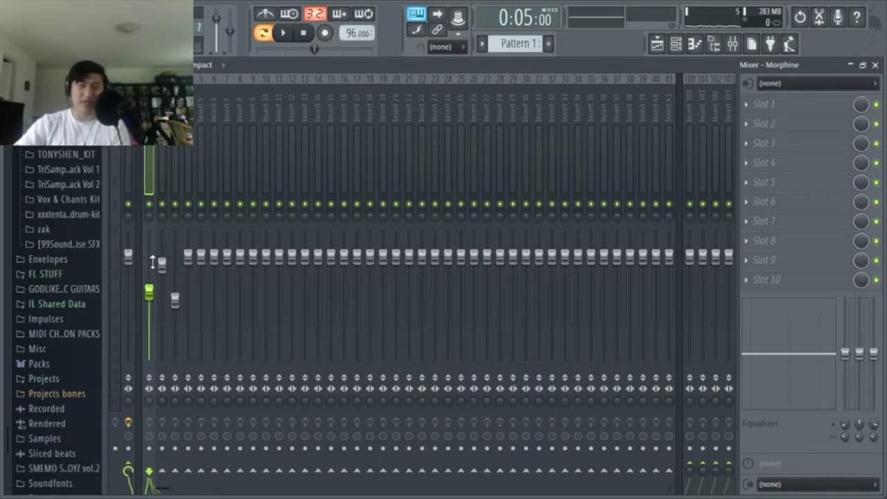
# Nudge the Sawer and GMS mixer faders slightly lower while the pattern plays.
pyautogui.click(163, 267)
pyautogui.press('space')
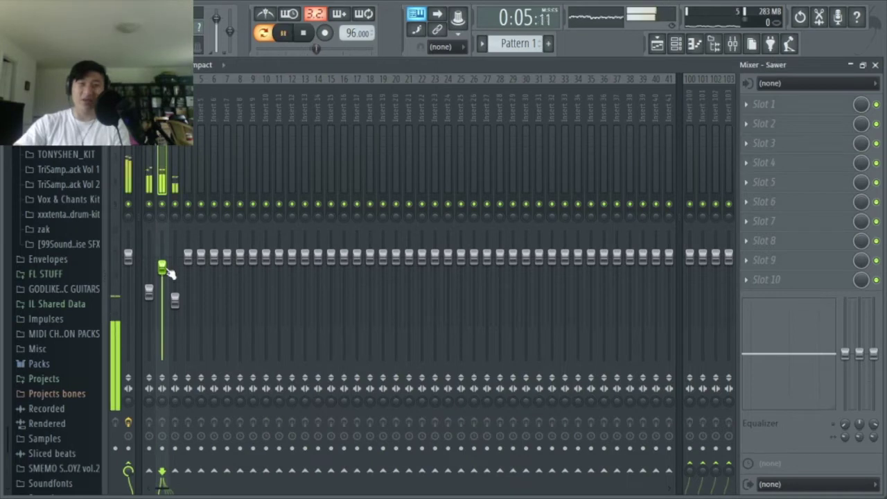
pyautogui.click(153, 294)
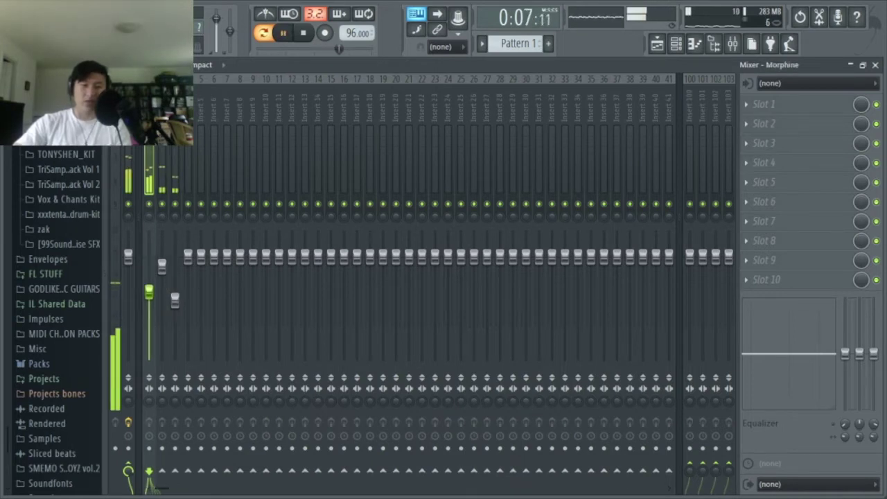
pyautogui.click(175, 301)
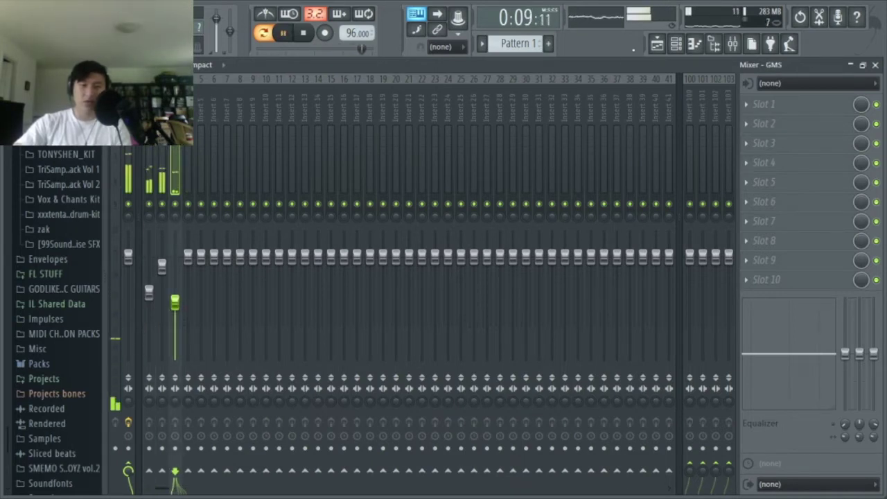
# Bring up the channel rack, stop playback and add a second GMS synth channel.
pyautogui.click(674, 43)
pyautogui.moveTo(411, 184); pyautogui.dragTo(328, 164)
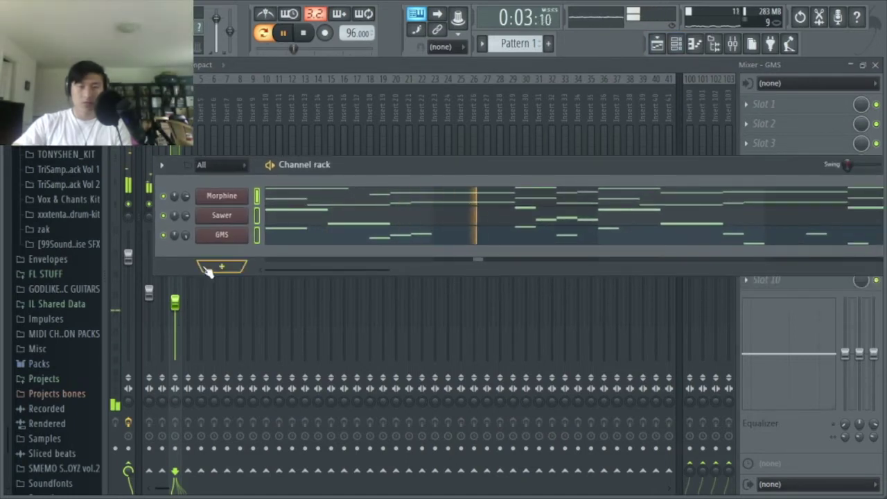
pyautogui.press('space')
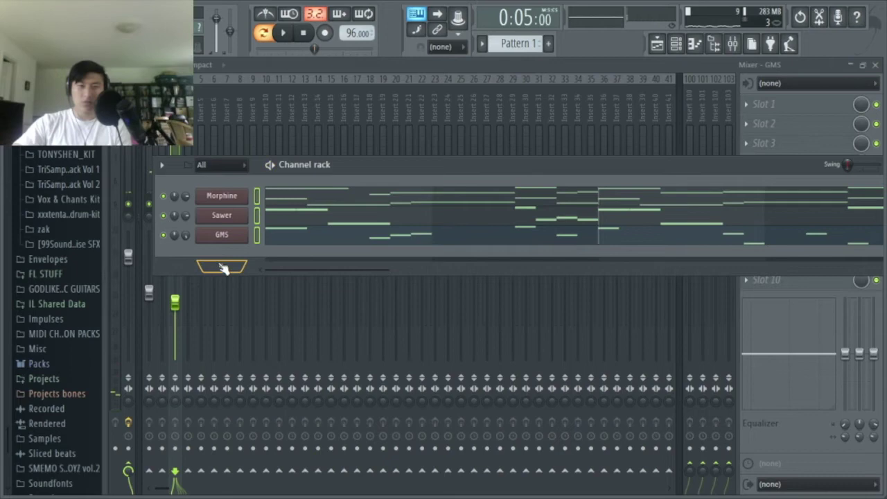
pyautogui.click(222, 268)
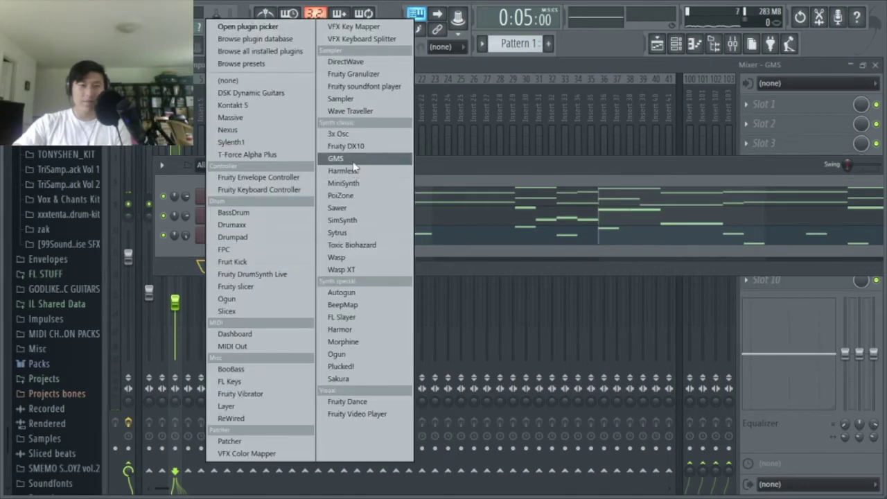
pyautogui.click(335, 158)
pyautogui.moveTo(351, 217); pyautogui.dragTo(334, 120)
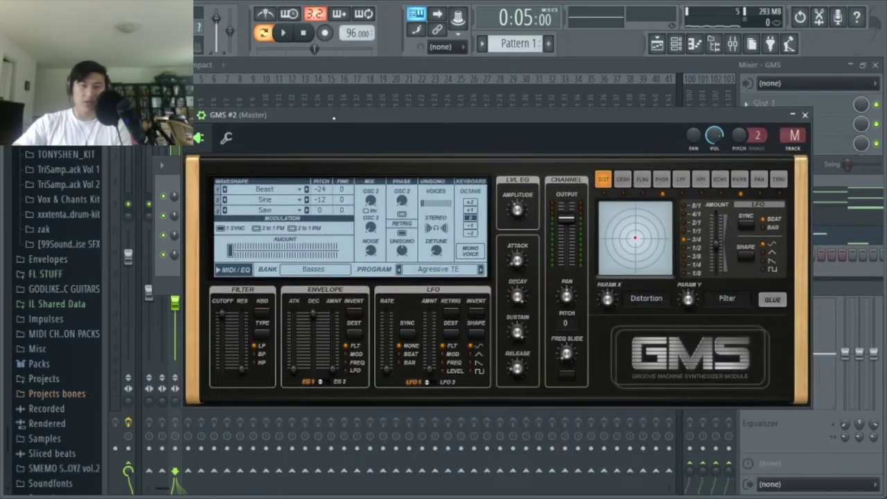
# Load the Lead 3 preset from the Leads & Synths bank into GMS #2 and close the synth's window.
pyautogui.click(307, 268)
pyautogui.click(435, 251)
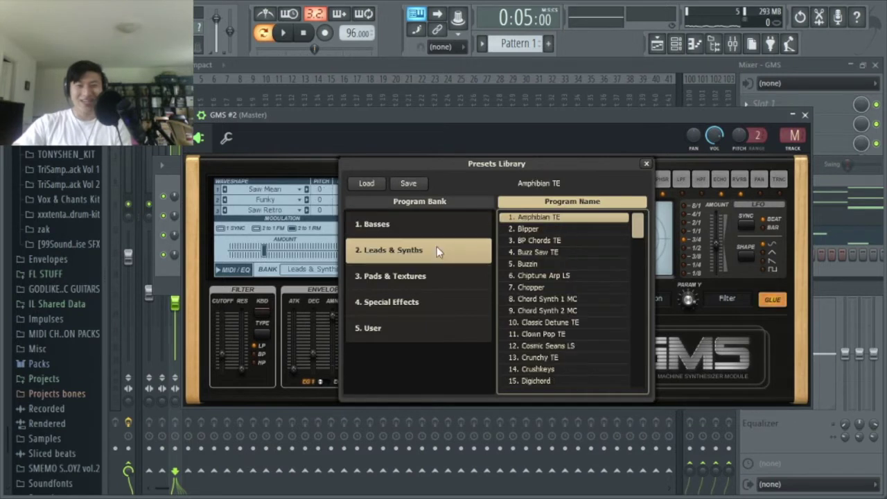
pyautogui.moveTo(643, 235); pyautogui.dragTo(641, 275)
pyautogui.click(616, 276)
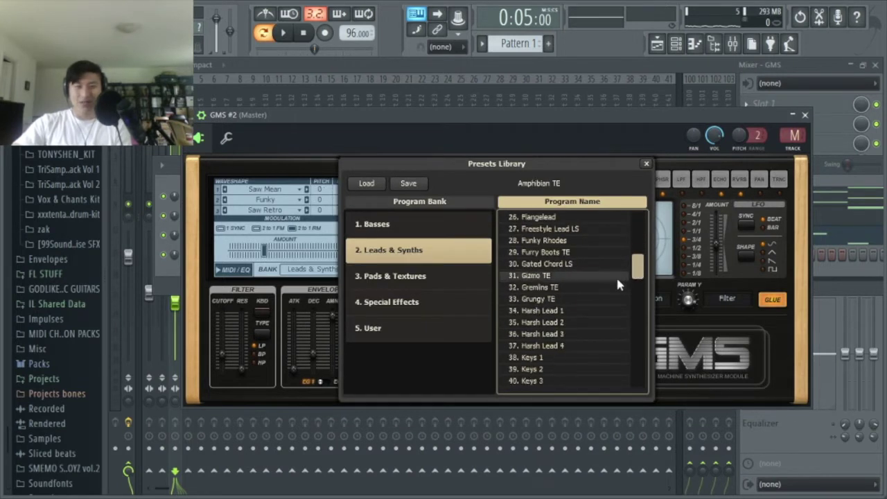
pyautogui.click(602, 311)
pyautogui.click(604, 335)
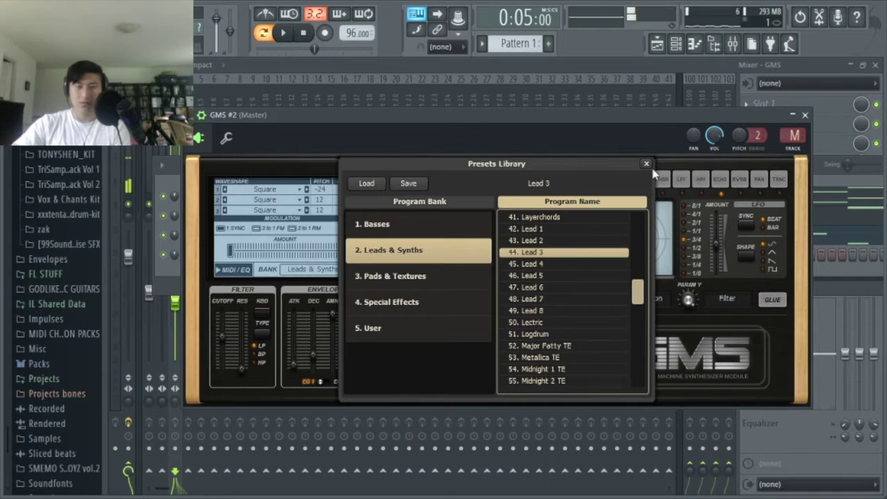
pyautogui.click(646, 164)
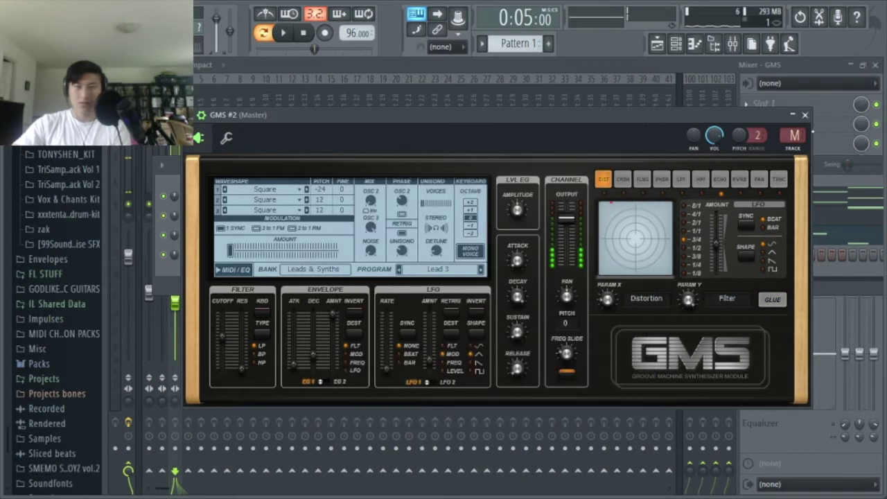
pyautogui.click(804, 115)
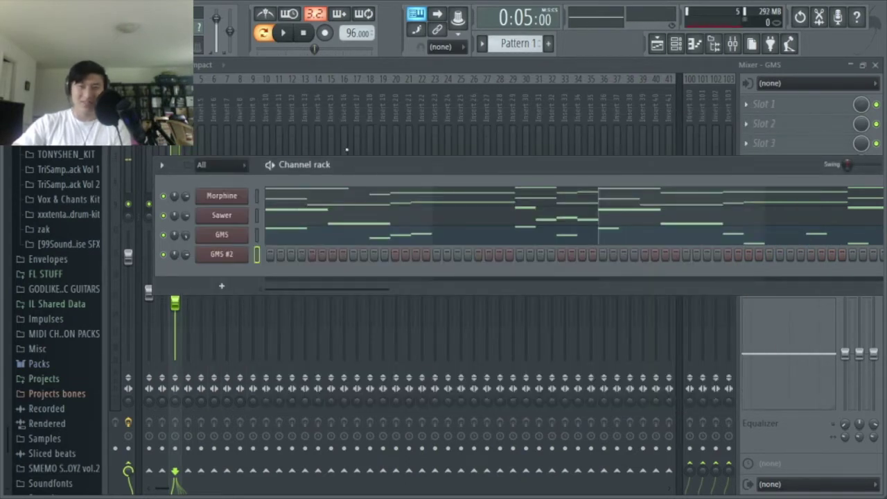
# Add GMS #2 notes: a two-beat B5 at the start, G5 on beat 4 of bar 1 and an overlapping F#5 half a beat after it.
pyautogui.click(695, 43)
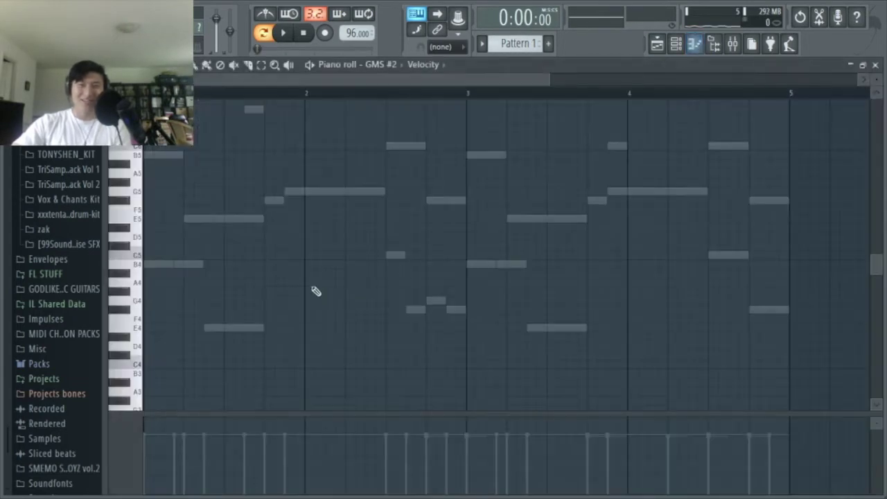
pyautogui.press('space')
pyautogui.moveTo(178, 237); pyautogui.dragTo(224, 239)
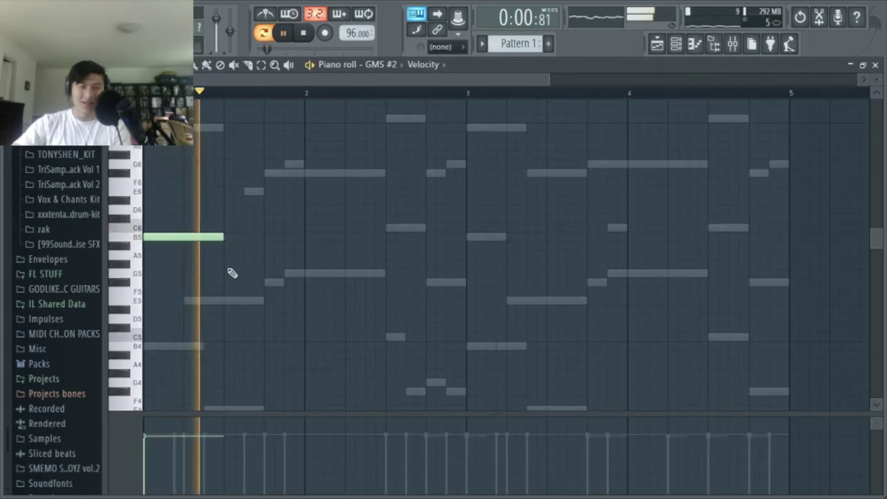
pyautogui.press('space')
pyautogui.click(275, 273)
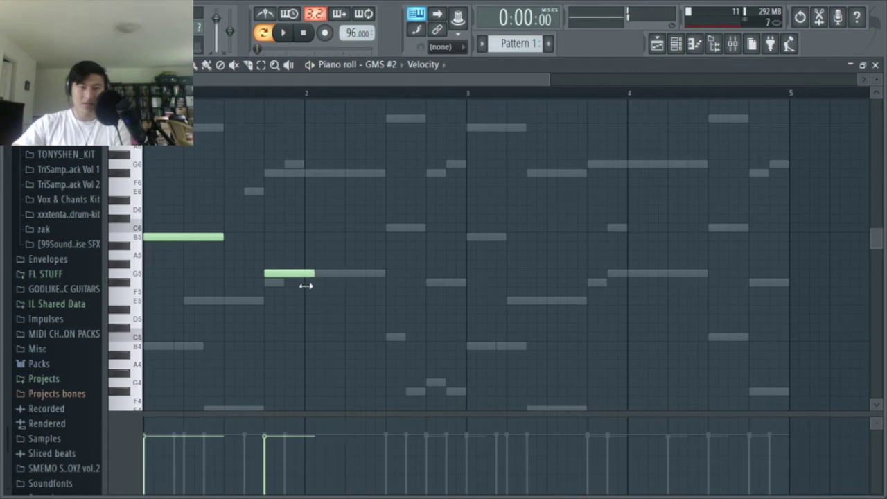
pyautogui.scroll(5, 291, 296)
pyautogui.moveTo(291, 296); pyautogui.dragTo(265, 282)
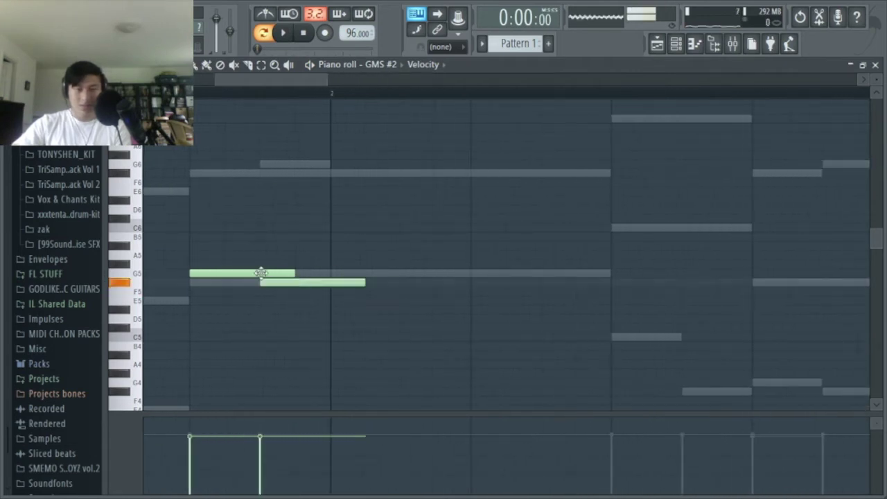
pyautogui.scroll(-3, 268, 271)
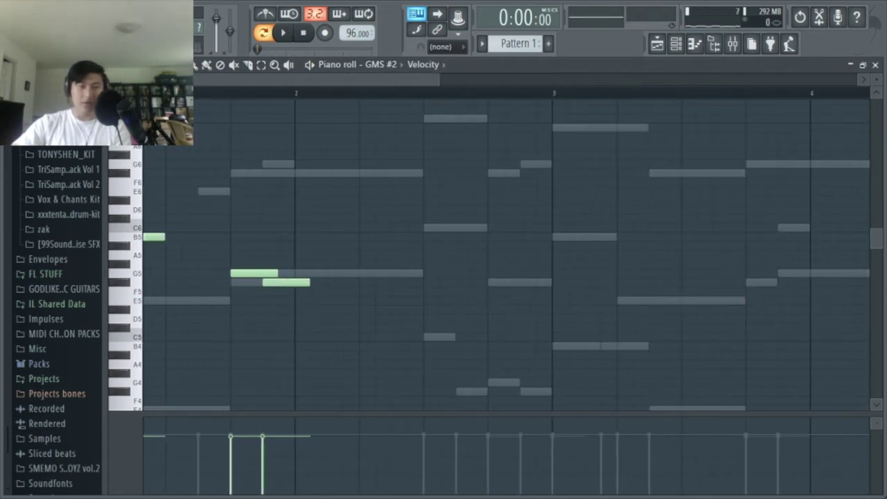
# Adjust the piano roll snap and trim the end of the G5 note slightly.
pyautogui.click(143, 65)
pyautogui.click(170, 189)
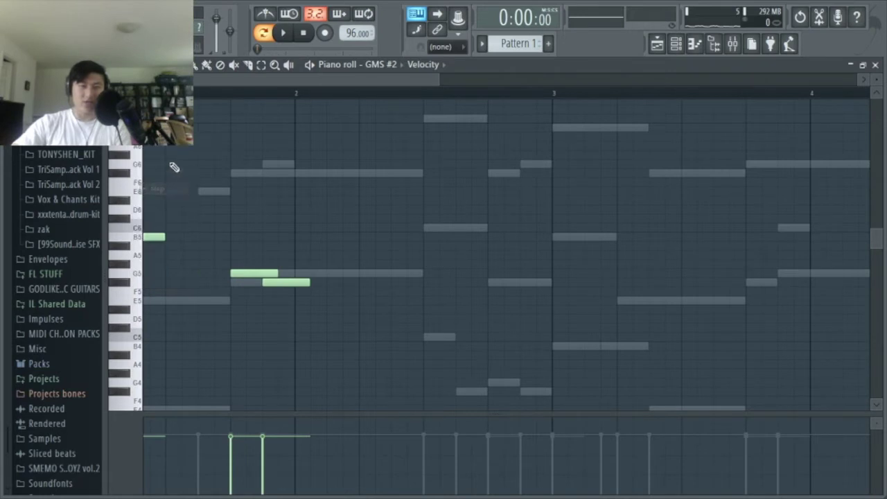
pyautogui.click(143, 65)
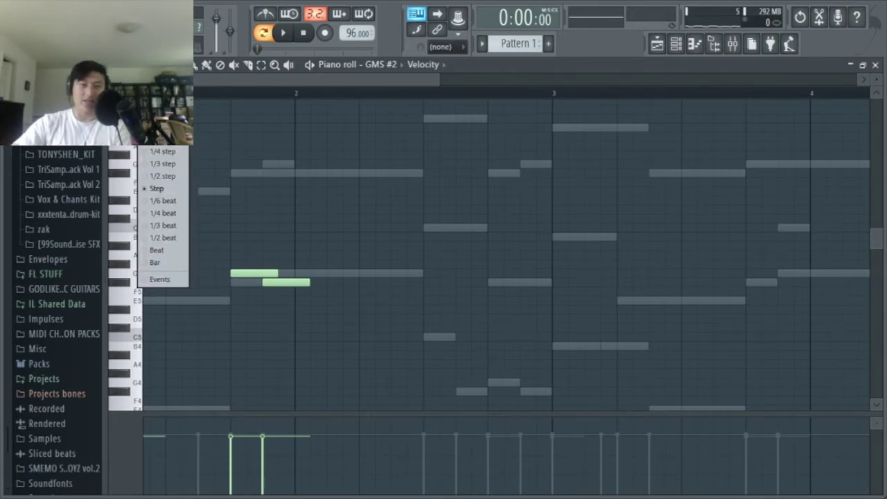
pyautogui.click(285, 258)
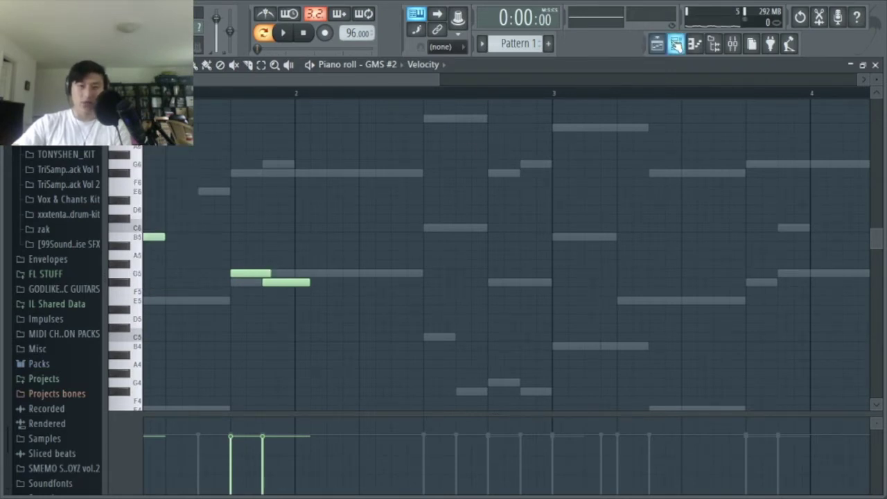
# Turn on Porta and Mono in the channel settings of GMS #2 and close them.
pyautogui.click(676, 43)
pyautogui.click(223, 255)
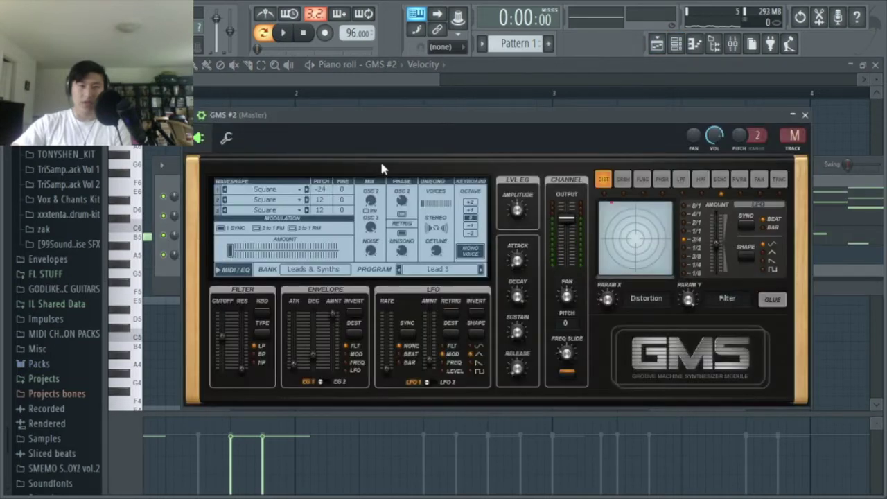
pyautogui.click(227, 138)
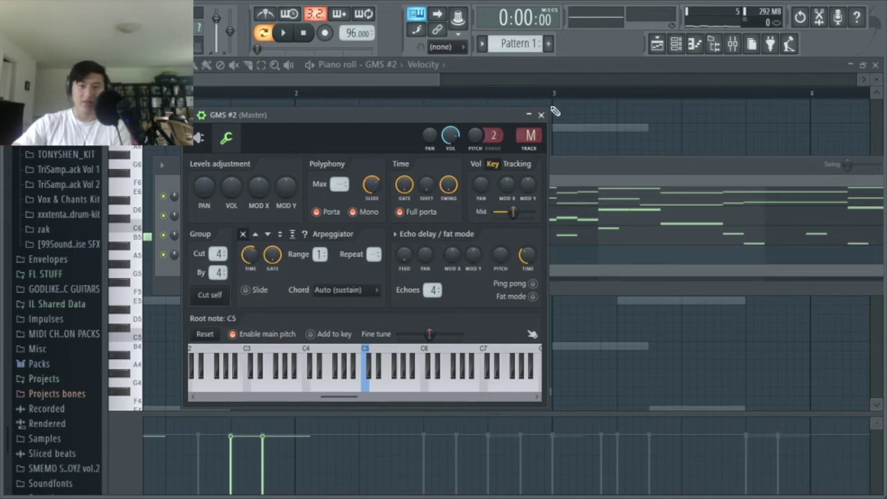
pyautogui.click(542, 115)
# Try a short F5 note starting at bar 2, following the F#5 note of GMS #2.
pyautogui.press('space')
pyautogui.click(433, 253)
pyautogui.click(432, 253)
pyautogui.click(431, 252)
pyautogui.rightClick(431, 252)
pyautogui.scroll(4, 291, 307)
pyautogui.press('space')
pyautogui.moveTo(362, 313); pyautogui.dragTo(357, 294)
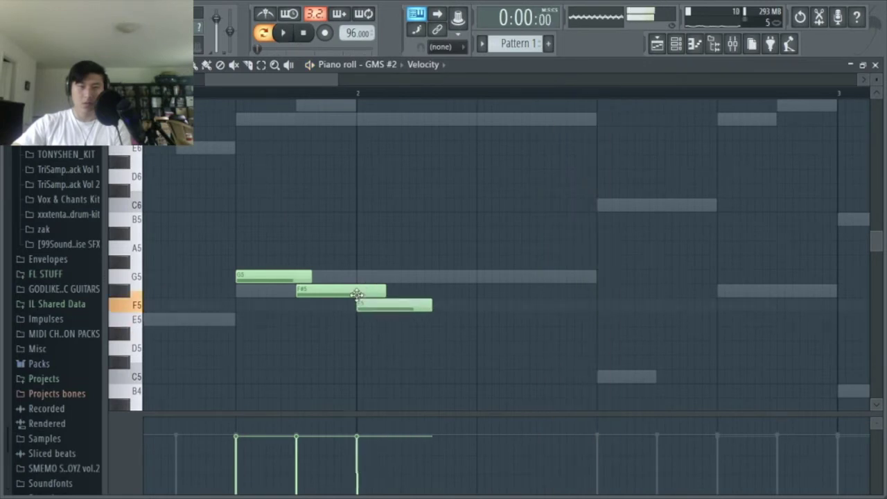
# Reopen the GMS #2 channel settings, reduce the portamento slide slightly, start playback and close the settings.
pyautogui.click(676, 43)
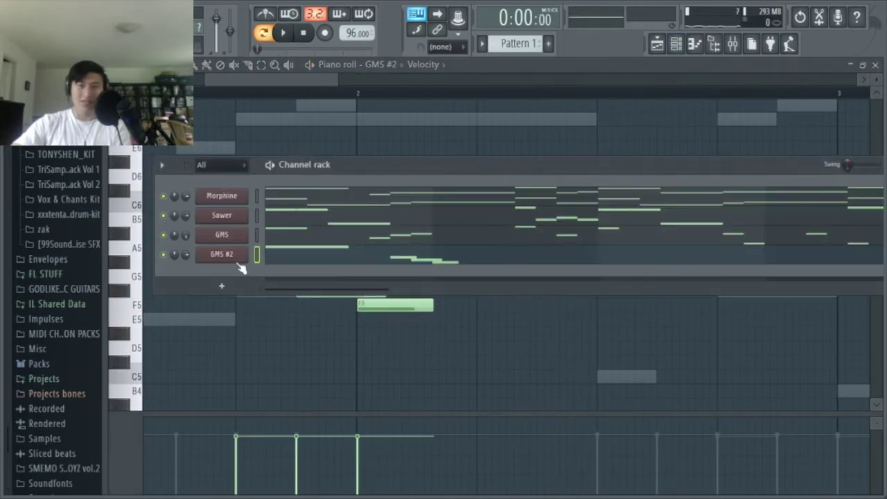
pyautogui.click(220, 255)
pyautogui.press('space')
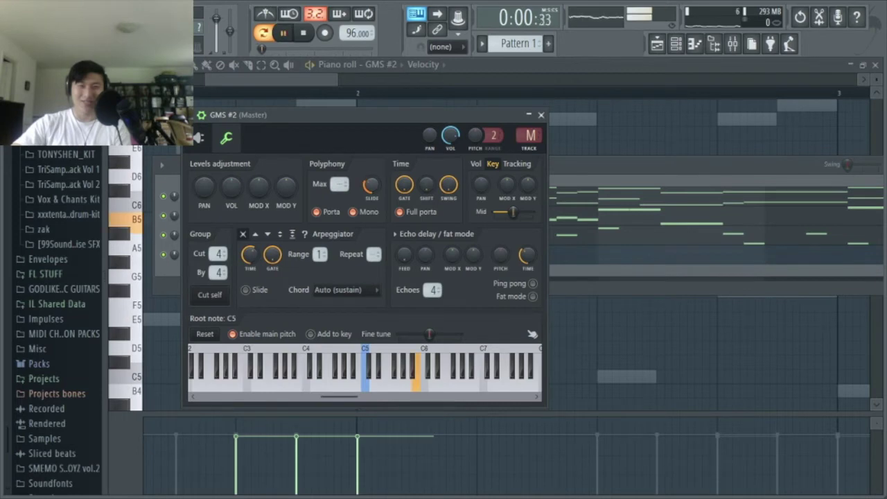
pyautogui.click(541, 115)
# Delete the F5 note at bar 2, lengthen the preceding F#5 to about one and a half beats and stop playback.
pyautogui.click(414, 257)
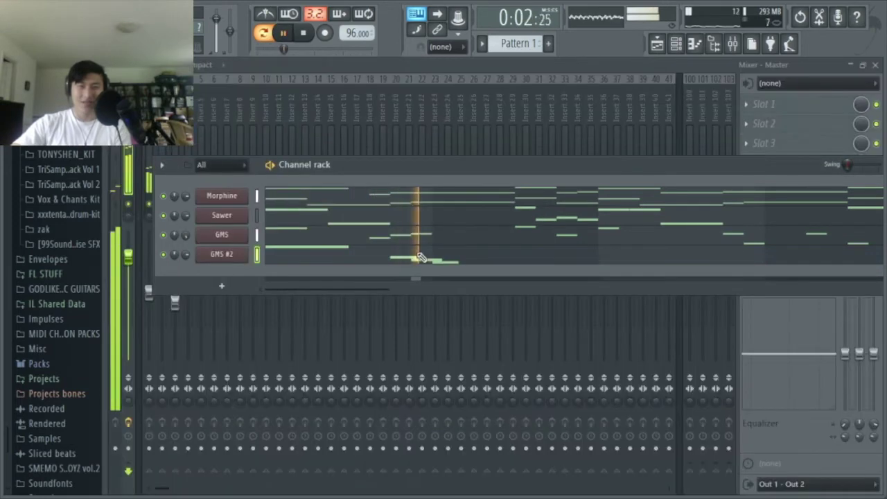
pyautogui.click(413, 256)
pyautogui.rightClick(321, 299)
pyautogui.moveTo(315, 284); pyautogui.dragTo(343, 287)
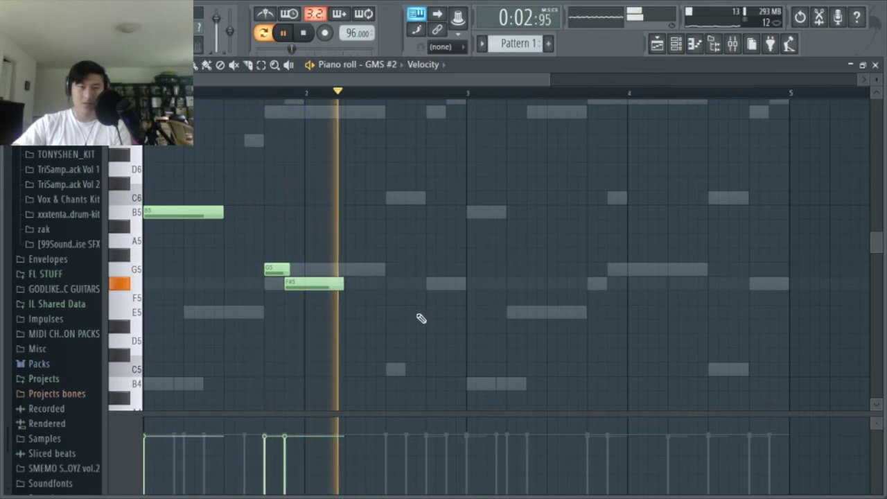
pyautogui.scroll(2, 419, 315)
pyautogui.press('space')
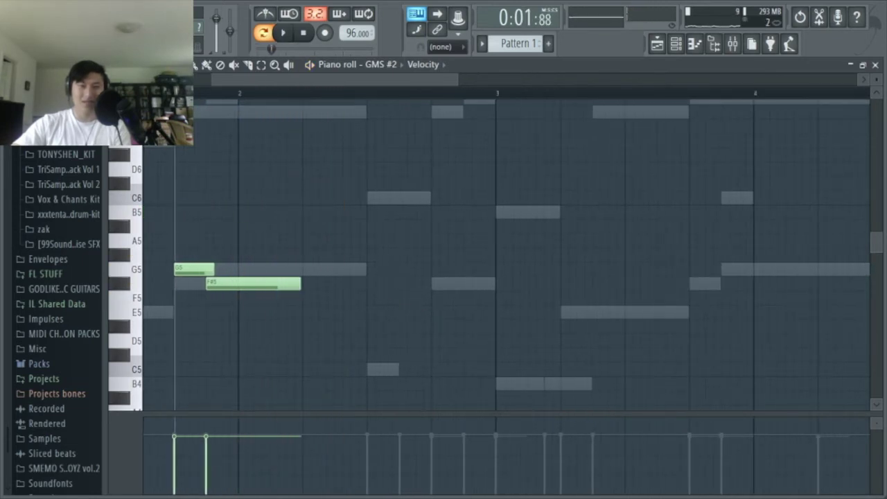
# While the pattern plays, add a B5 at bar 3 and a short F#5 overlapping a longer G5 around bar 4.
pyautogui.press('space')
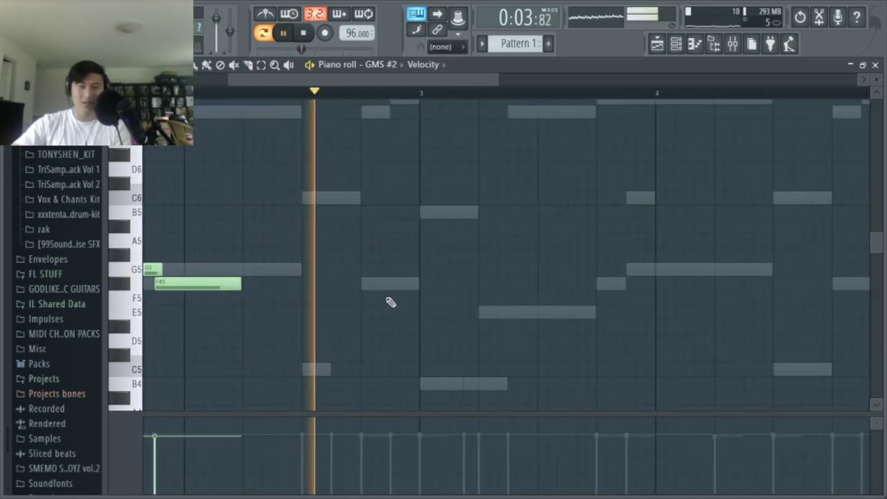
pyautogui.click(419, 211)
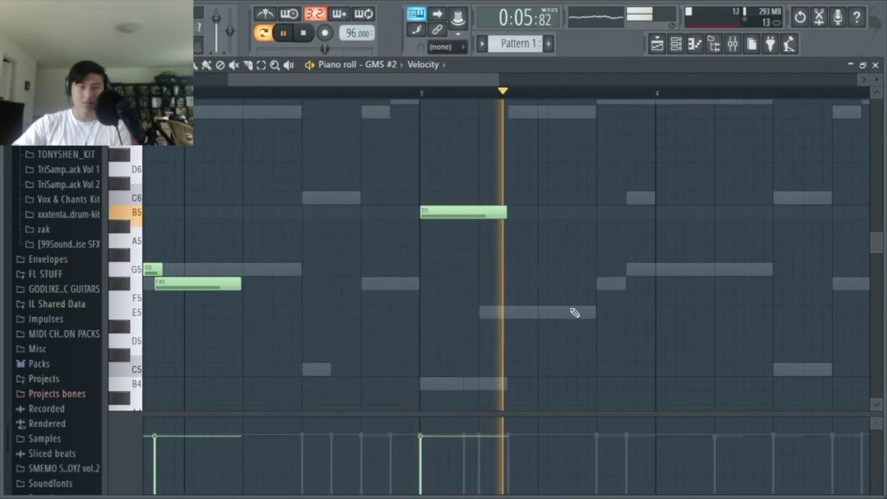
pyautogui.click(600, 283)
pyautogui.click(626, 269)
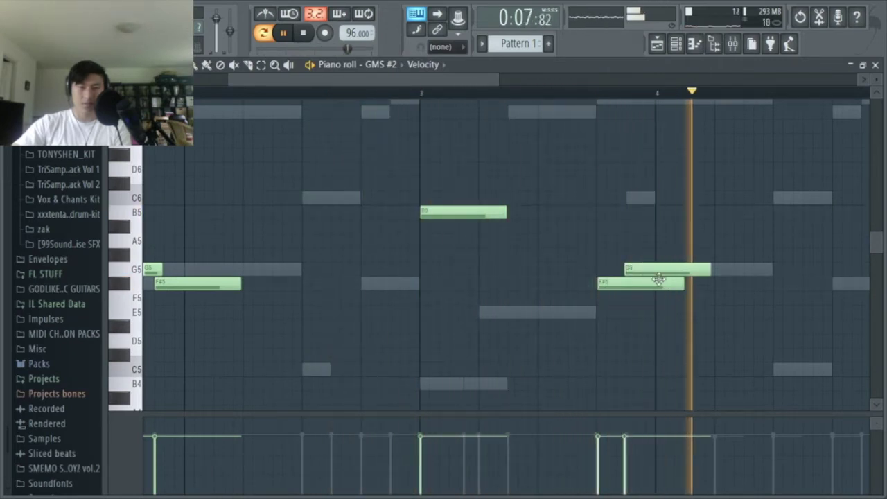
pyautogui.moveTo(683, 283); pyautogui.dragTo(634, 287)
pyautogui.scroll(-2, 686, 295)
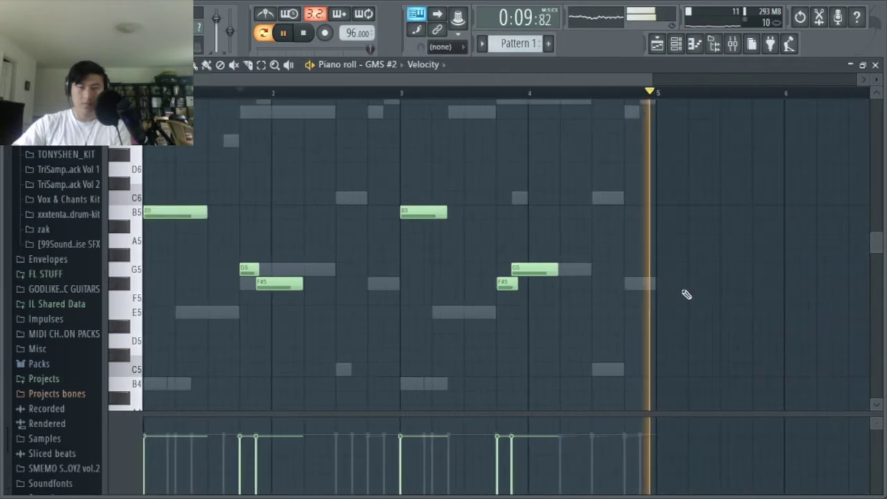
pyautogui.scroll(3, 544, 301)
pyautogui.scroll(-4, 545, 301)
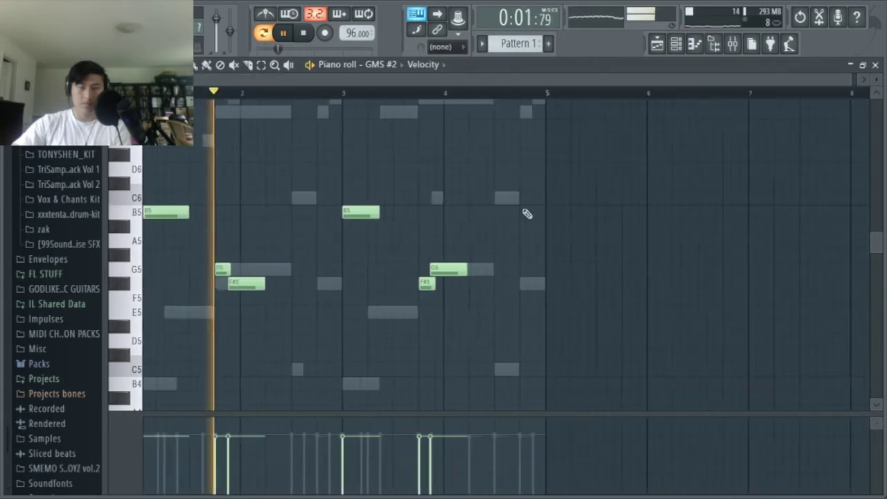
pyautogui.scroll(-1, 526, 214)
# Route GMS #2 to mixer track Insert 4 and lower its fader slightly while the pattern plays.
pyautogui.click(676, 43)
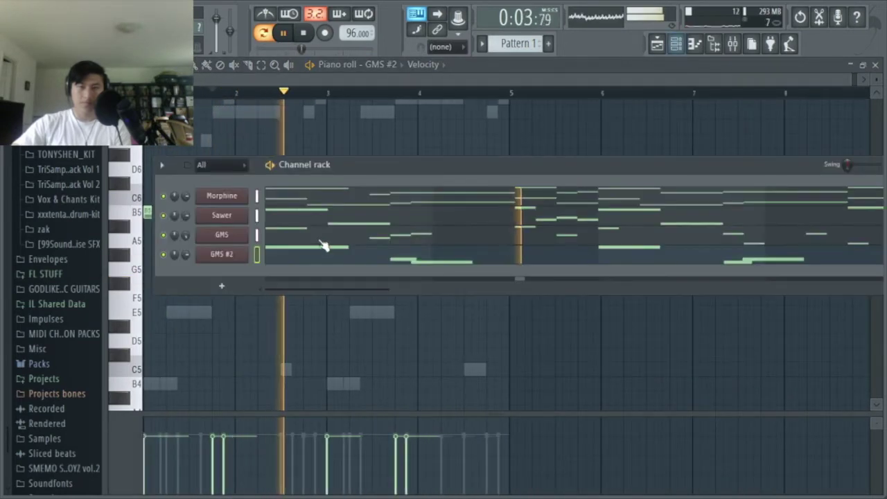
pyautogui.click(733, 44)
pyautogui.press('space')
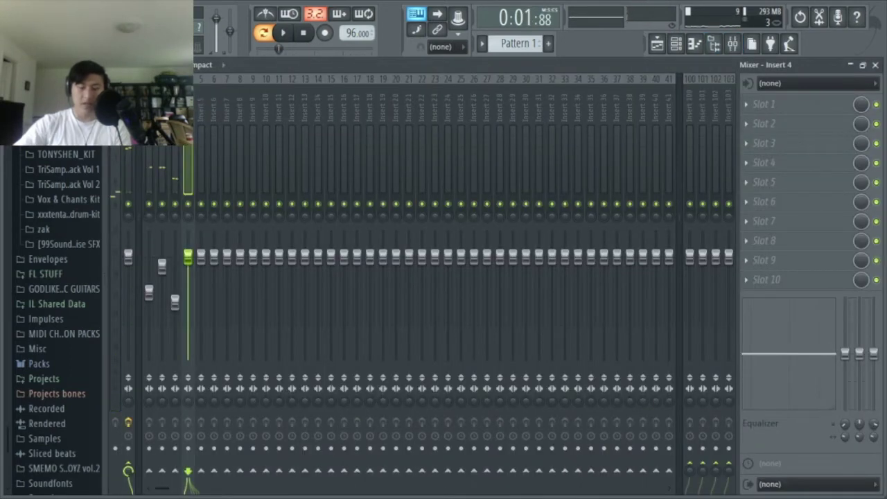
pyautogui.press('space')
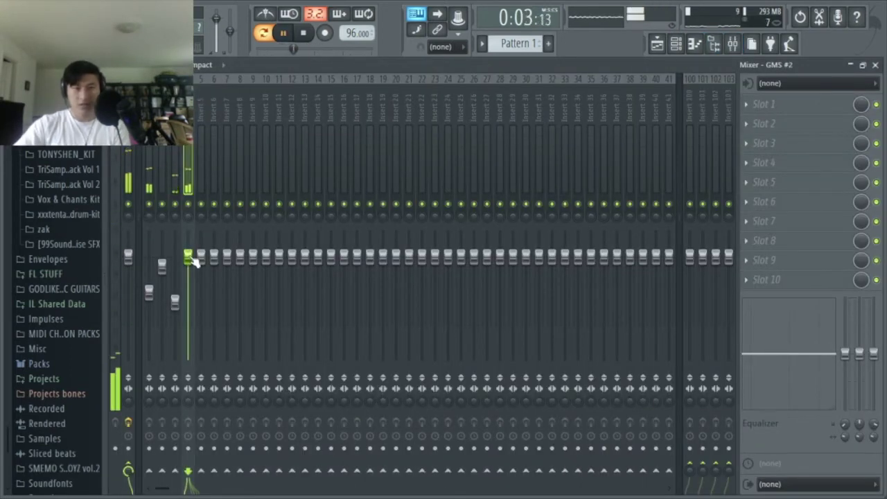
pyautogui.moveTo(188, 257); pyautogui.dragTo(194, 269)
# Bring up the channel rack, stop playback and expand the Clap folder of the Tony S..ap Pack in the sample browser.
pyautogui.click(679, 46)
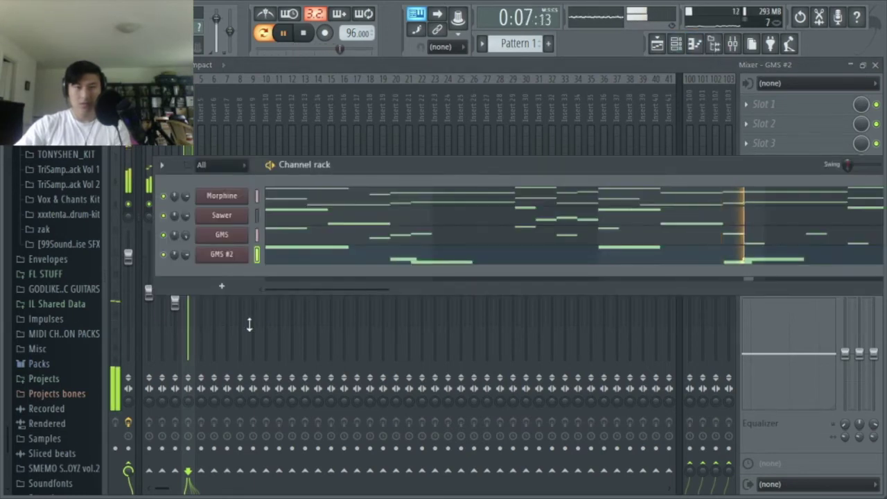
pyautogui.scroll(4, 66, 260)
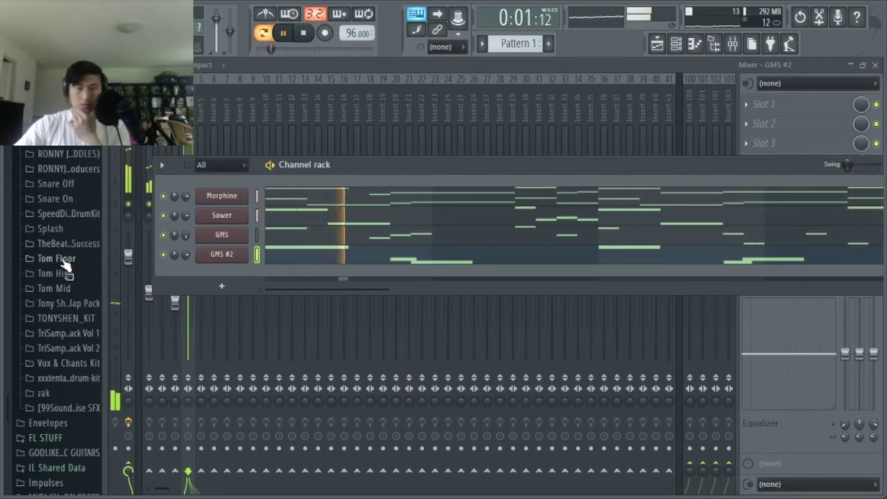
pyautogui.scroll(3, 65, 269)
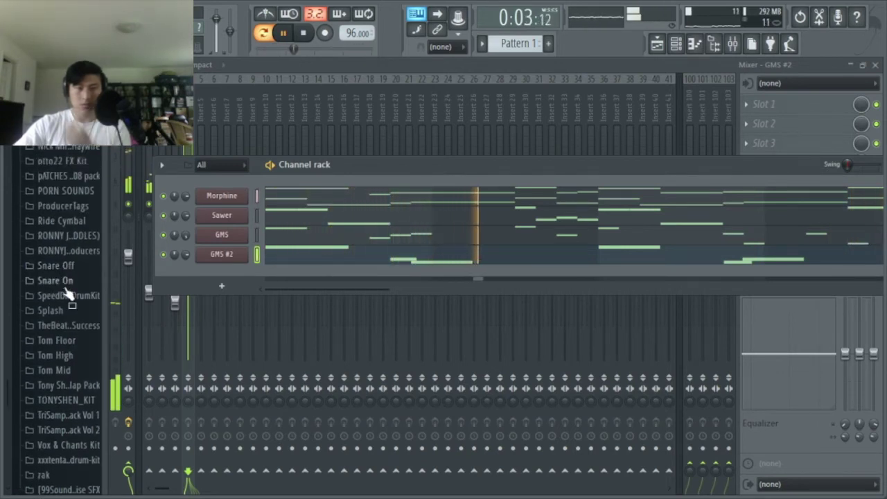
pyautogui.scroll(-3, 73, 367)
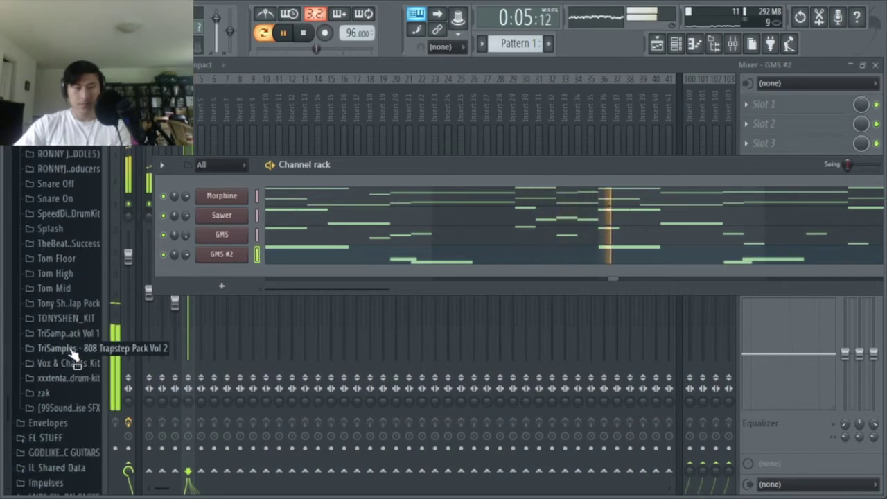
pyautogui.click(77, 305)
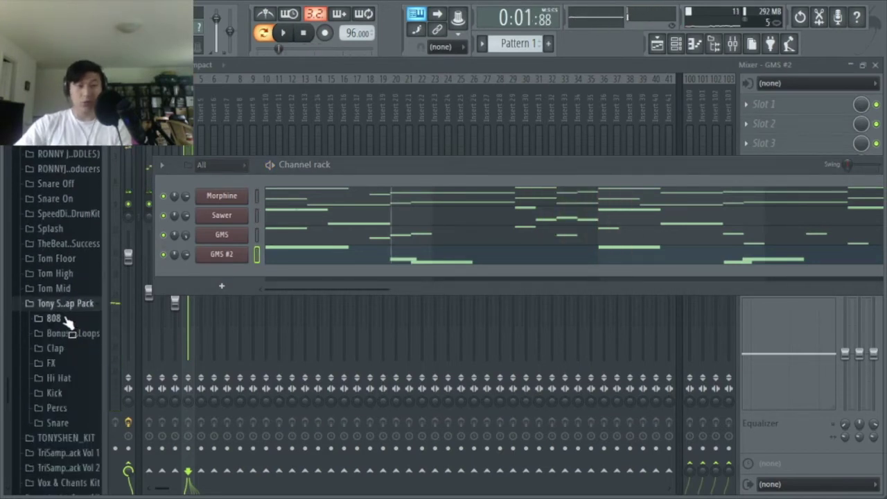
pyautogui.scroll(-3, 67, 318)
pyautogui.click(73, 270)
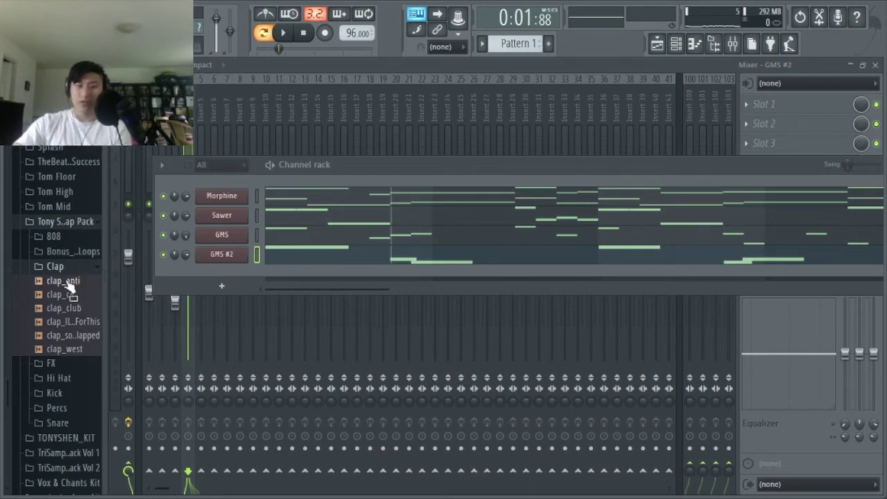
# Audition samples in the Clap folder and load clap_club into the channel rack as a new channel.
pyautogui.click(67, 294)
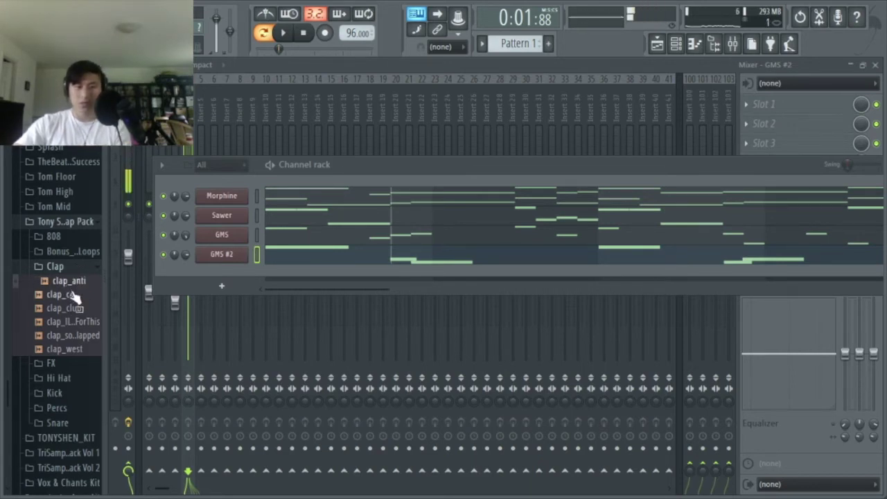
pyautogui.click(79, 308)
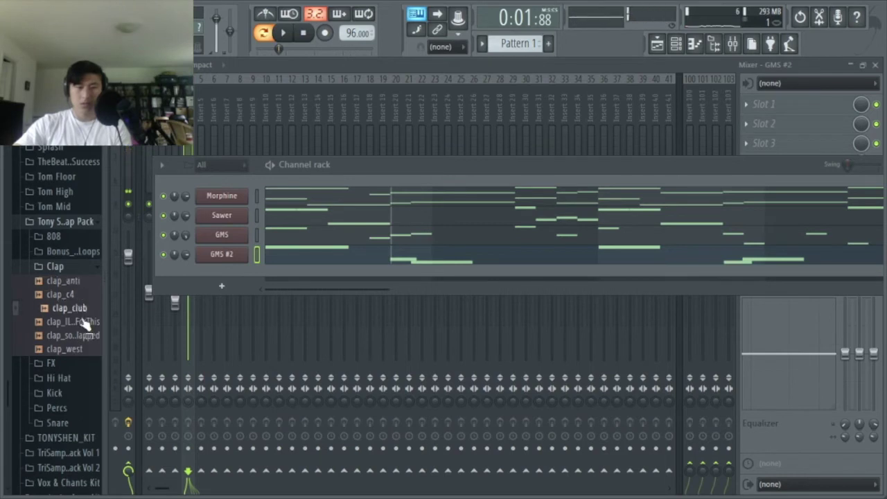
pyautogui.moveTo(219, 275); pyautogui.dragTo(220, 276)
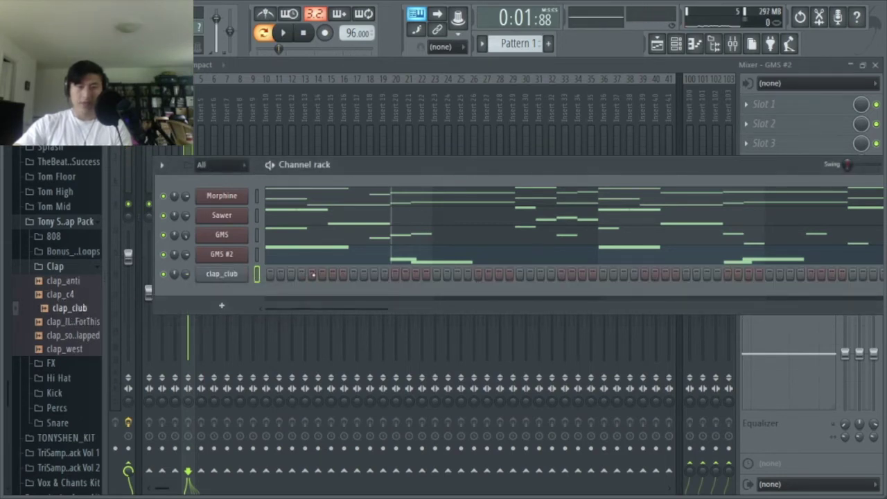
# Play the pattern and place clap_club hits on step 5 and every eighth step after it through step 53.
pyautogui.press('space')
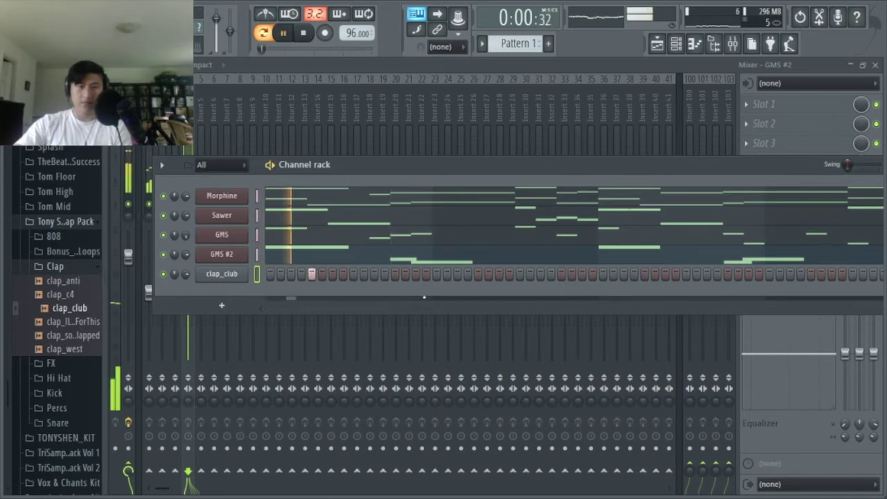
pyautogui.click(396, 274)
pyautogui.click(478, 275)
pyautogui.click(561, 274)
pyautogui.click(645, 274)
pyautogui.click(727, 275)
pyautogui.click(811, 274)
# Finish the clap_club pattern with closely spaced hits on steps 59, 61 and 63, playing it back to check.
pyautogui.moveTo(704, 165); pyautogui.dragTo(587, 159)
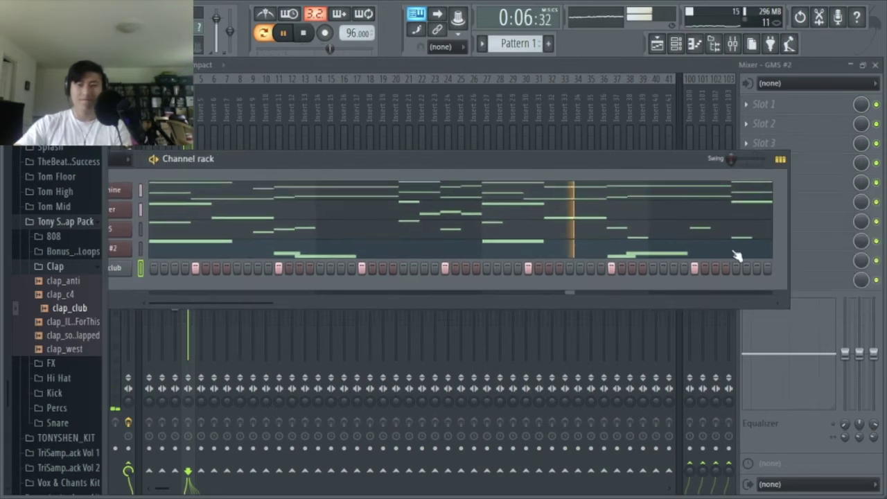
pyautogui.moveTo(393, 303); pyautogui.dragTo(833, 305)
pyautogui.press('space')
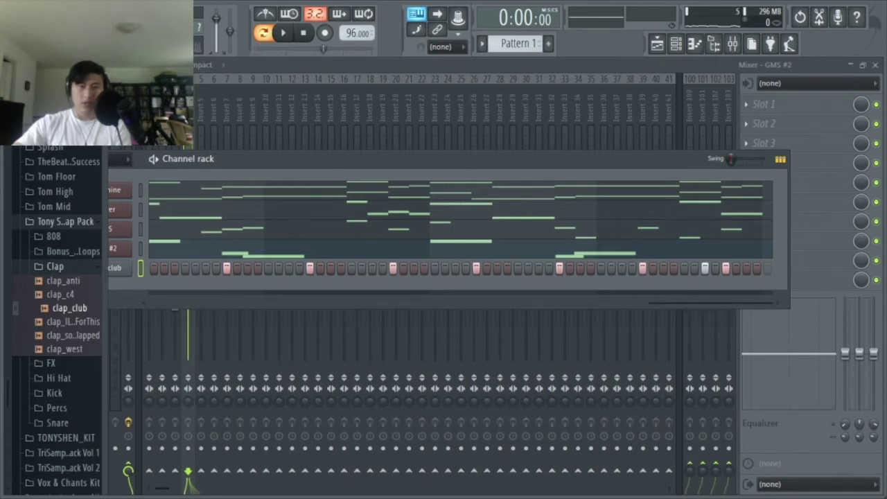
pyautogui.press('space')
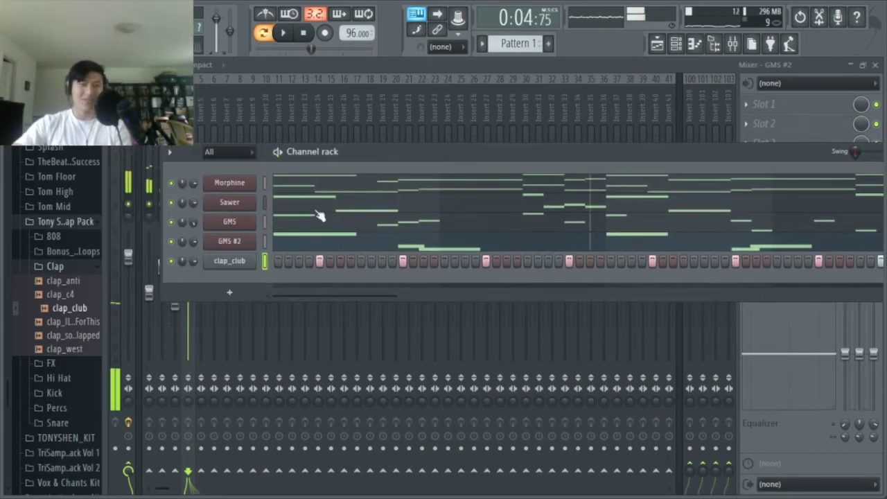
# Load hat_focus from the closed Hi Hat folder as a new channel and place hits on steps 1, 3, 7, 8, 9 and 11.
pyautogui.click(74, 268)
pyautogui.click(82, 296)
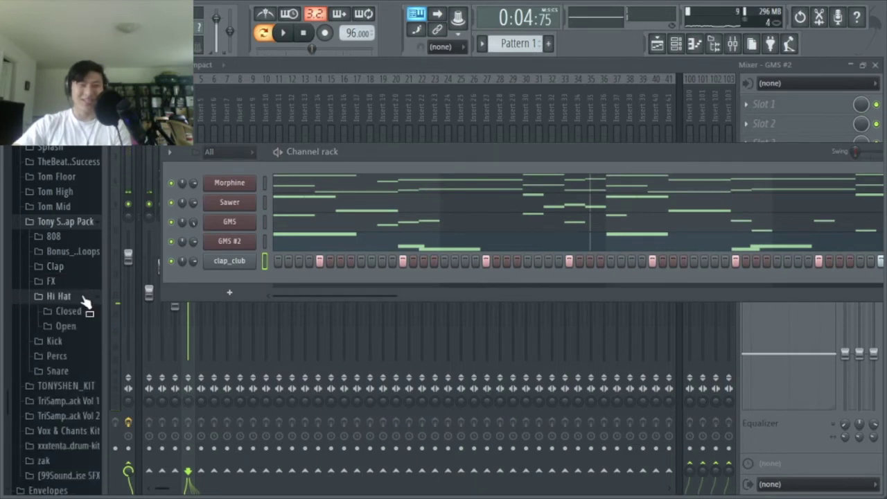
pyautogui.click(68, 311)
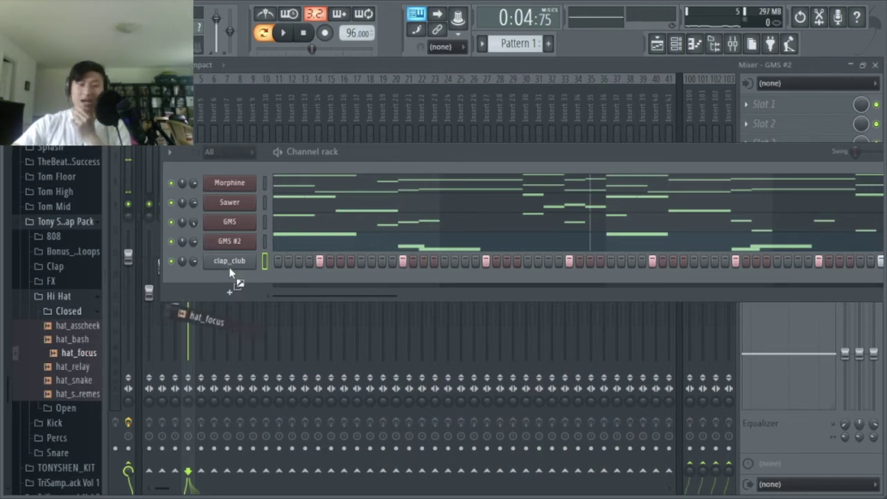
pyautogui.moveTo(223, 277); pyautogui.dragTo(224, 279)
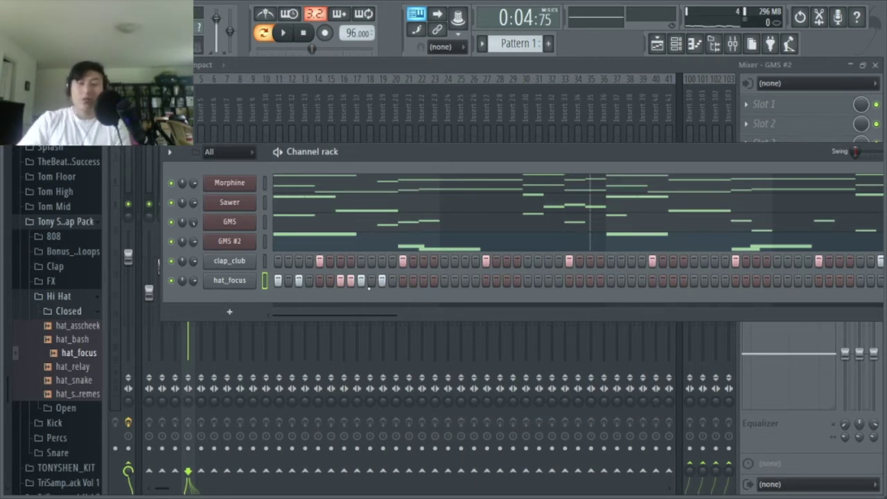
pyautogui.press('space')
pyautogui.press('space')
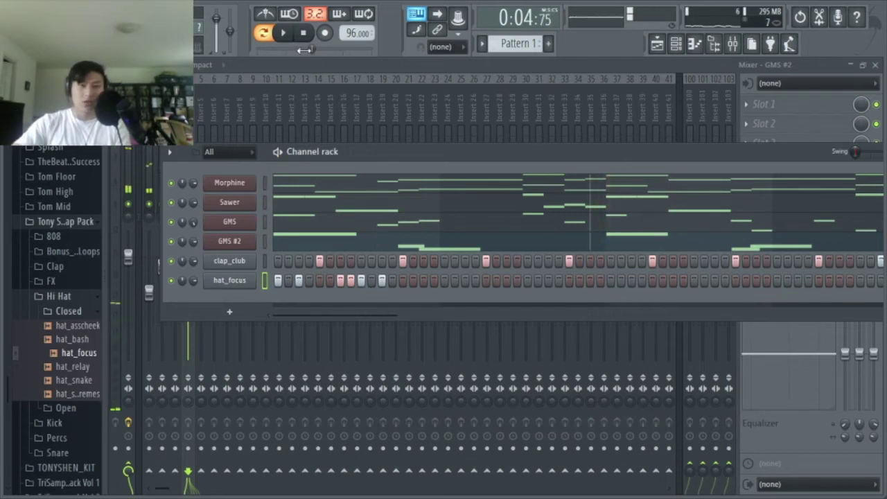
# While the pattern plays, add hat_focus hits on steps 25, 27, 33, 35, 39, 40, 41 and 43.
pyautogui.press('space')
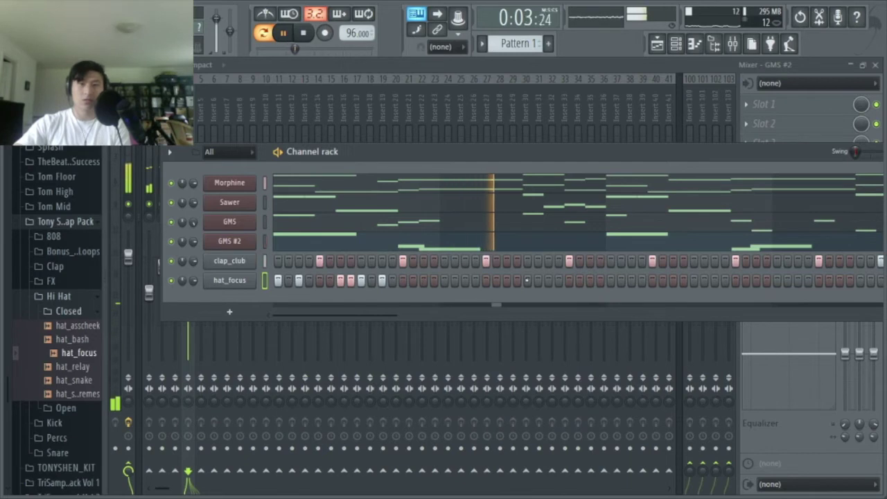
pyautogui.click(548, 280)
pyautogui.click(610, 280)
pyautogui.click(631, 280)
pyautogui.press('space')
pyautogui.press('space')
pyautogui.click(673, 280)
pyautogui.click(683, 280)
pyautogui.click(694, 280)
pyautogui.click(715, 280)
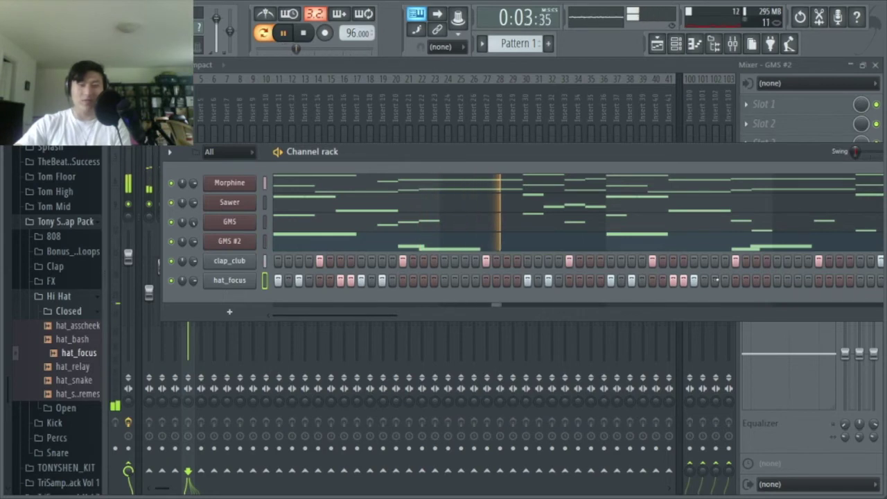
# Complete the hat_focus pattern with hits on steps 47, 49, 55 and 59.
pyautogui.click(756, 280)
pyautogui.click(776, 280)
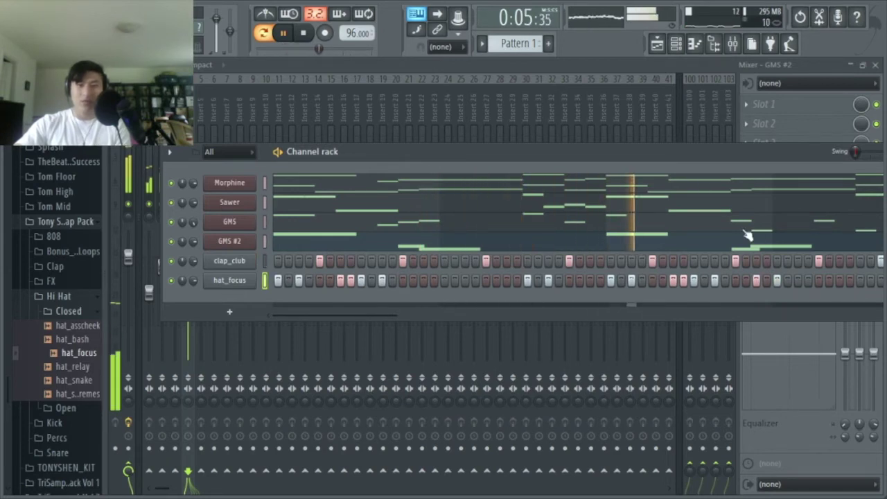
pyautogui.moveTo(686, 148); pyautogui.dragTo(590, 155)
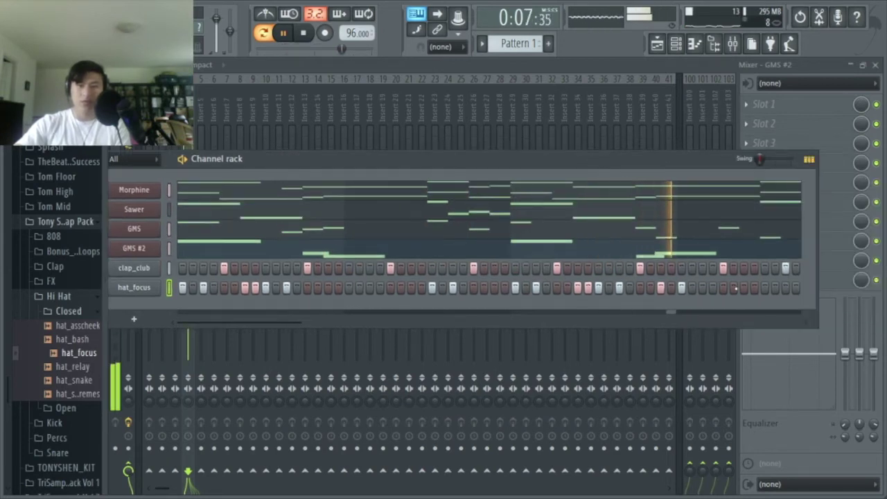
pyautogui.click(744, 287)
pyautogui.click(785, 287)
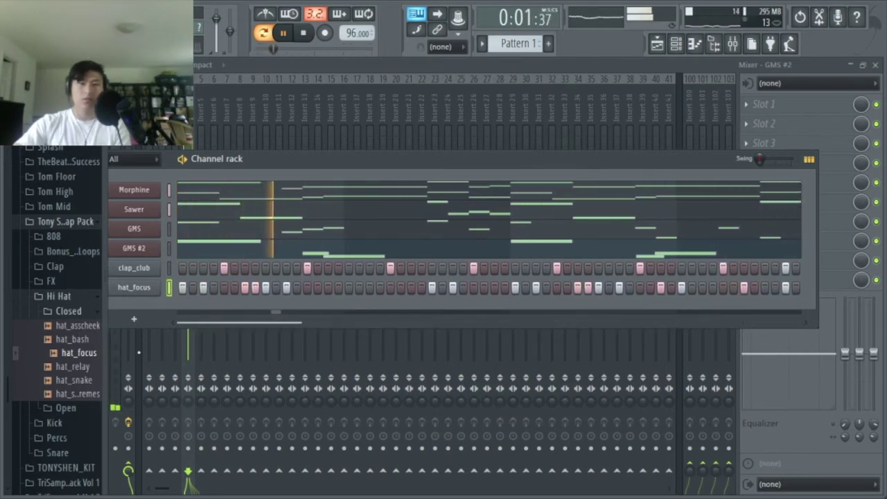
# Stop playback and load OpenHat_Percocet from the open Hi Hat folder as a new channel below hat_focus.
pyautogui.moveTo(272, 161); pyautogui.dragTo(384, 145)
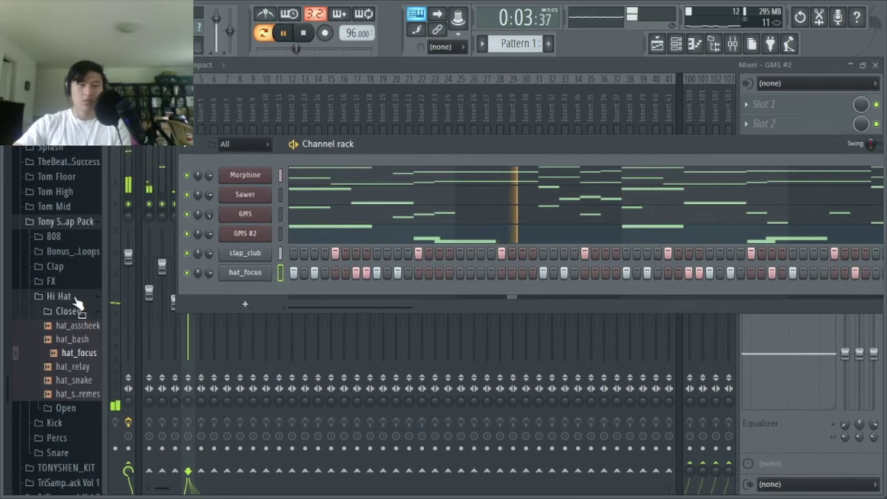
pyautogui.click(76, 298)
pyautogui.click(79, 300)
pyautogui.click(82, 312)
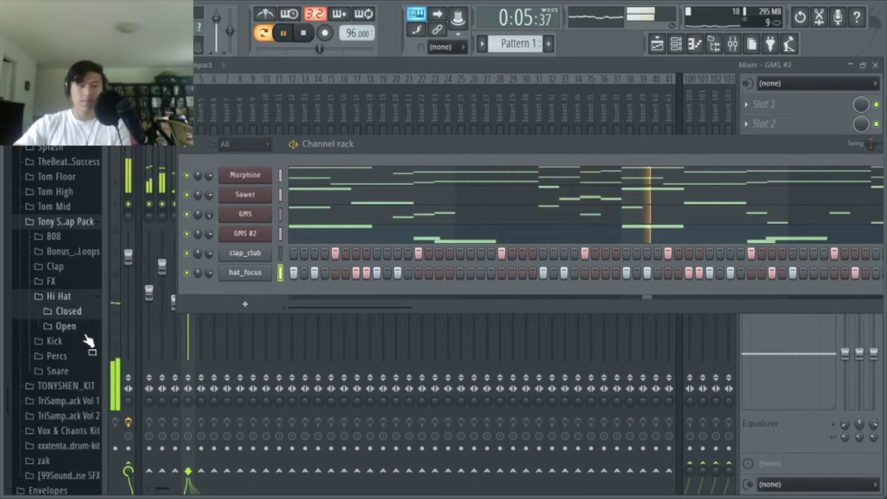
pyautogui.click(82, 327)
pyautogui.press('space')
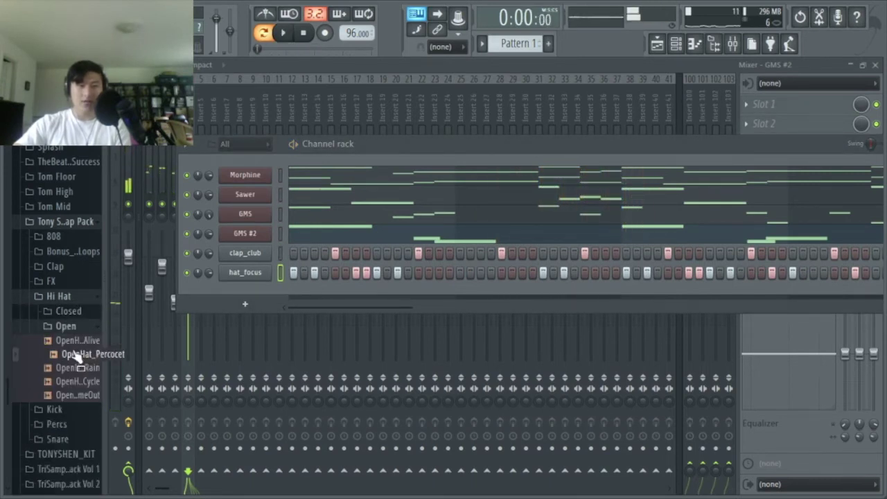
pyautogui.moveTo(379, 277); pyautogui.dragTo(277, 294)
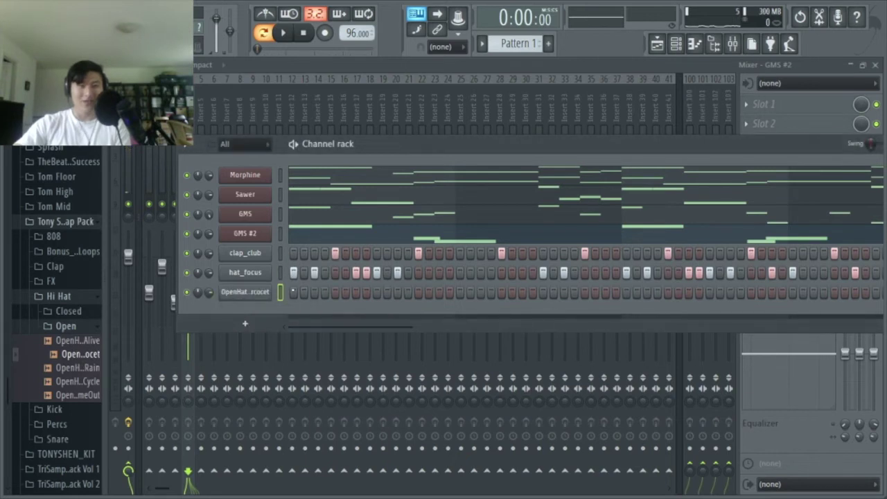
# Place OpenHat_Percocet hits on steps 1, 4, 7, 25, 29, 33, 36 and 39, playing the pattern to check.
pyautogui.click(354, 292)
pyautogui.press('space')
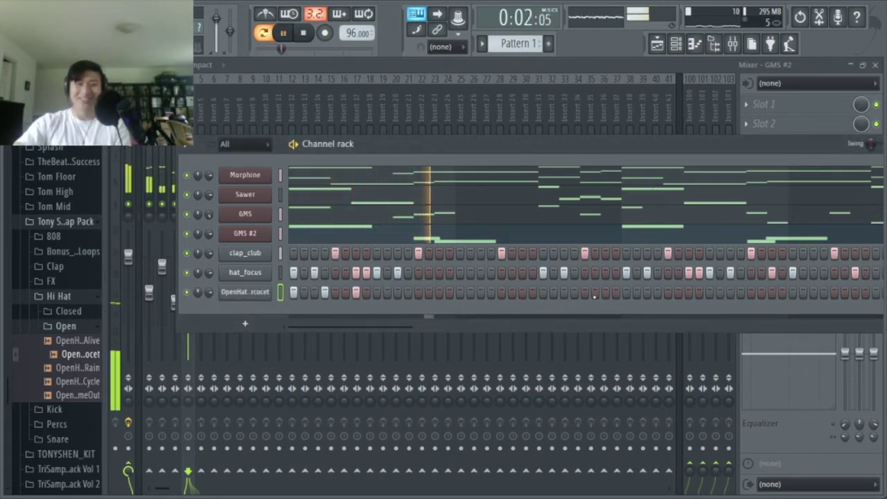
pyautogui.click(543, 292)
pyautogui.click(585, 292)
pyautogui.click(627, 291)
pyautogui.press('space')
pyautogui.click(657, 291)
pyautogui.press('space')
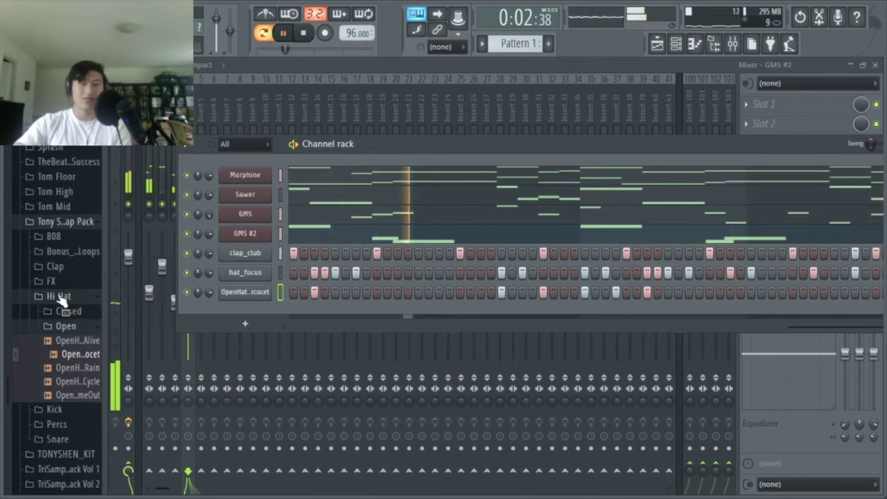
# Stop playback, load kick_destructions from the Kick folder as a new channel and place a hit on step 1.
pyautogui.press('space')
pyautogui.click(54, 408)
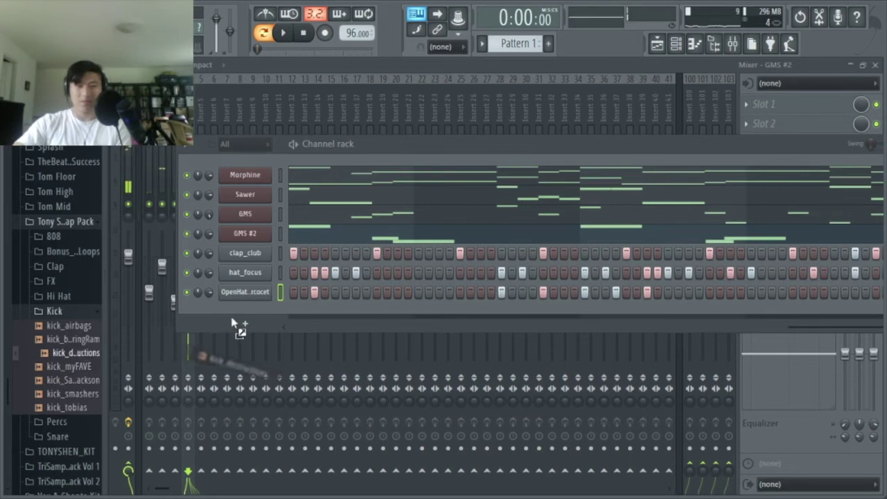
pyautogui.moveTo(244, 310); pyautogui.dragTo(244, 312)
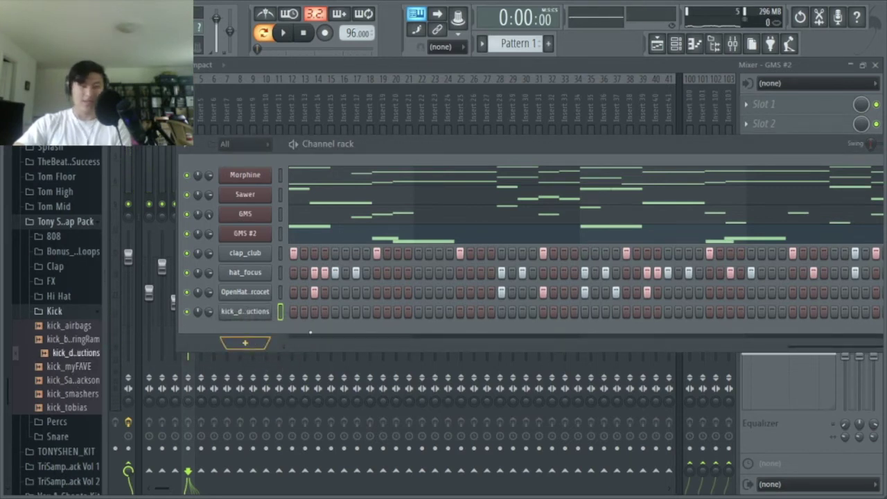
pyautogui.moveTo(840, 346); pyautogui.dragTo(310, 354)
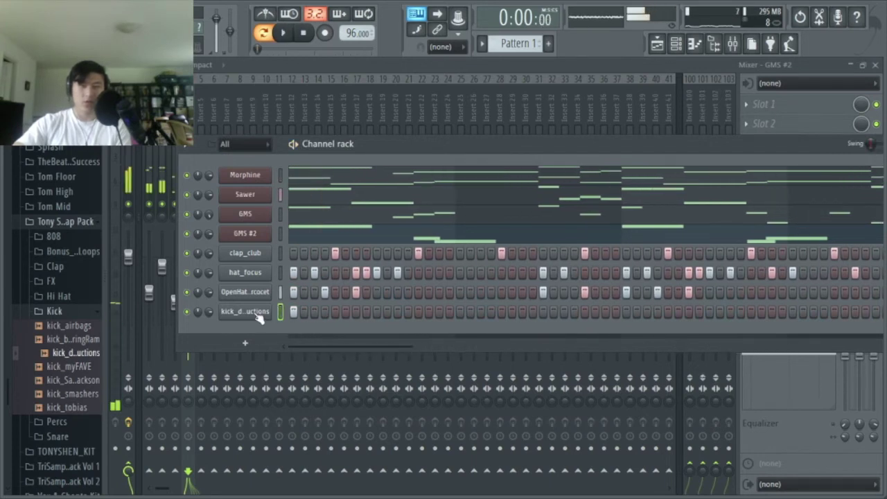
# Turn on Normalize for the kick_destructions sample and close its channel settings.
pyautogui.click(253, 312)
pyautogui.click(327, 278)
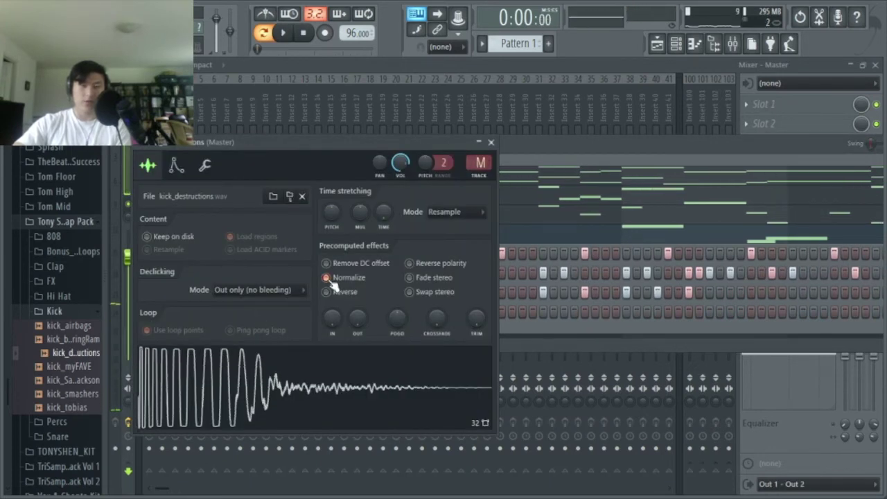
pyautogui.click(491, 143)
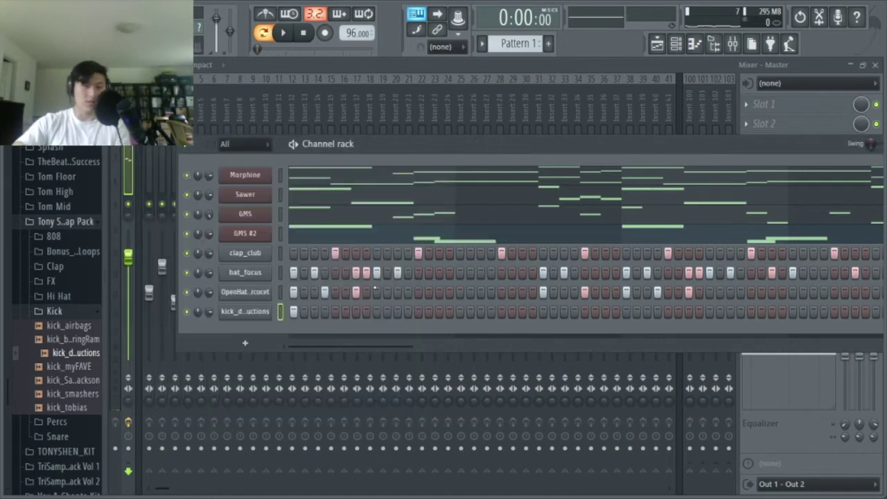
# Place kick_destructions hits on steps 11, 25, 29, 33 and 36 with the pattern playing.
pyautogui.click(397, 311)
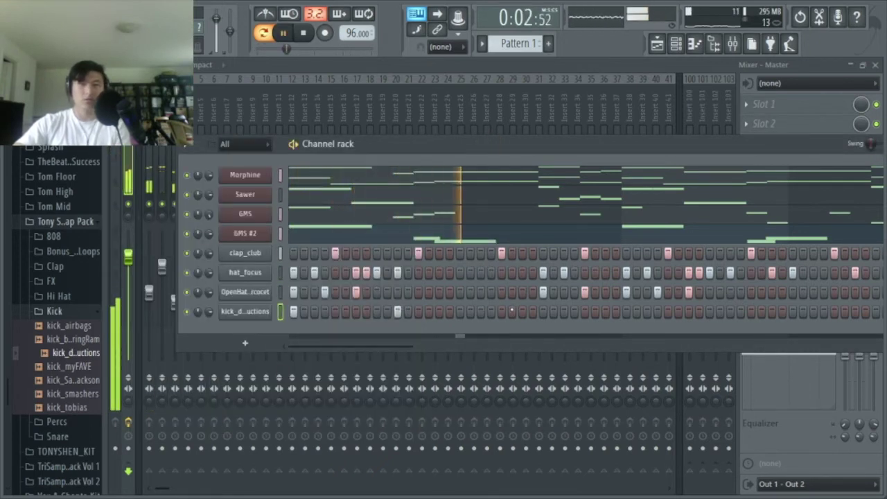
pyautogui.click(543, 311)
pyautogui.click(584, 311)
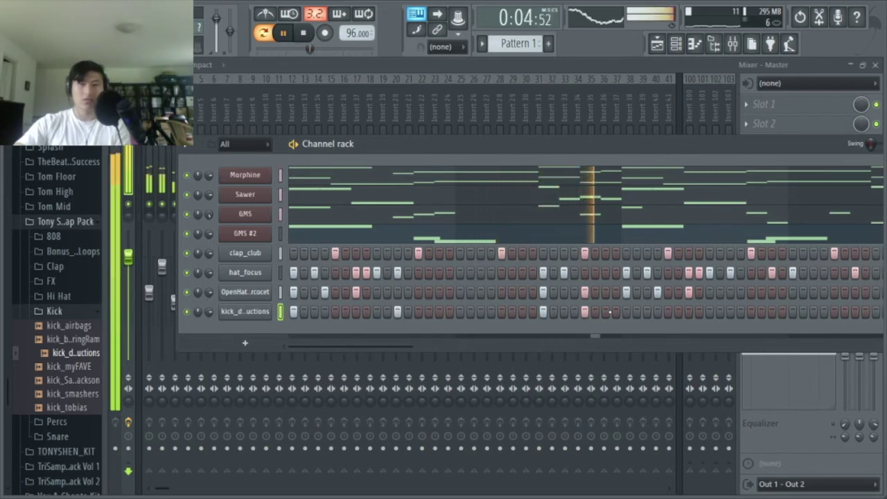
pyautogui.click(627, 312)
pyautogui.click(656, 312)
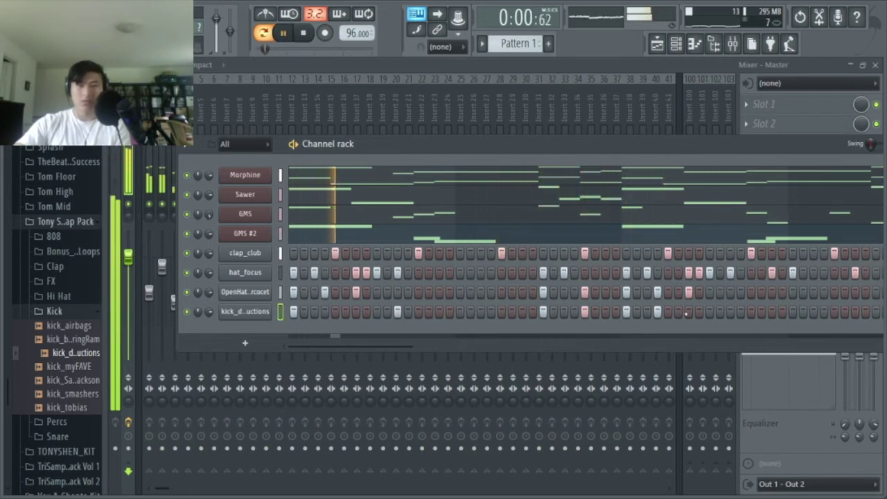
# Complete the kick pattern with hits on steps 43, 57 and 61 while the pattern plays.
pyautogui.moveTo(407, 346); pyautogui.dragTo(657, 346)
pyautogui.press('space')
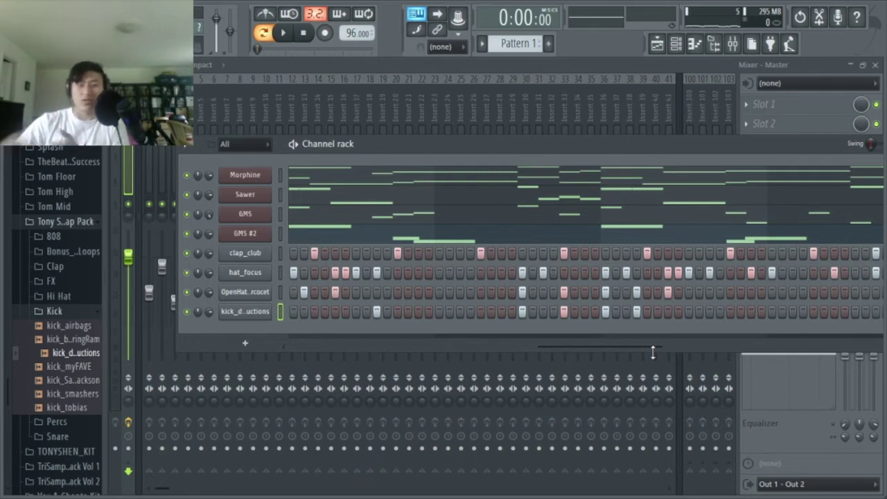
pyautogui.press('space')
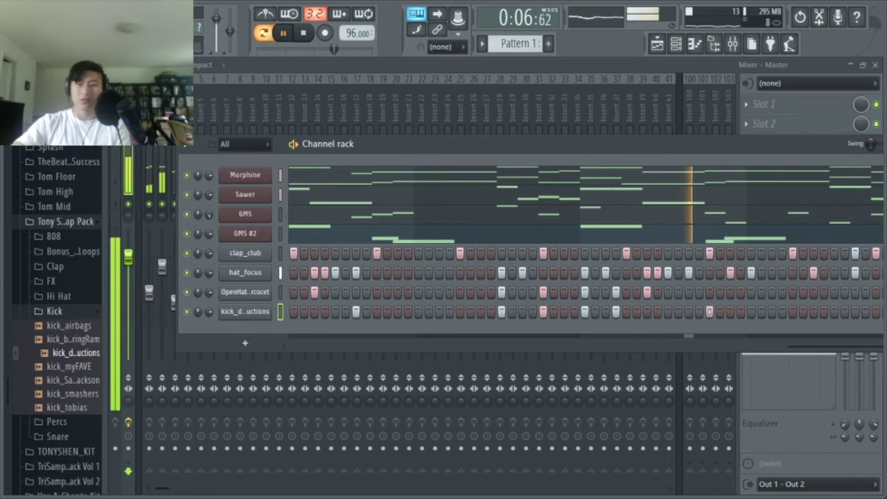
pyautogui.press('space')
pyautogui.press('space')
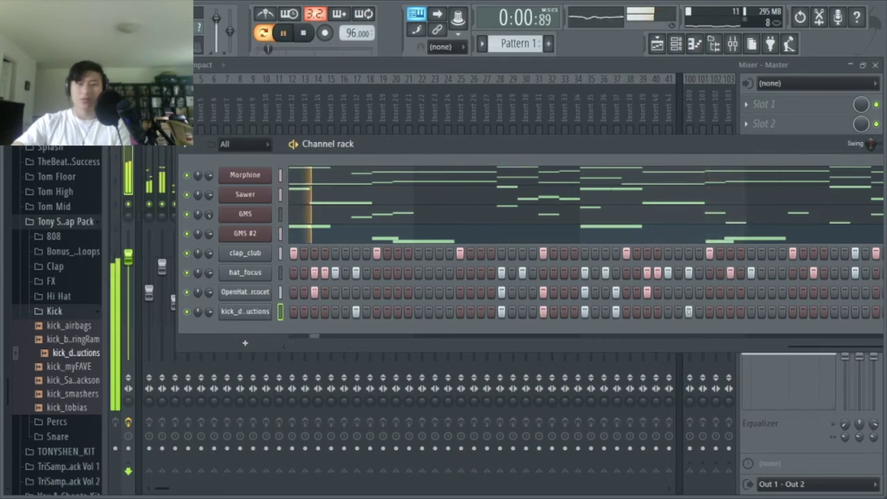
pyautogui.moveTo(589, 144); pyautogui.dragTo(446, 149)
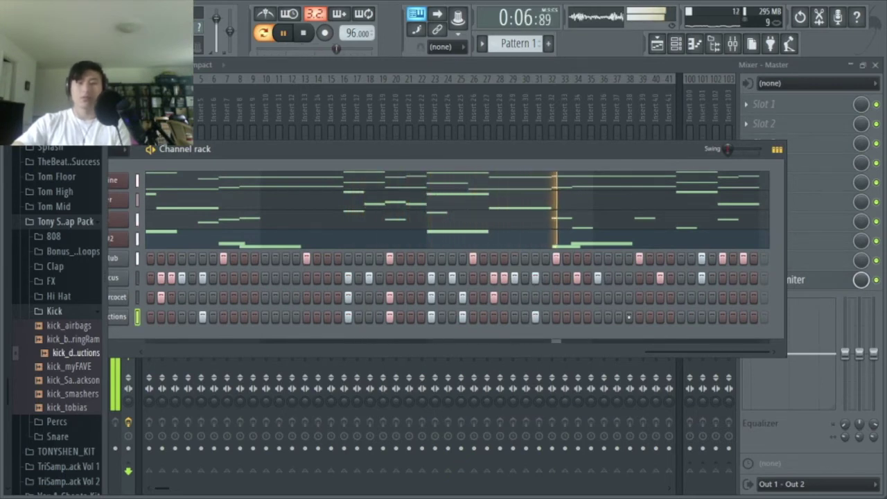
pyautogui.click(681, 316)
pyautogui.click(722, 317)
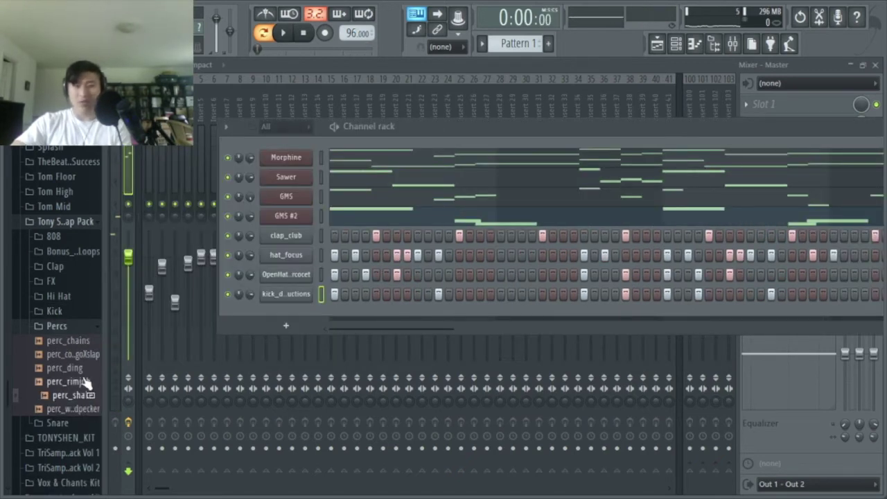
# Load perc_ding from the Percs folder as a new channel and place hits on steps 3, 35 and 51 with the pattern playing.
pyautogui.moveTo(88, 377); pyautogui.dragTo(288, 307)
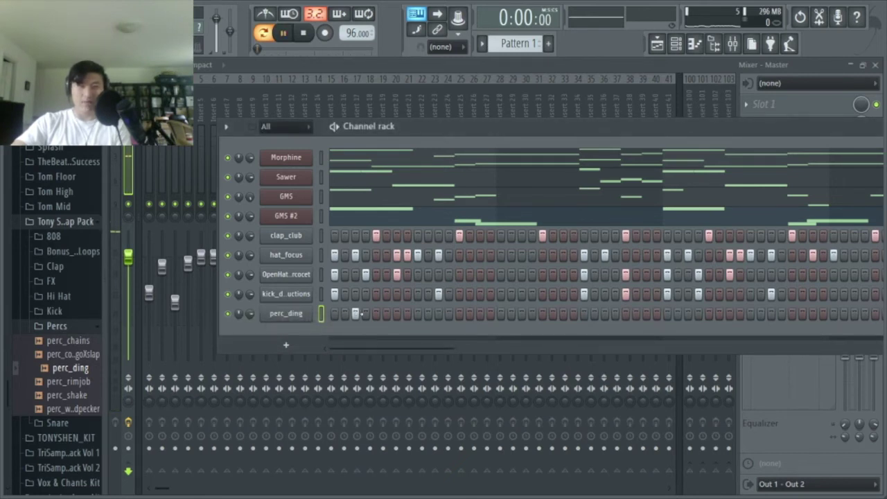
pyautogui.press('space')
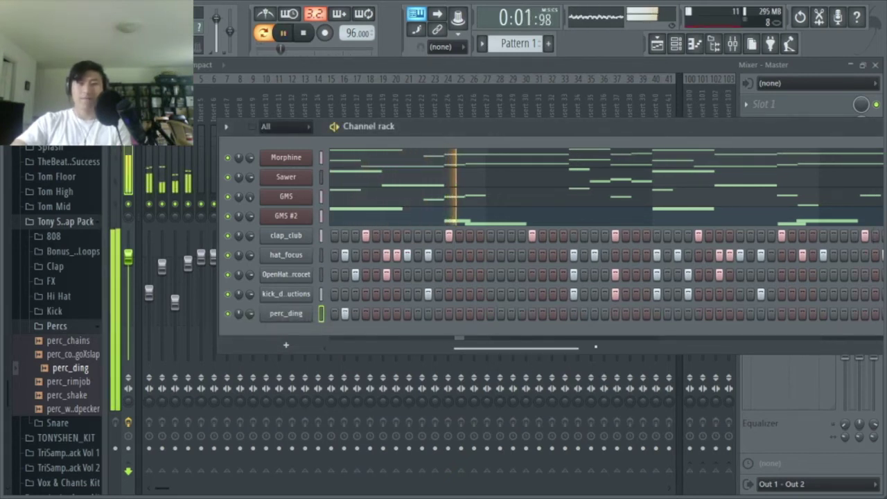
pyautogui.click(645, 314)
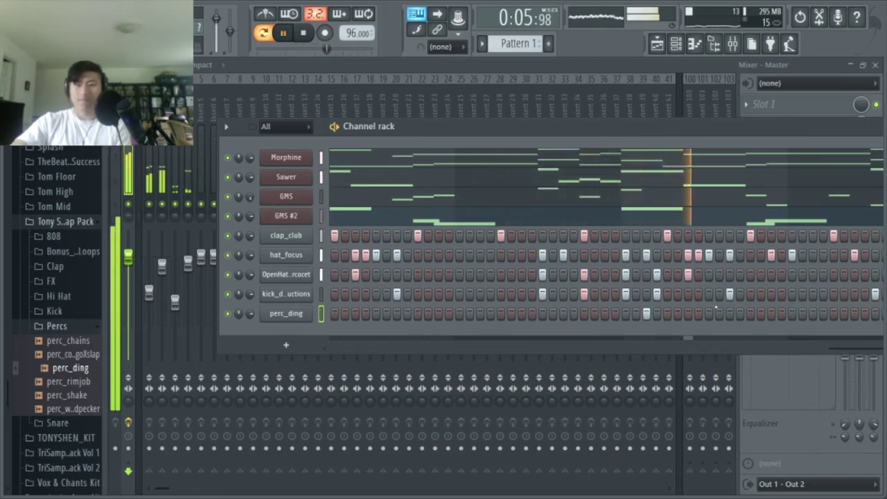
pyautogui.click(813, 313)
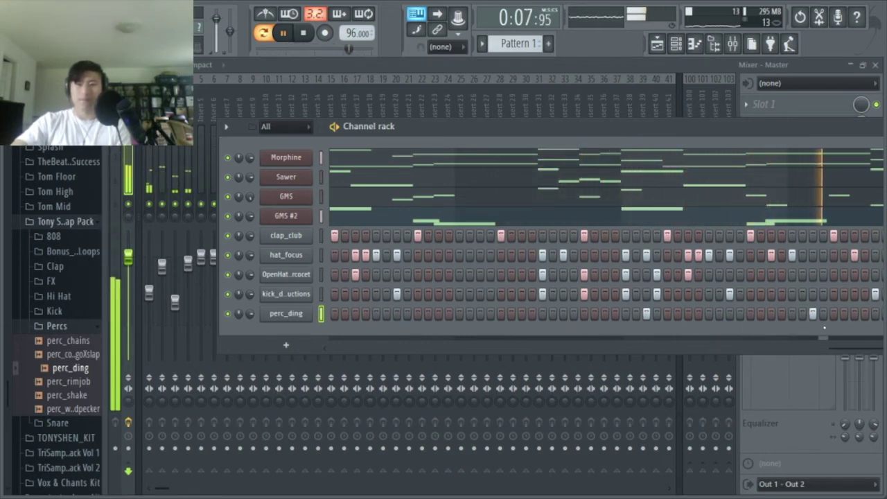
# Stop playback and link the channels from clap_club through perc_ding to mixer inserts 6 to 10.
pyautogui.moveTo(680, 127); pyautogui.dragTo(541, 138)
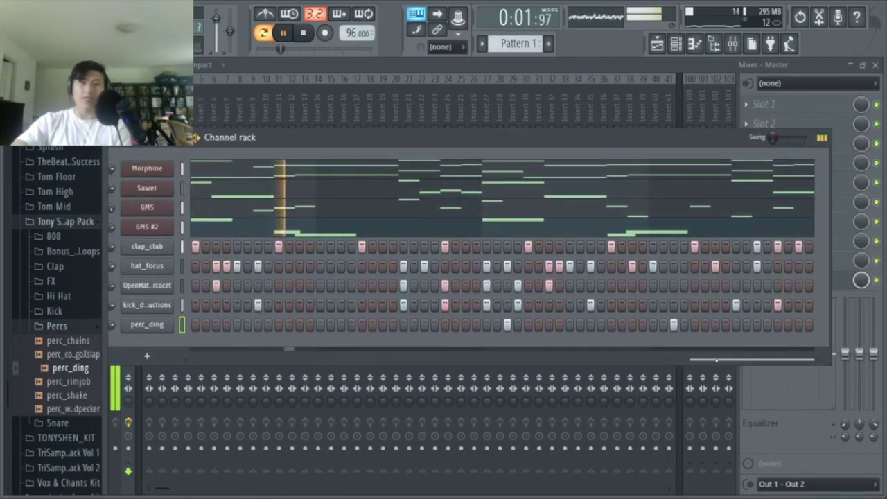
pyautogui.press('space')
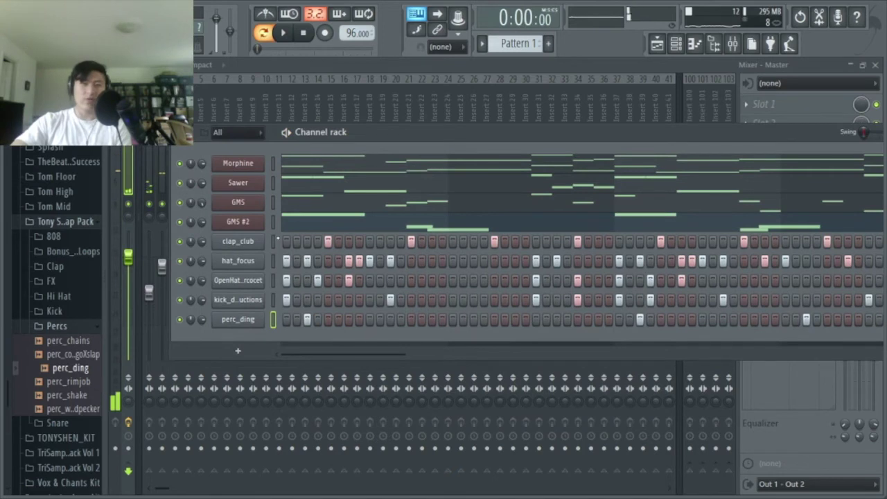
pyautogui.click(201, 111)
pyautogui.click(216, 119)
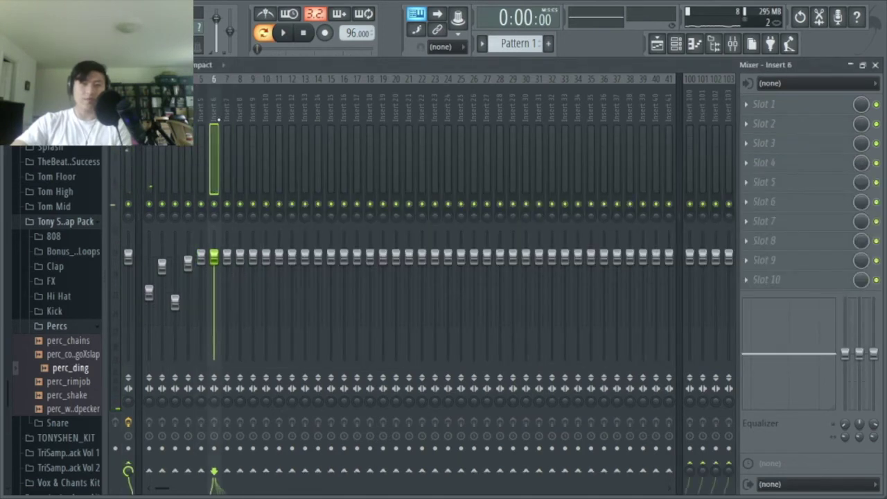
pyautogui.hotkey('ctrl', 'l')
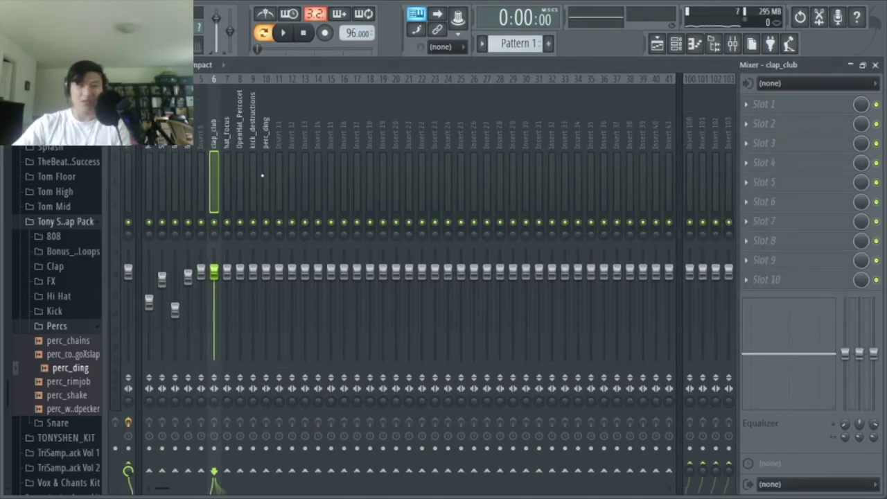
# Lower the mixer faders of kick_destructions and perc_ding while the pattern plays.
pyautogui.click(255, 165)
pyautogui.press('space')
pyautogui.moveTo(257, 271); pyautogui.dragTo(255, 292)
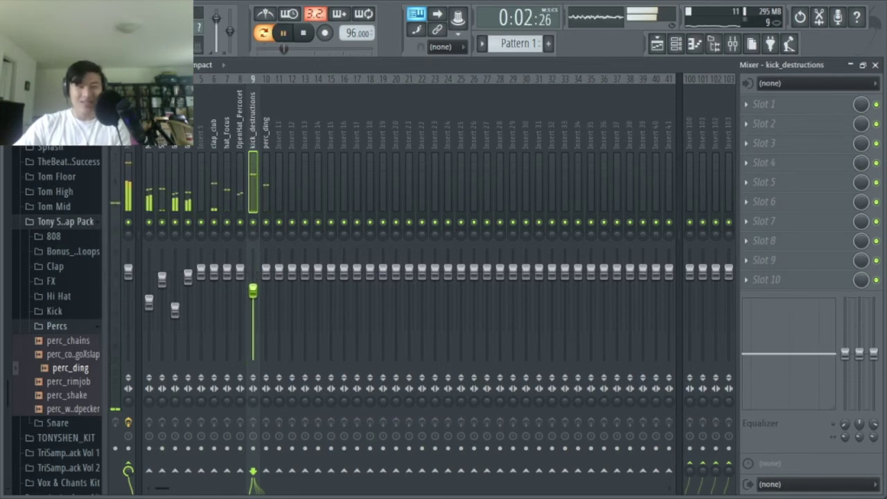
pyautogui.moveTo(269, 275); pyautogui.dragTo(270, 289)
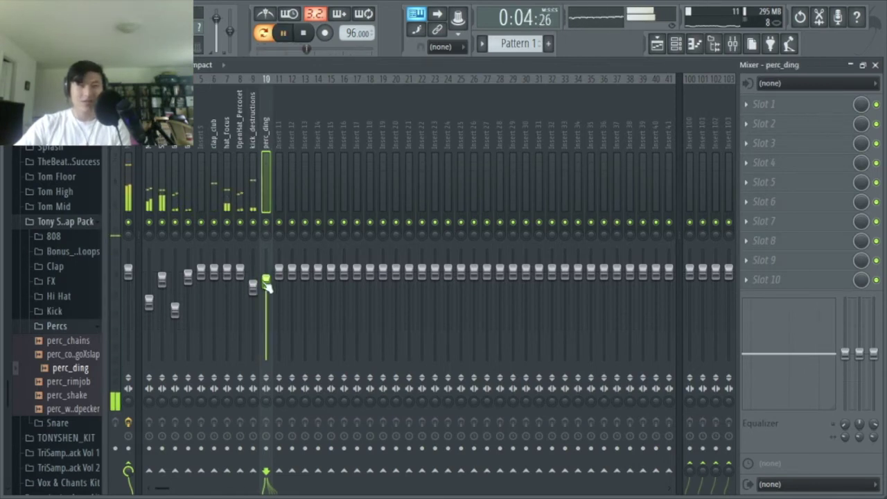
# Raise the clap_club mixer fader and slightly lower the hat_focus and OpenHat_Percocet faders.
pyautogui.click(215, 186)
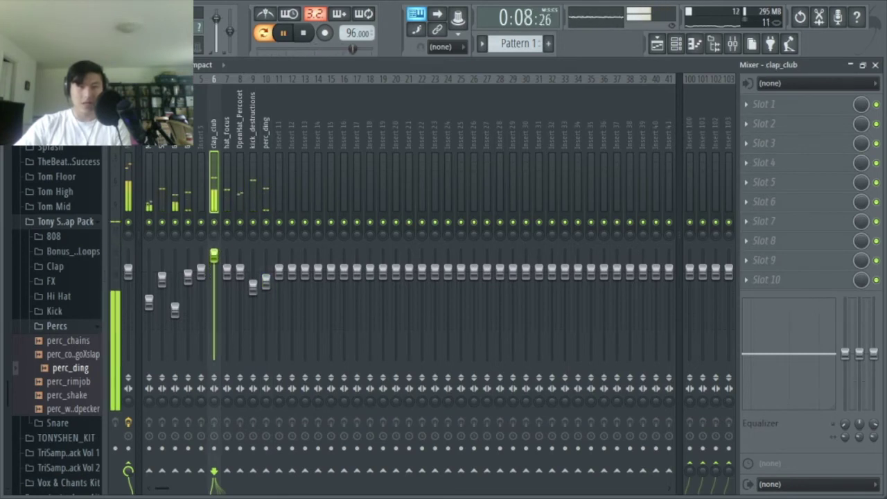
pyautogui.moveTo(231, 275); pyautogui.dragTo(233, 281)
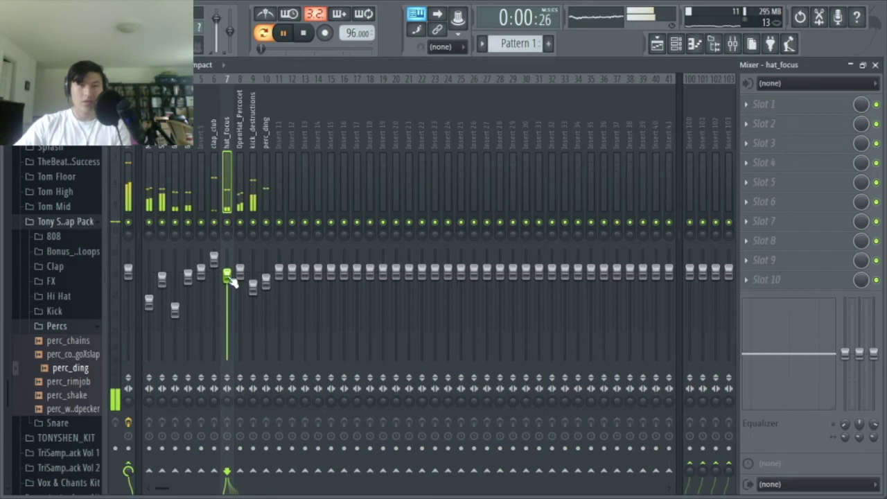
pyautogui.click(240, 272)
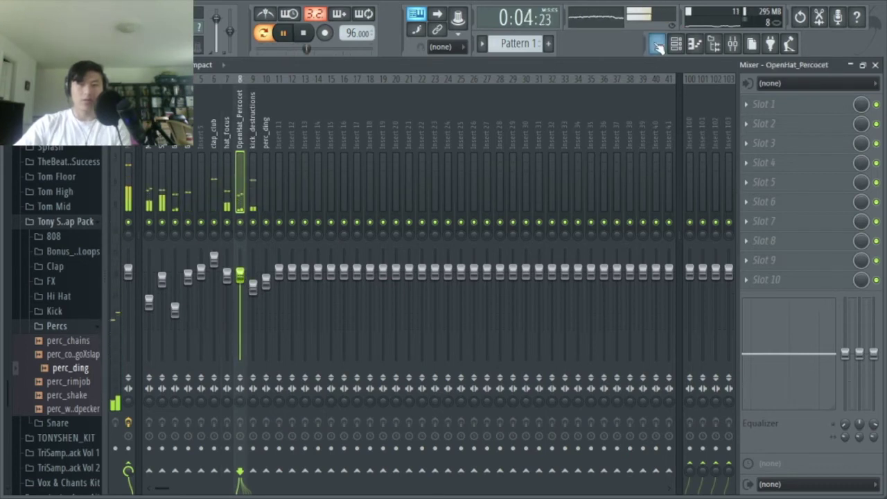
# Place Pattern 1 at bar 1 on the first playlist track and split it by channel.
pyautogui.click(657, 45)
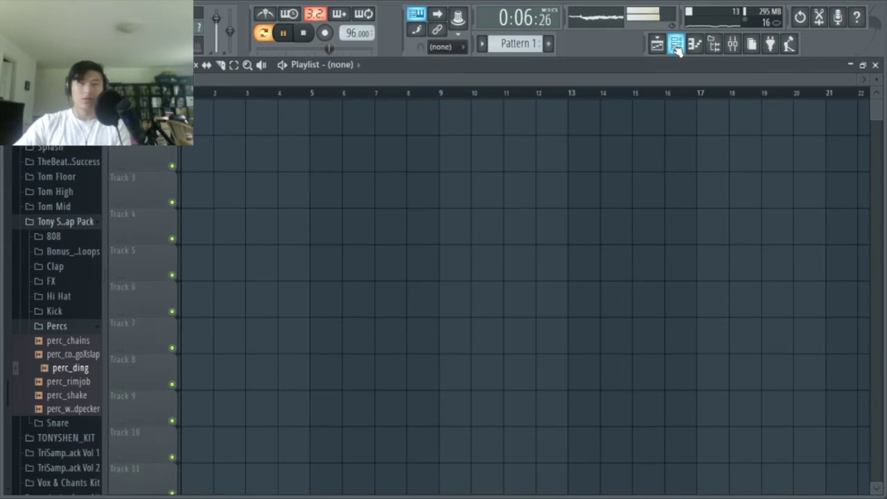
pyautogui.click(730, 44)
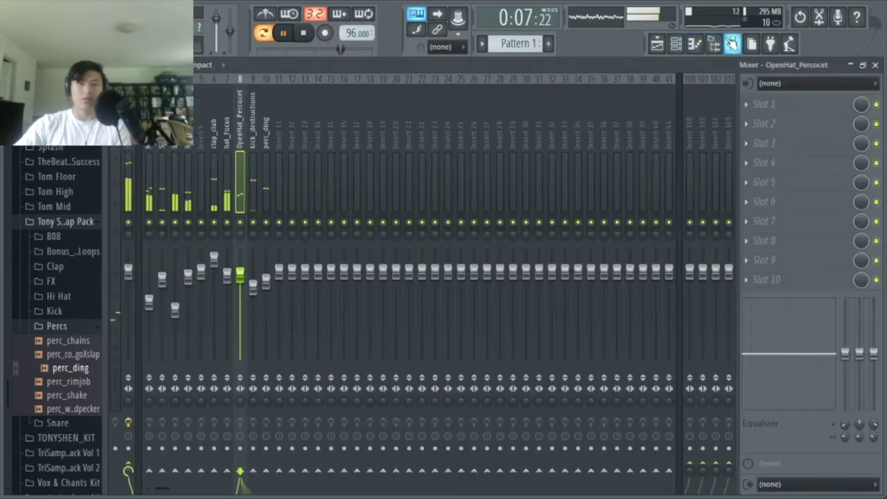
pyautogui.click(660, 44)
pyautogui.scroll(2, 470, 132)
pyautogui.click(204, 108)
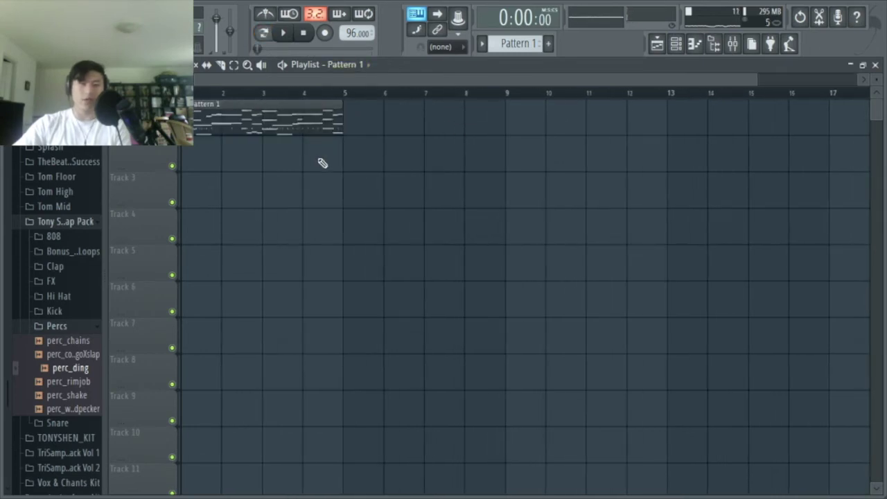
pyautogui.scroll(-1, 392, 111)
pyautogui.click(520, 44)
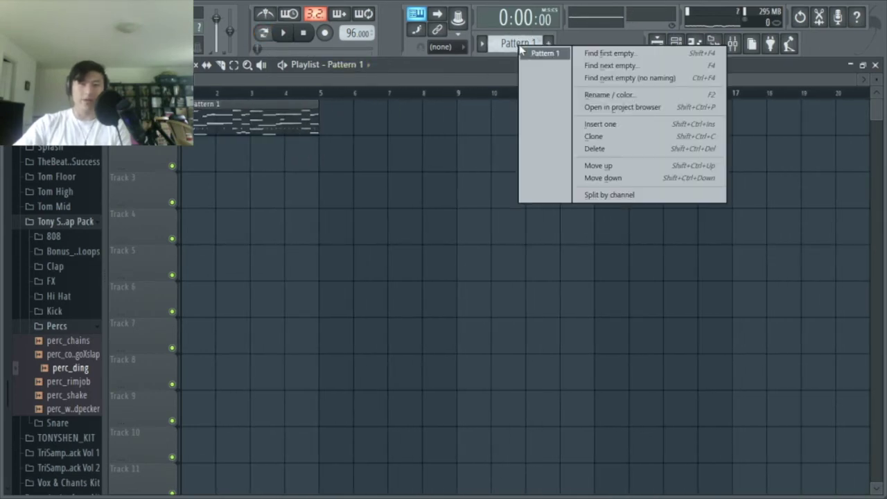
pyautogui.click(618, 198)
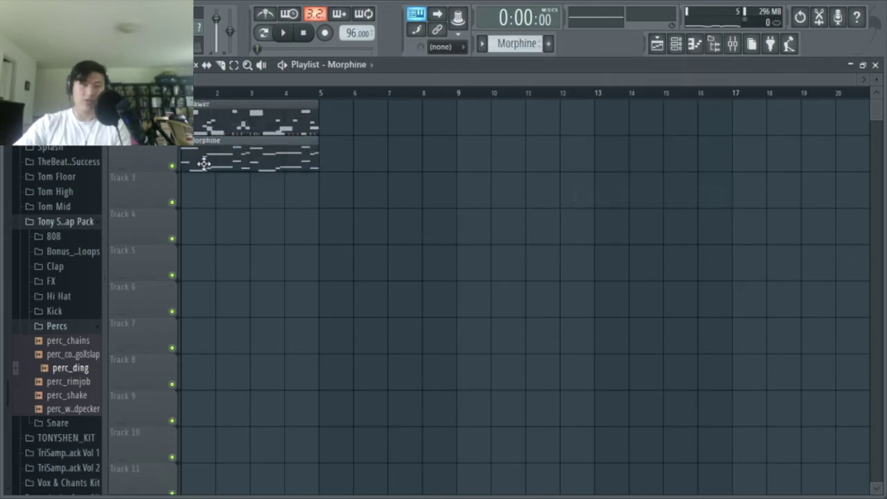
# Spread the split clips one per playlist track, from Morphine on track 1 down to perc_ding on track 9.
pyautogui.moveTo(230, 121); pyautogui.dragTo(222, 212)
pyautogui.moveTo(240, 116); pyautogui.dragTo(233, 249)
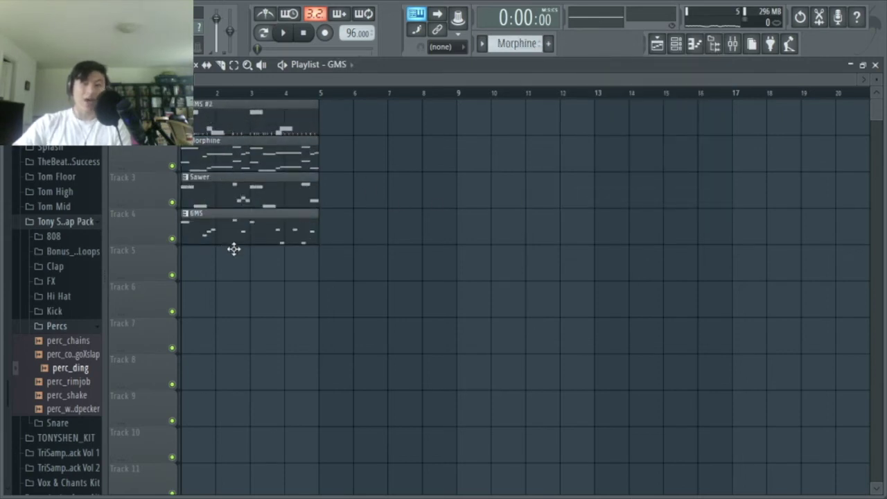
pyautogui.moveTo(221, 120); pyautogui.dragTo(204, 297)
pyautogui.moveTo(228, 127); pyautogui.dragTo(212, 330)
pyautogui.moveTo(222, 393); pyautogui.dragTo(272, 365)
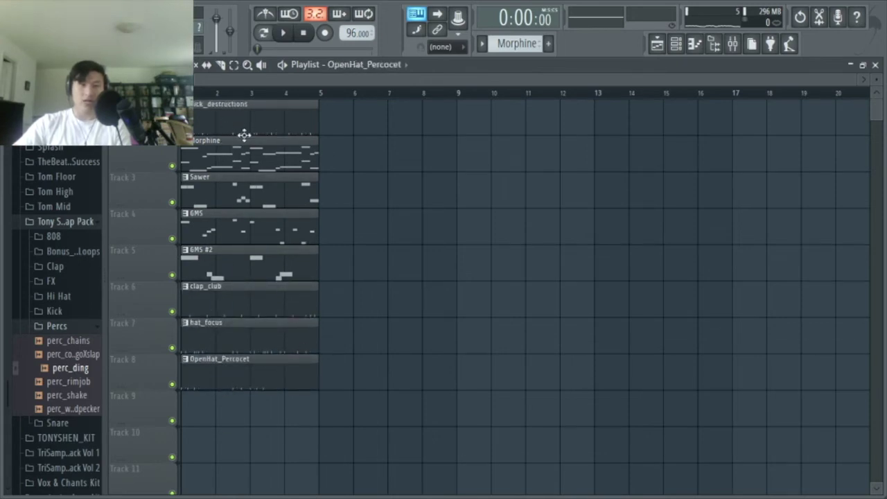
pyautogui.click(227, 402)
pyautogui.moveTo(238, 127); pyautogui.dragTo(235, 487)
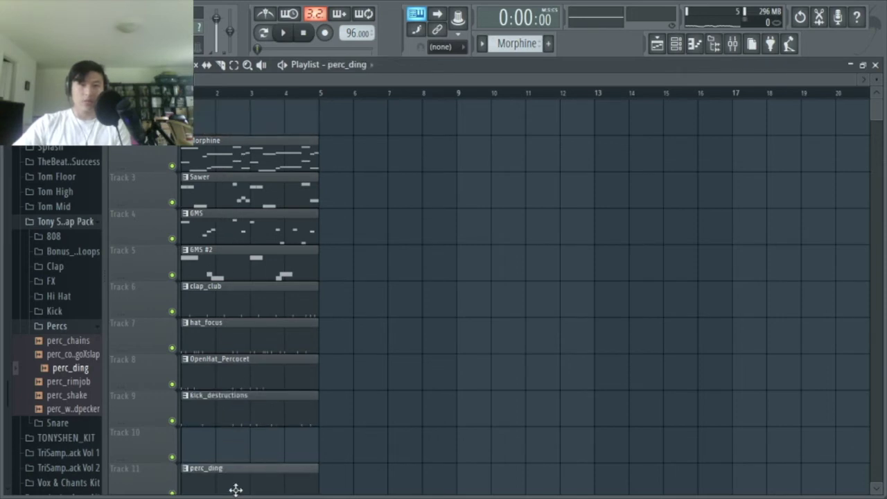
pyautogui.moveTo(389, 447); pyautogui.dragTo(183, 156)
pyautogui.moveTo(229, 225); pyautogui.dragTo(229, 188)
# Move the Sawer through perc_ding clips to bar 5, copy the Morphine clip there and play the song.
pyautogui.keyDown('ctrl'); pyautogui.click(424, 307); pyautogui.keyUp('ctrl')
pyautogui.moveTo(407, 423); pyautogui.dragTo(154, 167)
pyautogui.moveTo(215, 160); pyautogui.dragTo(358, 161)
pyautogui.moveTo(368, 124); pyautogui.dragTo(281, 122)
pyautogui.moveTo(274, 118); pyautogui.dragTo(400, 115)
pyautogui.press('space')
pyautogui.scroll(-1, 259, 249)
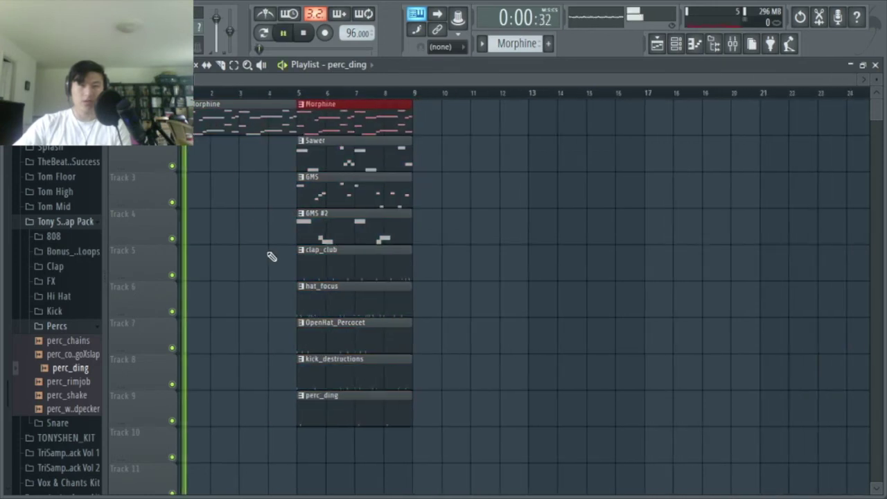
# Move the GMS through perc_ding clips to bar 9 and stop playback.
pyautogui.moveTo(419, 437); pyautogui.dragTo(334, 177)
pyautogui.moveTo(349, 198); pyautogui.dragTo(465, 200)
pyautogui.press('space')
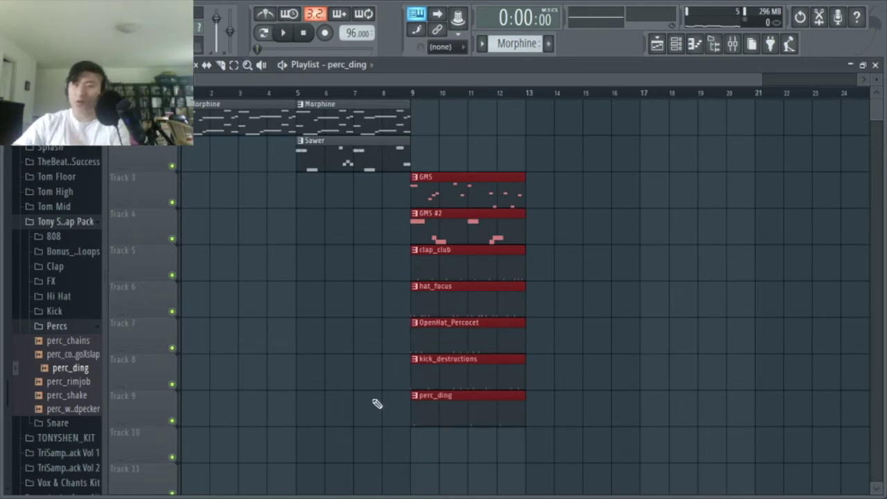
# Copy the Morphine and Sawer clips from bar 5 to bar 9 and play the song from bar 5.
pyautogui.moveTo(412, 166); pyautogui.dragTo(324, 119)
pyautogui.moveTo(325, 122); pyautogui.dragTo(439, 126)
pyautogui.click(299, 94)
pyautogui.press('space')
pyautogui.scroll(-1, 301, 224)
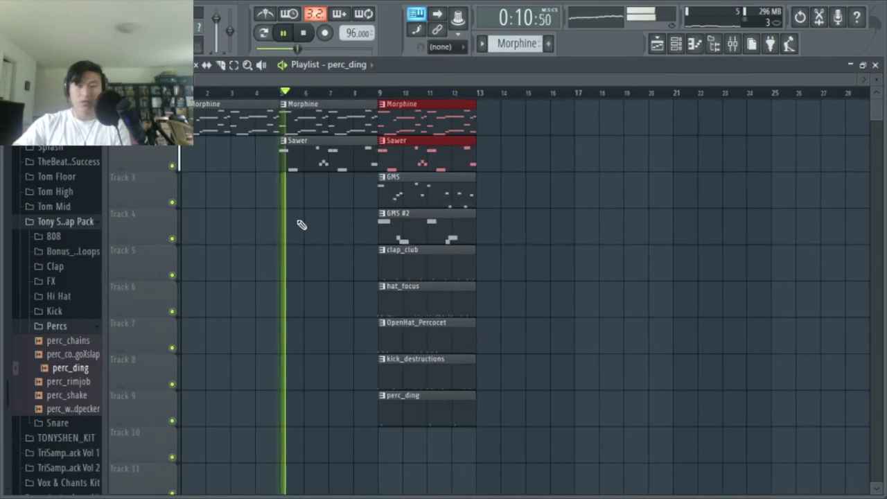
# Move the GMS through perc_ding clips to bar 13 and duplicate the Morphine and Sawer clips to bars 13 and 17.
pyautogui.click(250, 104)
pyautogui.moveTo(483, 420); pyautogui.dragTo(513, 211)
pyautogui.moveTo(451, 182); pyautogui.dragTo(307, 119)
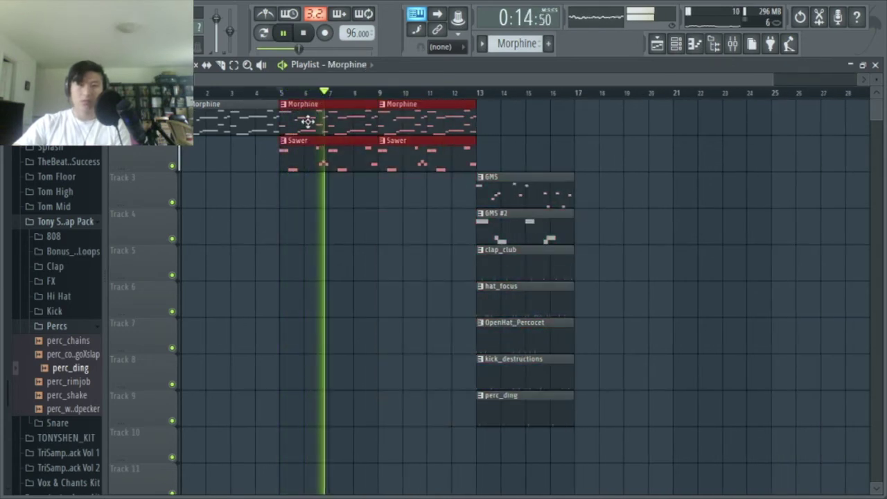
pyautogui.hotkey('ctrl', 'b')
# Move the GMS and GMS #2 clips to bar 21 and the kick_destructions clip to bar 17.
pyautogui.moveTo(469, 174); pyautogui.dragTo(578, 239)
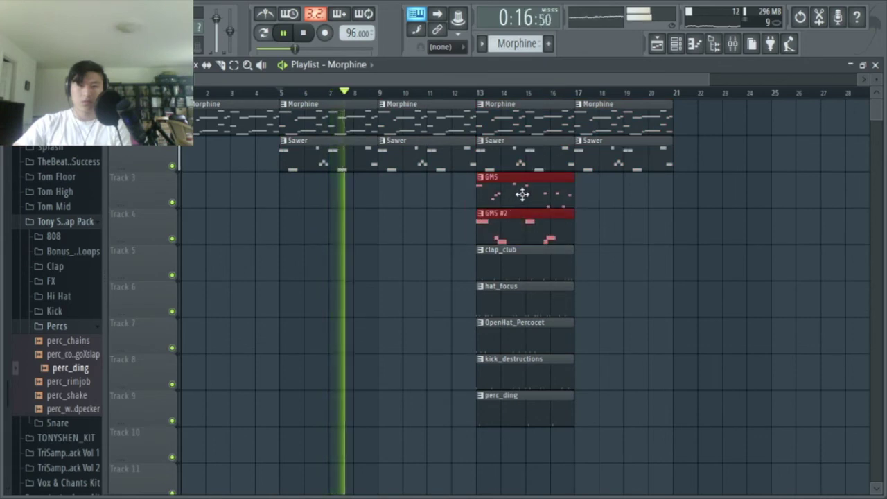
pyautogui.moveTo(527, 196); pyautogui.dragTo(721, 203)
pyautogui.click(626, 386)
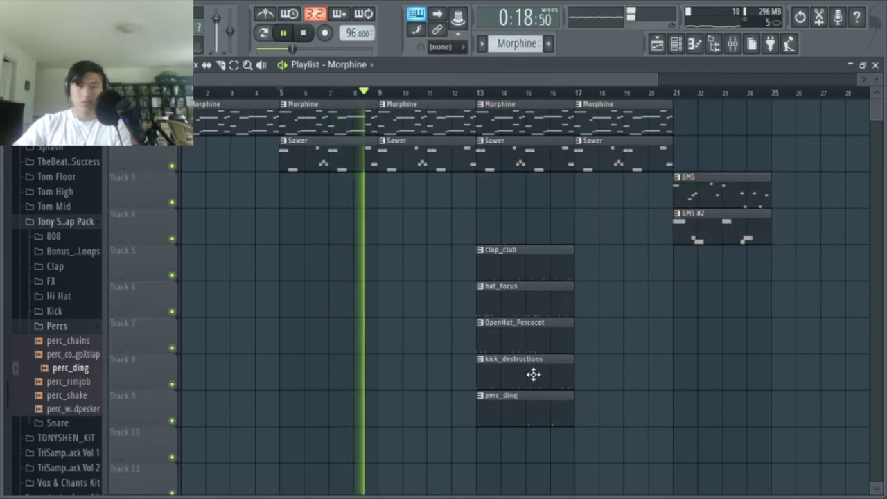
pyautogui.moveTo(531, 372); pyautogui.dragTo(630, 359)
# Copy the bar 13 drum clips to bar 9, keeping only the clap_club and hat_focus copies, and play from bar 9.
pyautogui.moveTo(524, 412); pyautogui.dragTo(444, 259)
pyautogui.press('space')
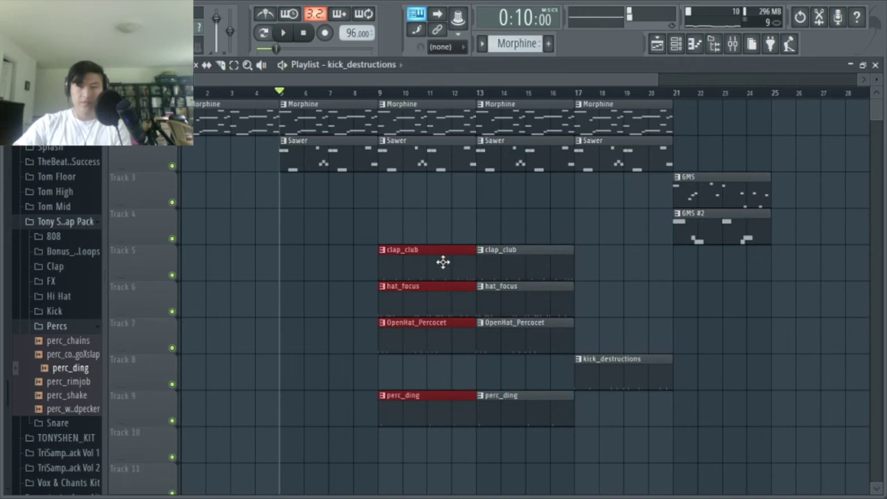
pyautogui.rightClick(413, 395)
pyautogui.rightClick(416, 347)
pyautogui.click(389, 94)
pyautogui.press('space')
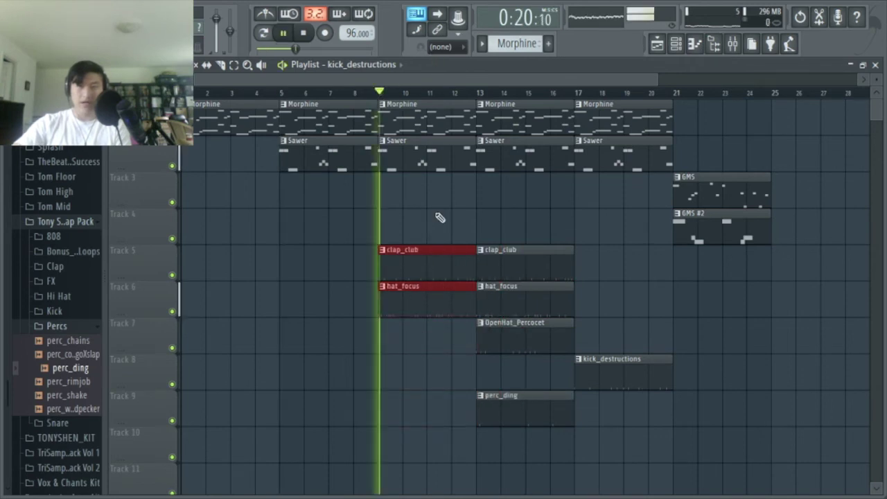
# Duplicate the clap_club, hat_focus, OpenHat_Percocet and perc_ding clips to bar 17 and add a kick_destructions clip at bar 13.
pyautogui.keyDown('ctrl'); pyautogui.click(441, 219); pyautogui.keyUp('ctrl')
pyautogui.scroll(-3, 445, 225)
pyautogui.scroll(3, 461, 247)
pyautogui.scroll(-2, 462, 247)
pyautogui.moveTo(495, 136); pyautogui.dragTo(434, 168)
pyautogui.keyDown('ctrl'); pyautogui.click(432, 199); pyautogui.keyUp('ctrl')
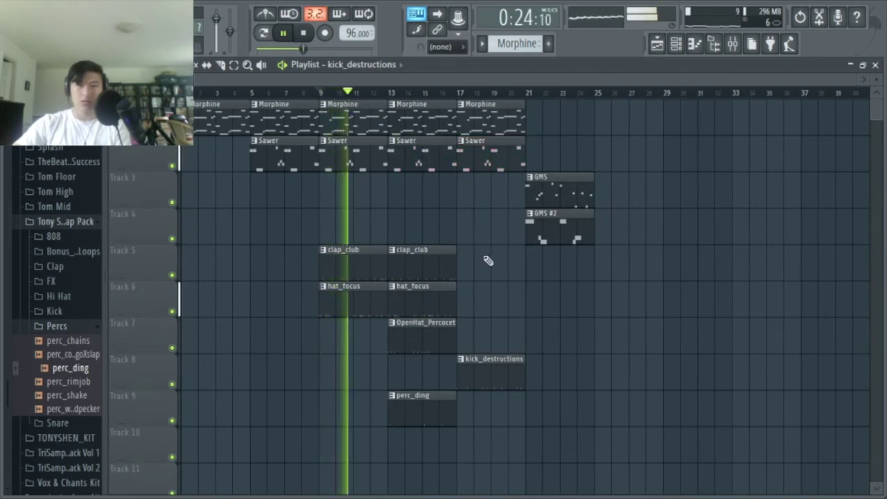
pyautogui.moveTo(438, 414); pyautogui.dragTo(433, 256)
pyautogui.hotkey('ctrl', 'b')
pyautogui.click(395, 367)
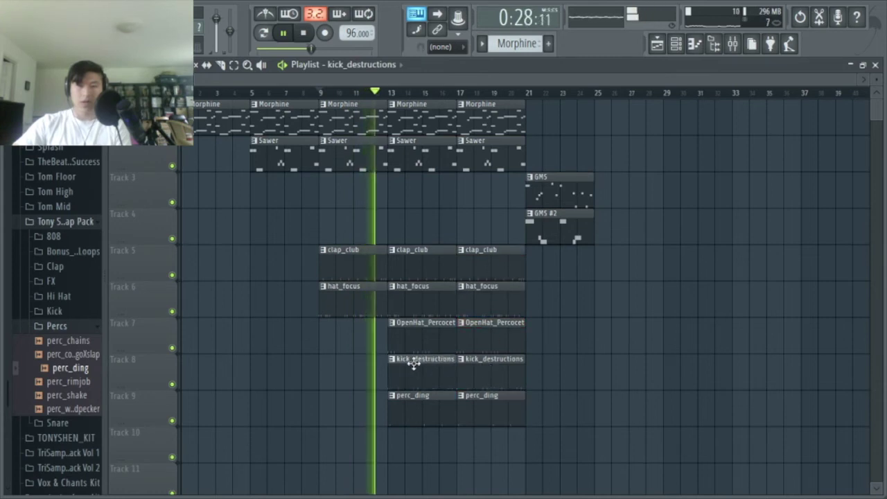
# Copy the GMS clip from bar 21 to bar 17 while the song plays.
pyautogui.scroll(1, 575, 277)
pyautogui.scroll(-2, 573, 271)
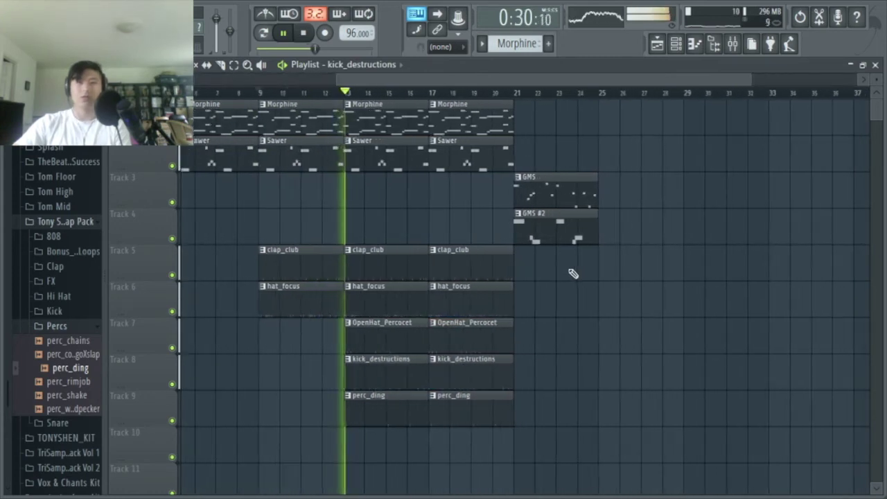
pyautogui.scroll(1, 545, 302)
pyautogui.scroll(-1, 554, 295)
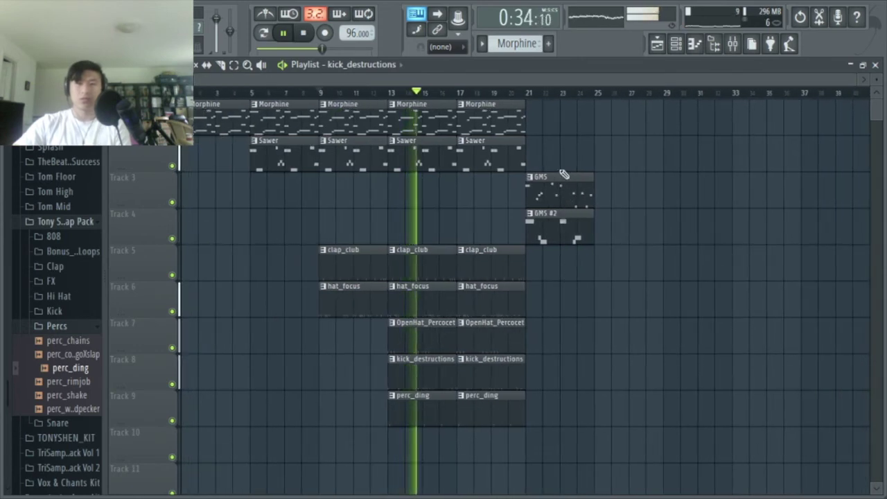
pyautogui.moveTo(565, 187); pyautogui.dragTo(499, 193)
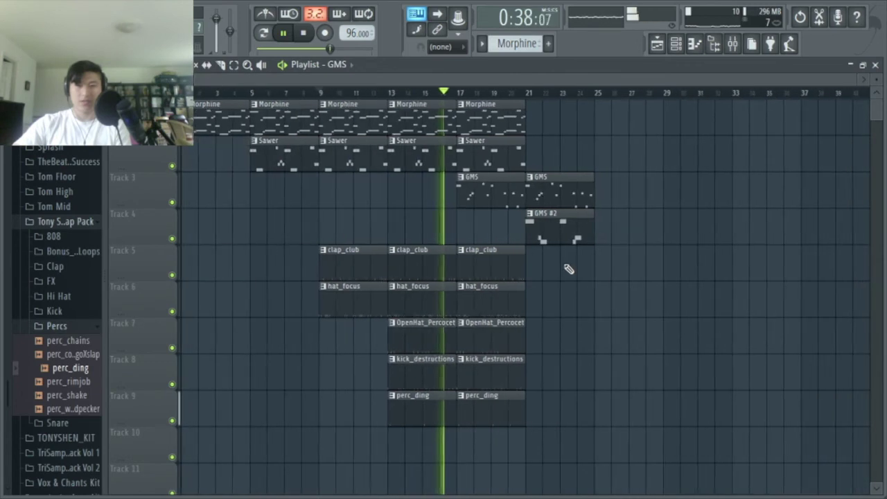
# Move the GMS #2 clip to bar 25 and copy the Morphine and Sawer clips to bar 21.
pyautogui.moveTo(567, 224); pyautogui.dragTo(634, 228)
pyautogui.moveTo(538, 170); pyautogui.dragTo(565, 123)
pyautogui.click(670, 143)
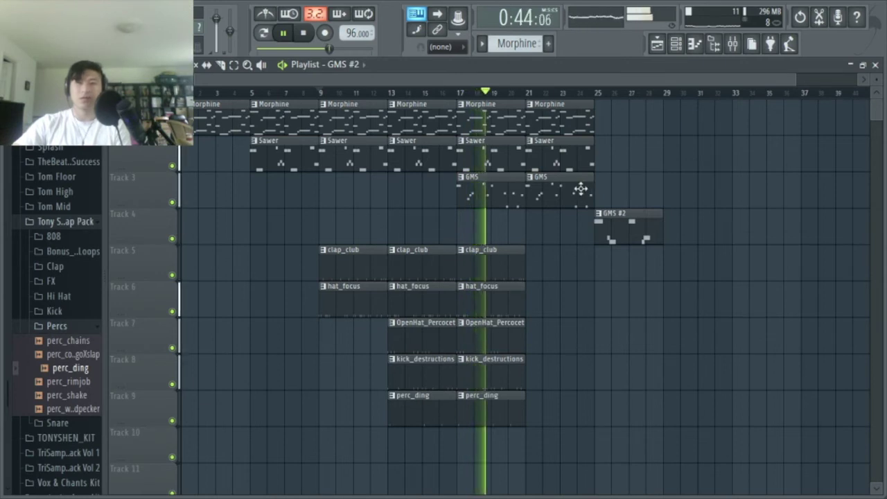
# Delete the Sawer clip at bar 21, move GMS #2 to bar 29, and copy the Morphine and GMS clips to bar 25.
pyautogui.rightClick(578, 159)
pyautogui.moveTo(625, 218); pyautogui.dragTo(695, 221)
pyautogui.moveTo(528, 99); pyautogui.dragTo(598, 241)
pyautogui.moveTo(548, 115); pyautogui.dragTo(614, 115)
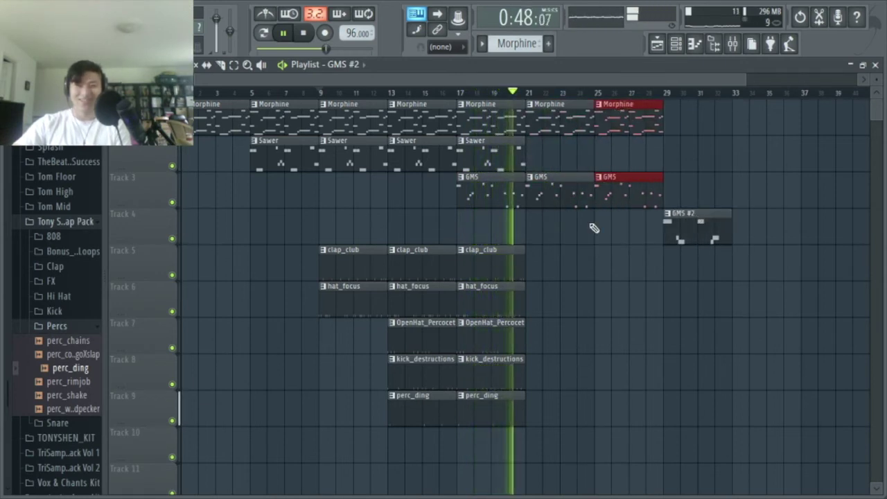
# Extend the clap_club and hat_focus tracks with clips at bars 21 and 25.
pyautogui.click(565, 277)
pyautogui.moveTo(566, 277)
pyautogui.mouseDown()
pyautogui.moveTo(440, 270)
pyautogui.moveTo(562, 254)
pyautogui.moveTo(566, 271)
pyautogui.mouseUp()
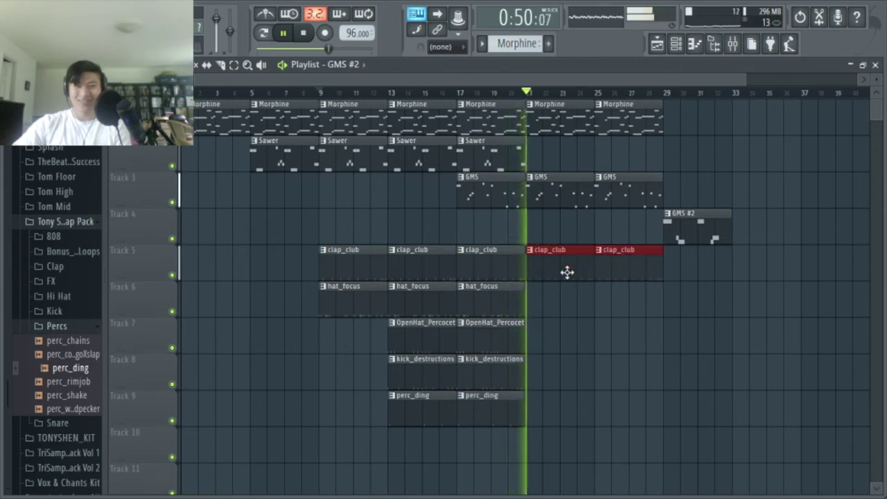
pyautogui.click(549, 315)
pyautogui.moveTo(551, 319); pyautogui.dragTo(559, 298)
# Lay out Morphine and GMS #2 clips side by side at bars 29 and 33.
pyautogui.keyDown('ctrl'); pyautogui.click(700, 166); pyautogui.keyUp('ctrl')
pyautogui.scroll(-2, 707, 151)
pyautogui.moveTo(671, 125); pyautogui.dragTo(626, 124)
pyautogui.moveTo(612, 220); pyautogui.dragTo(670, 217)
pyautogui.moveTo(718, 261); pyautogui.dragTo(613, 121)
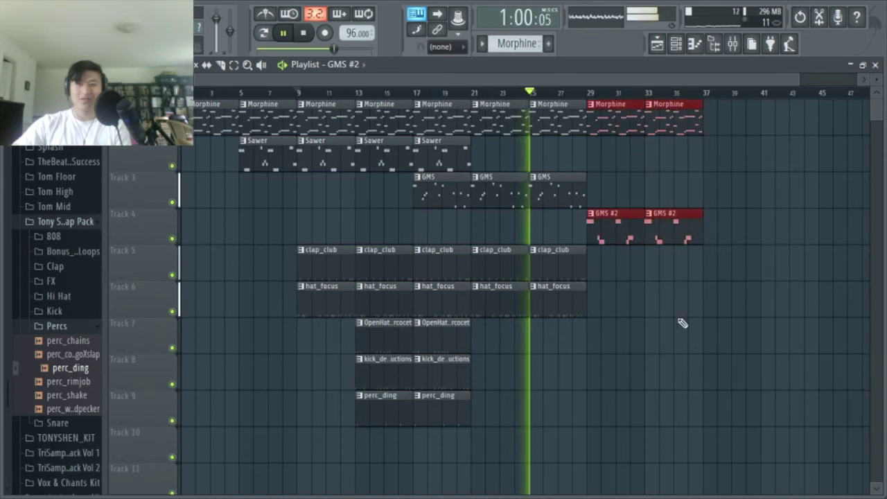
pyautogui.keyDown('ctrl'); pyautogui.click(682, 322); pyautogui.keyUp('ctrl')
# Add a Sawer clip at bar 25 and fill bars 29 and 33 with kick_destructions, perc_ding, clap_club and hat_focus clips.
pyautogui.moveTo(516, 153); pyautogui.dragTo(562, 153)
pyautogui.moveTo(609, 424); pyautogui.dragTo(598, 365)
pyautogui.keyDown('ctrl'); pyautogui.click(616, 316); pyautogui.keyUp('ctrl')
pyautogui.moveTo(609, 313); pyautogui.dragTo(675, 270)
pyautogui.keyDown('ctrl'); pyautogui.click(665, 315); pyautogui.keyUp('ctrl')
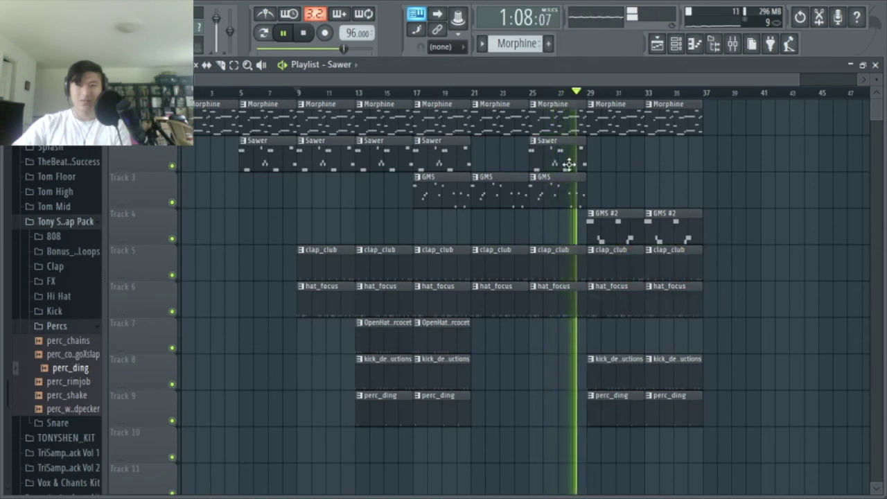
# Add Sawer clips at bars 29 and 33 and delete the clap_club and hat_focus clips at bar 29.
pyautogui.click(623, 165)
pyautogui.rightClick(620, 264)
pyautogui.rightClick(624, 299)
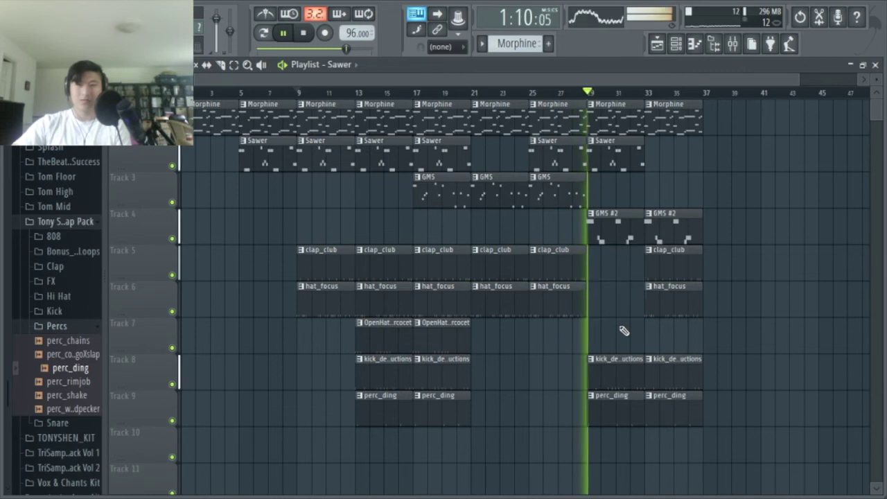
pyautogui.scroll(2, 650, 328)
pyautogui.scroll(-2, 653, 329)
pyautogui.moveTo(696, 172)
pyautogui.mouseDown()
pyautogui.moveTo(627, 146)
pyautogui.moveTo(671, 158)
pyautogui.mouseUp()
pyautogui.keyDown('ctrl'); pyautogui.click(688, 201); pyautogui.keyUp('ctrl')
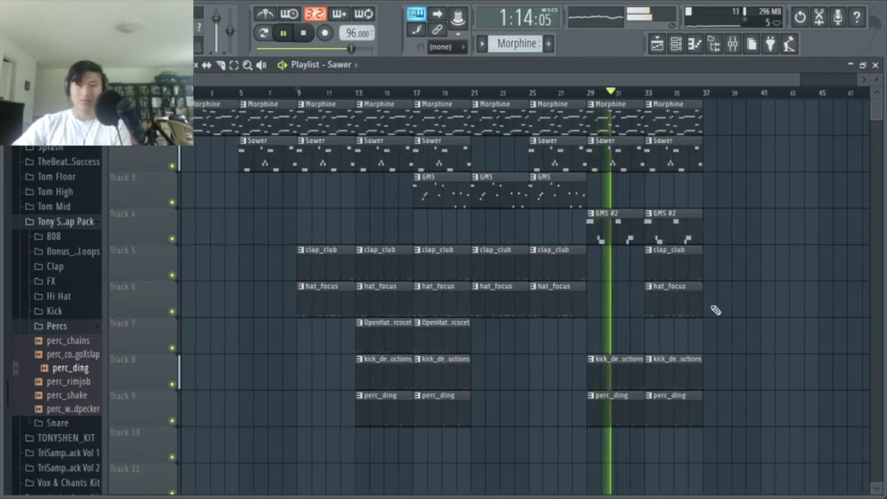
# Copy all clips from bars 5 through 20 as a block starting at bar 37.
pyautogui.scroll(-1, 734, 339)
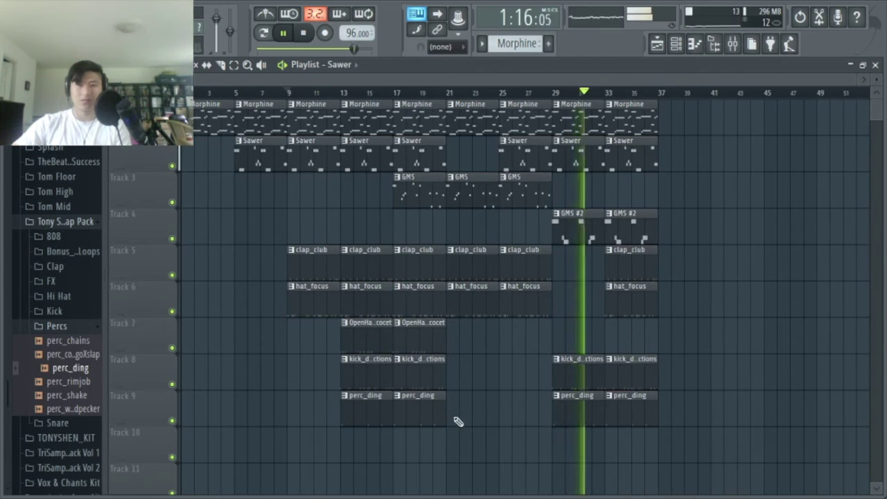
pyautogui.moveTo(435, 421); pyautogui.dragTo(679, 139)
pyautogui.click(693, 202)
pyautogui.scroll(-1, 689, 201)
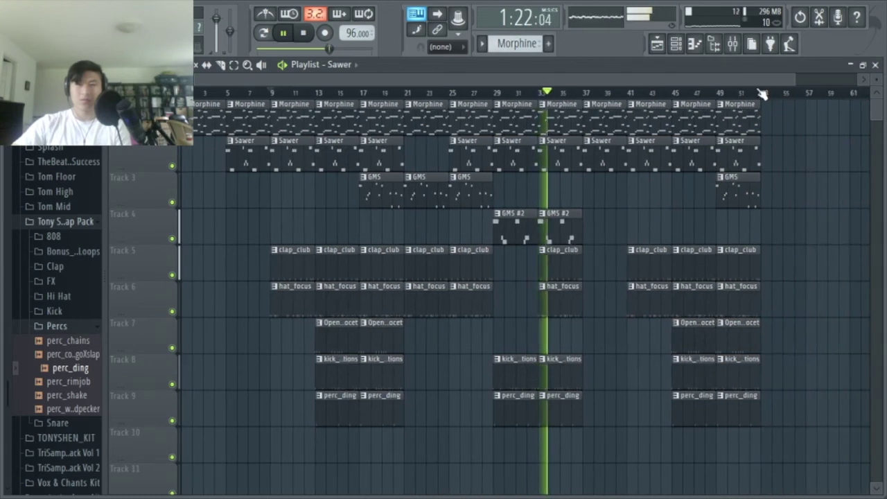
# Delete the Sawer clip at bar 37 and copy the clap_club and hat_focus clips from bar 41 to bar 37.
pyautogui.scroll(2, 713, 236)
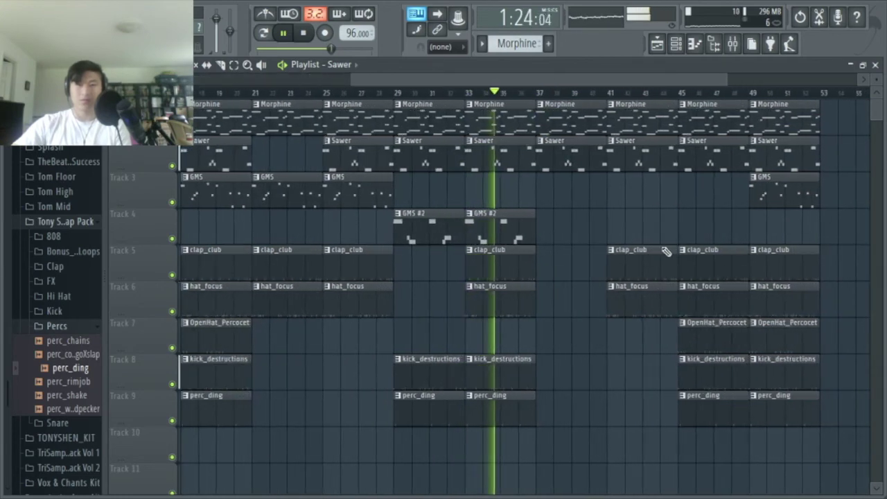
pyautogui.rightClick(587, 161)
pyautogui.moveTo(636, 261); pyautogui.dragTo(568, 274)
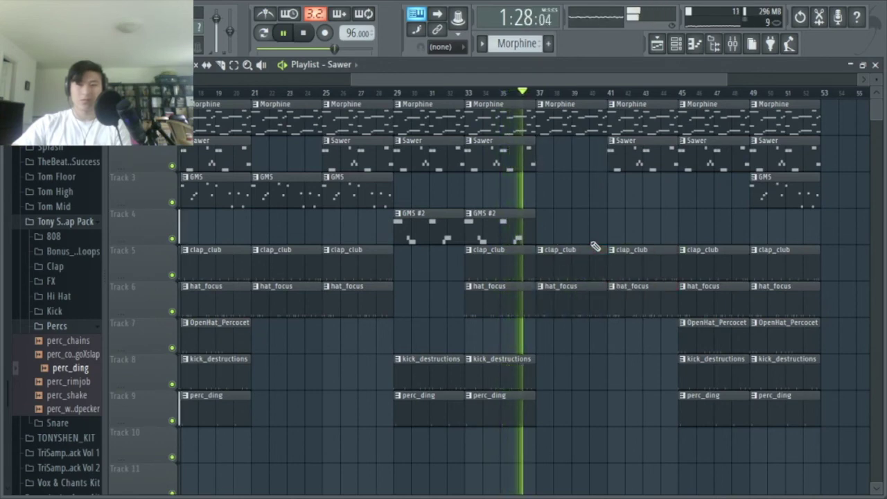
# Duplicate the two GMS #2 clips so that copies start at bars 37 and 41.
pyautogui.scroll(-2, 655, 230)
pyautogui.scroll(2, 614, 240)
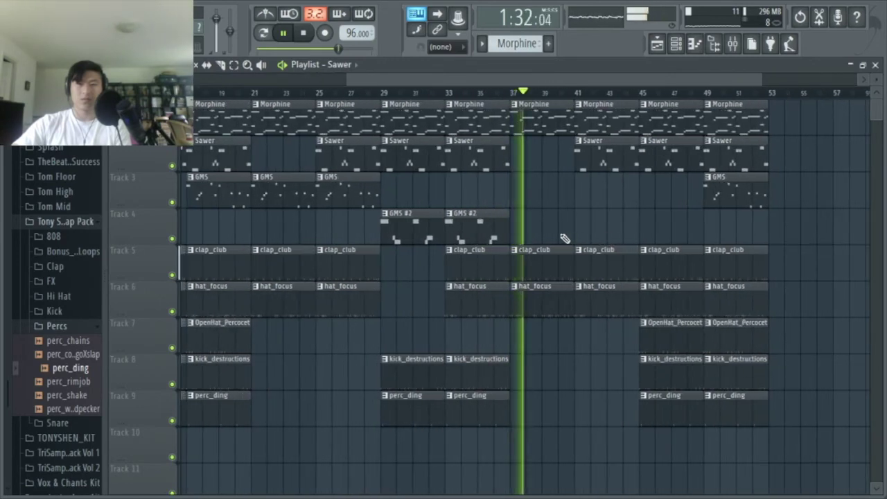
pyautogui.moveTo(495, 229); pyautogui.dragTo(414, 246)
pyautogui.hotkey('ctrl', 'b')
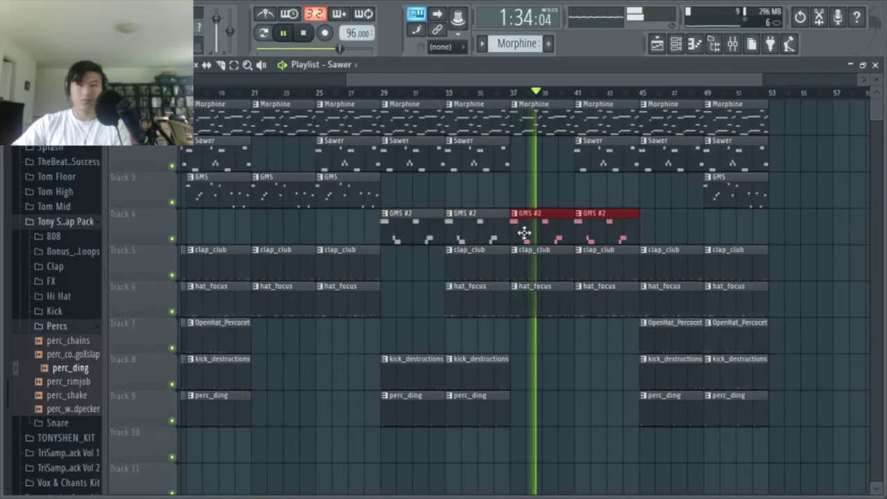
# Copy all clips from bars 21 through 28 as a block starting at bar 53.
pyautogui.scroll(-2, 531, 199)
pyautogui.scroll(-1, 520, 222)
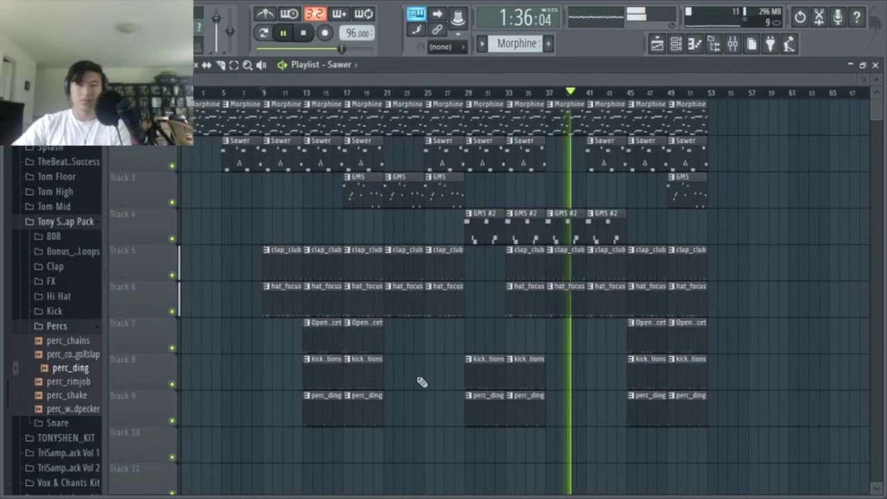
pyautogui.moveTo(454, 328); pyautogui.dragTo(731, 130)
pyautogui.click(813, 146)
pyautogui.scroll(2, 824, 176)
pyautogui.scroll(-2, 813, 242)
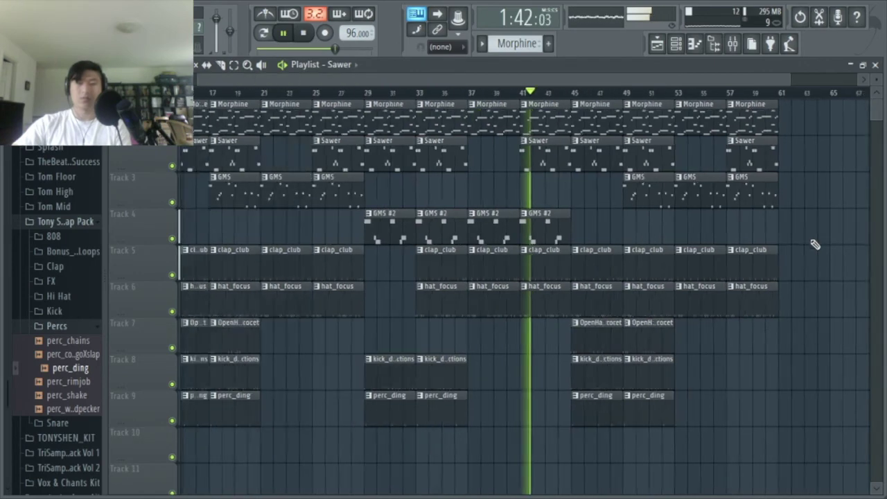
# Add kick_destructions and OpenHat_Percocet clips at bar 57, leaving bar 53 without a kick_destructions clip.
pyautogui.scroll(2, 731, 356)
pyautogui.moveTo(706, 373); pyautogui.dragTo(598, 375)
pyautogui.moveTo(598, 375); pyautogui.dragTo(727, 380)
pyautogui.keyDown('ctrl'); pyautogui.click(721, 433); pyautogui.keyUp('ctrl')
pyautogui.rightClick(704, 364)
pyautogui.moveTo(675, 324); pyautogui.dragTo(783, 331)
# Copy the Morphine, clap_club and hat_focus clips from bar 57 to bar 61 to form the outro.
pyautogui.scroll(-2, 852, 146)
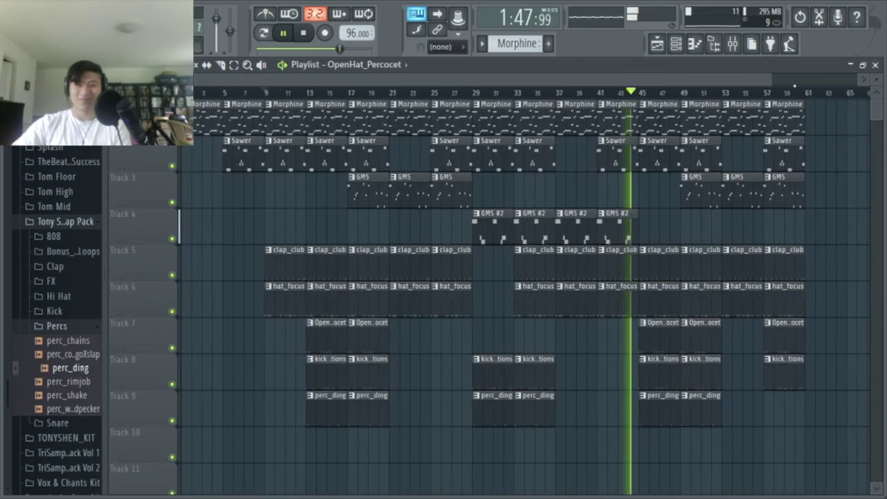
pyautogui.scroll(2, 840, 133)
pyautogui.moveTo(826, 114); pyautogui.dragTo(758, 116)
pyautogui.moveTo(758, 116); pyautogui.dragTo(830, 115)
pyautogui.moveTo(820, 262)
pyautogui.mouseDown()
pyautogui.moveTo(774, 263)
pyautogui.moveTo(747, 294)
pyautogui.moveTo(817, 271)
pyautogui.moveTo(806, 269)
pyautogui.mouseUp()
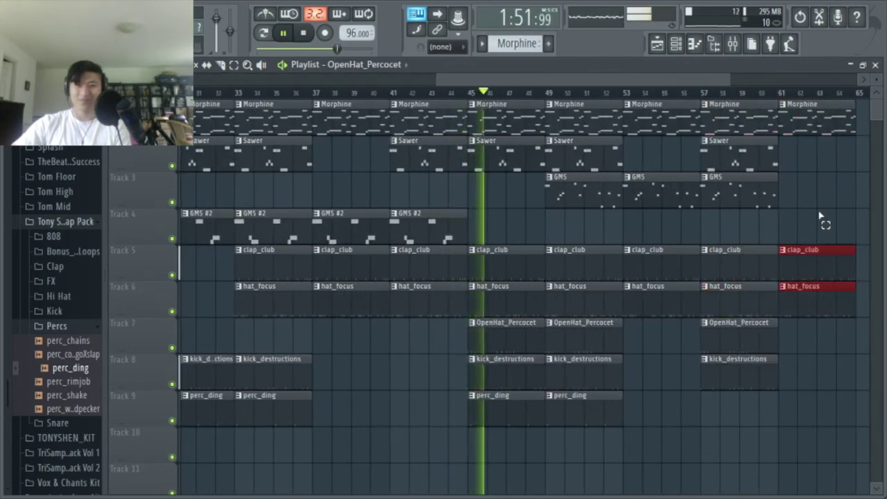
pyautogui.keyDown('ctrl'); pyautogui.click(824, 220); pyautogui.keyUp('ctrl')
# Play the finished arrangement from the beginning to check how the sections flow.
pyautogui.scroll(-2, 826, 213)
pyautogui.press('space')
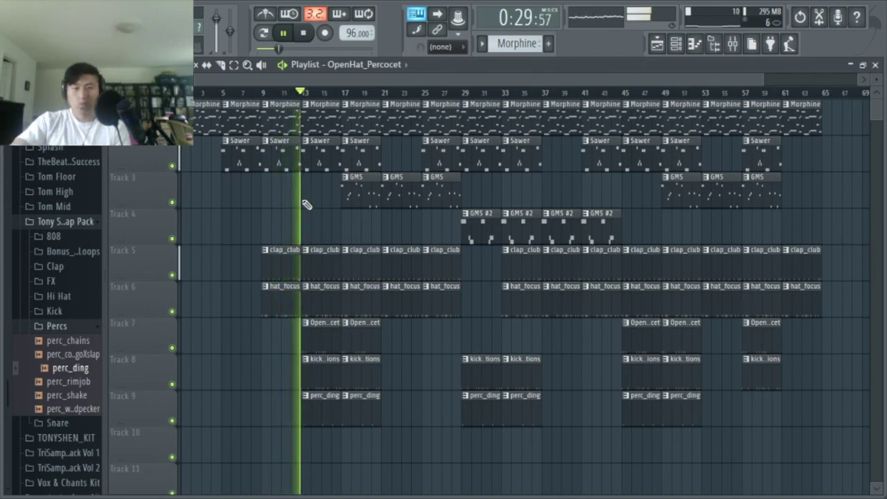
pyautogui.keyDown('ctrl'); pyautogui.scroll(2, 303, 205); pyautogui.keyUp('ctrl')
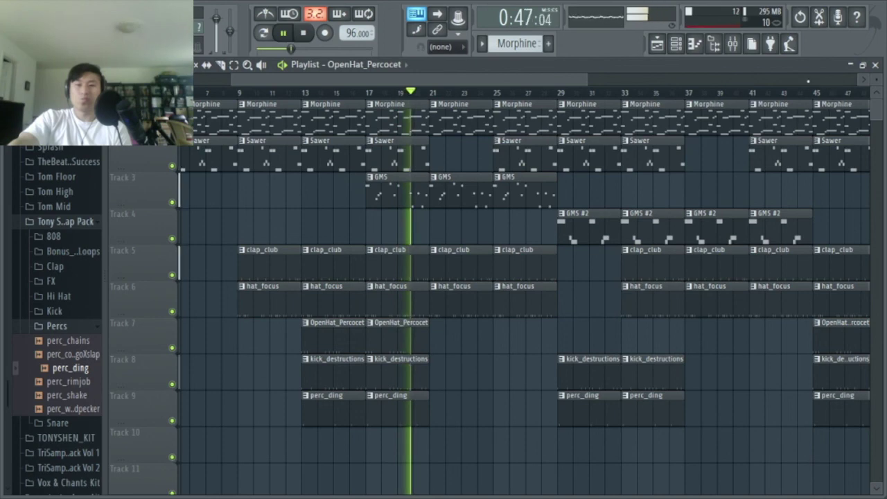
# Load Fruity Parametric EQ 2 on the Morphine mixer track, cutting the lows with band 1 and lowering the highs with band 7.
pyautogui.click(733, 44)
pyautogui.click(879, 104)
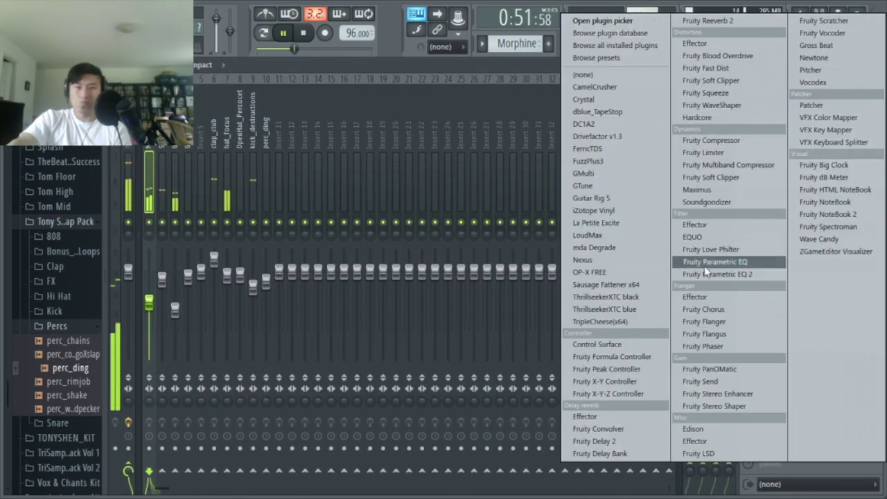
pyautogui.click(749, 274)
pyautogui.moveTo(279, 320); pyautogui.dragTo(310, 353)
pyautogui.moveTo(416, 298); pyautogui.dragTo(395, 331)
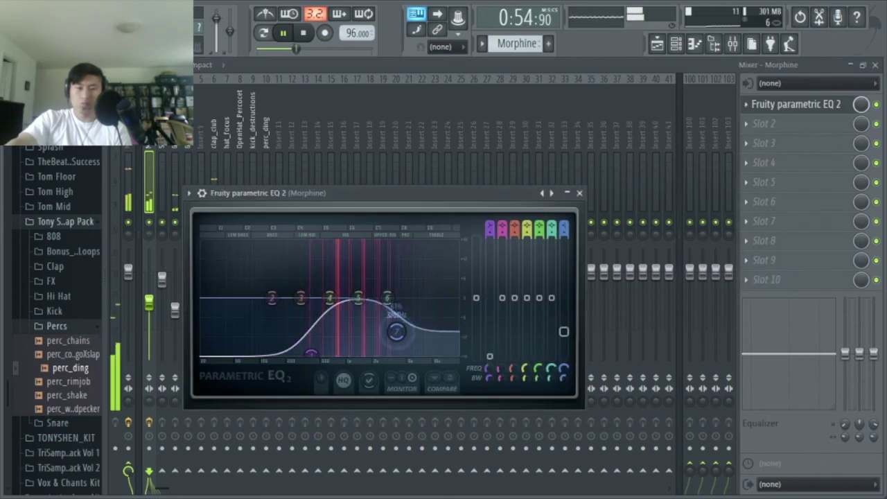
pyautogui.click(579, 193)
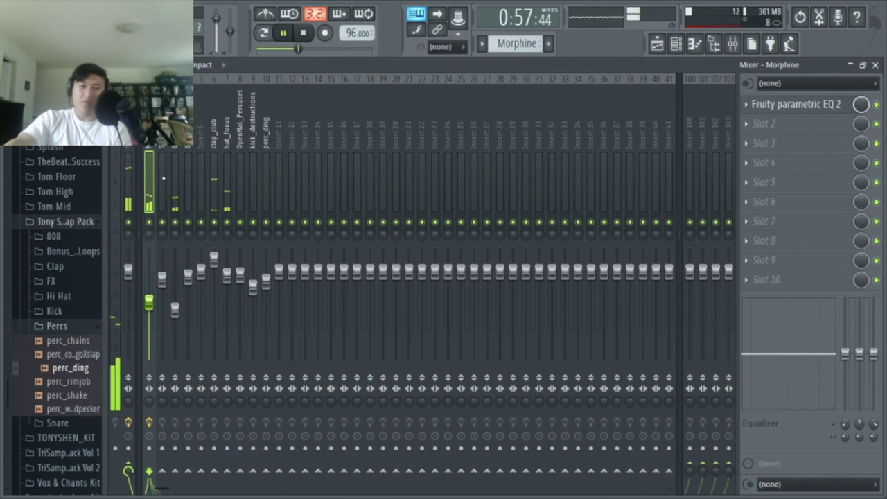
# Load Fruity Parametric EQ 2 on the GMS mixer track, cutting lows with band 1, reducing highs with band 7, and slightly boosting band 6.
pyautogui.click(174, 177)
pyautogui.click(815, 105)
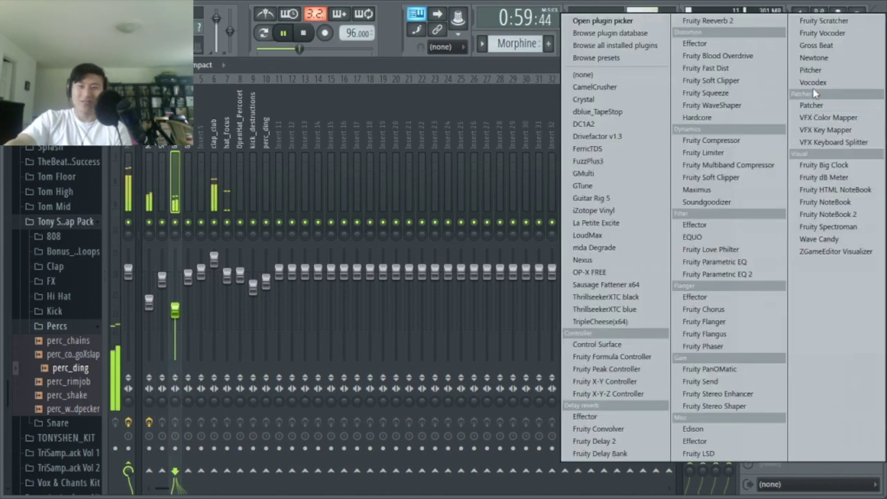
pyautogui.click(724, 274)
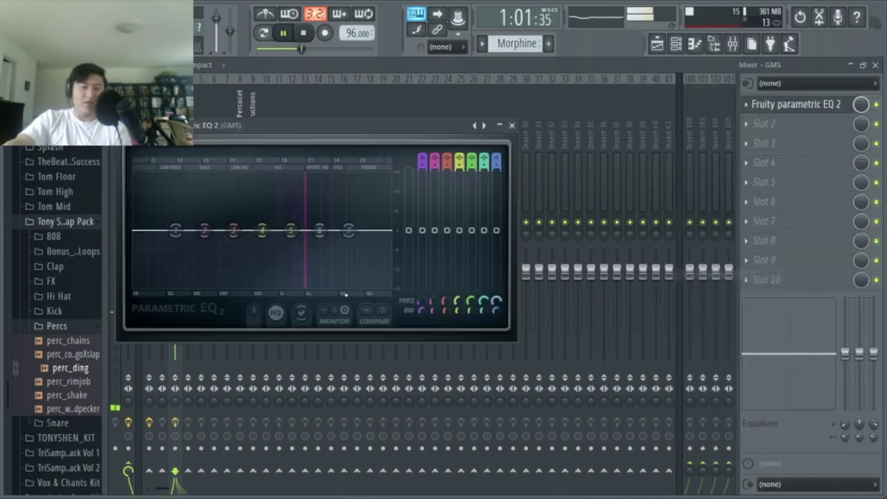
pyautogui.moveTo(176, 230); pyautogui.dragTo(271, 284)
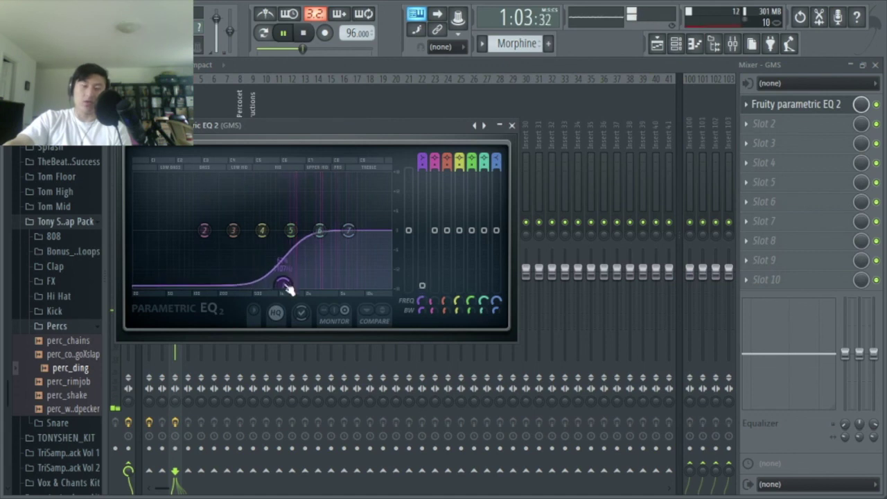
pyautogui.moveTo(349, 230); pyautogui.dragTo(362, 260)
pyautogui.moveTo(320, 230); pyautogui.dragTo(321, 222)
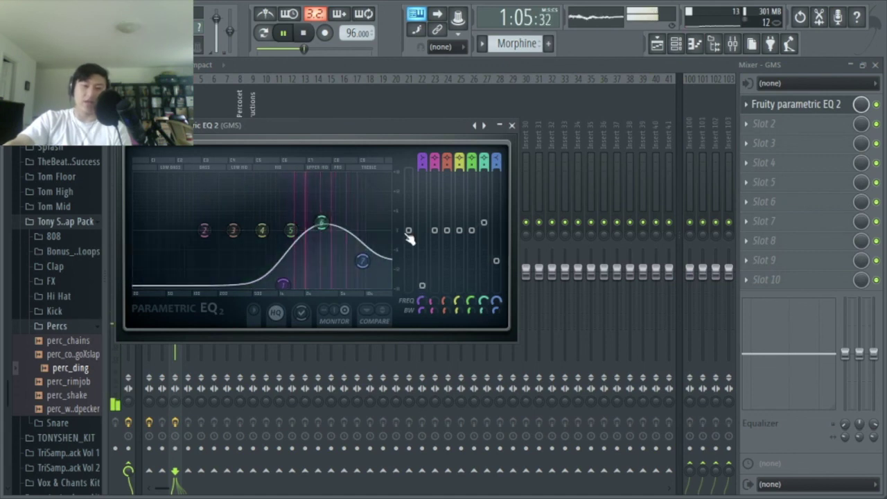
pyautogui.click(511, 126)
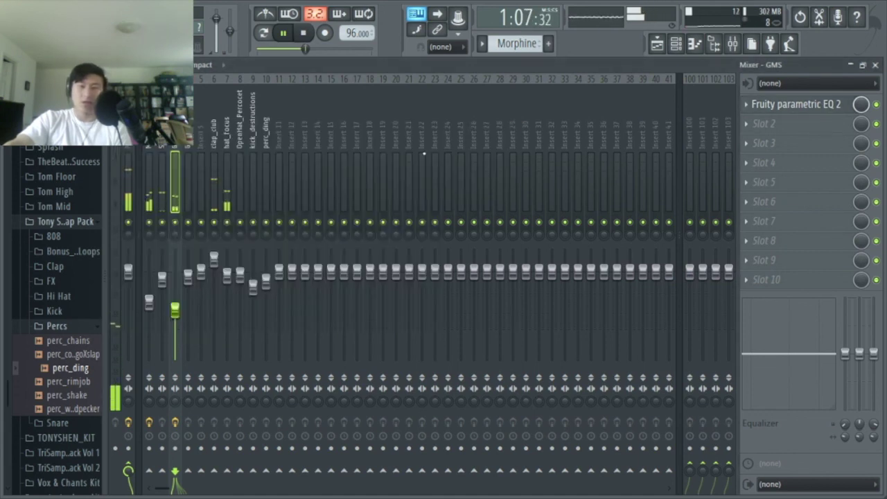
# Add Fruity Reeverb 2 in the second effect slot of the GMS mixer track, keeping its default settings.
pyautogui.click(786, 130)
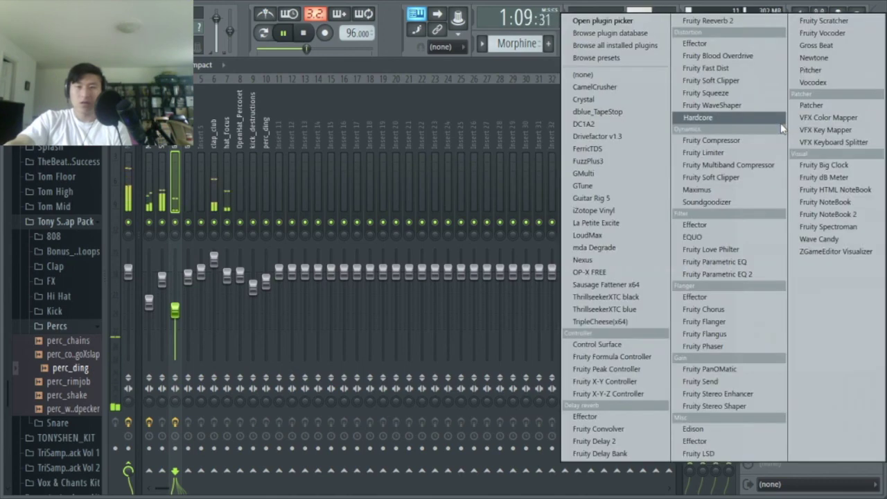
pyautogui.click(762, 118)
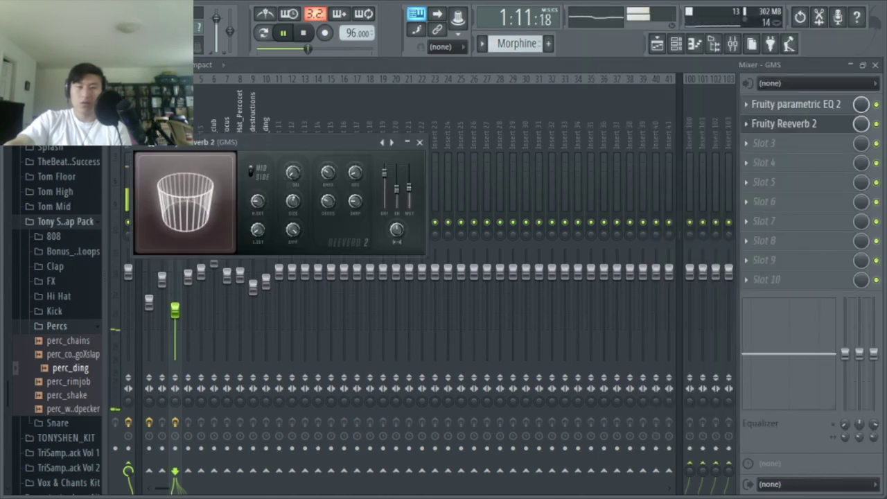
pyautogui.click(420, 143)
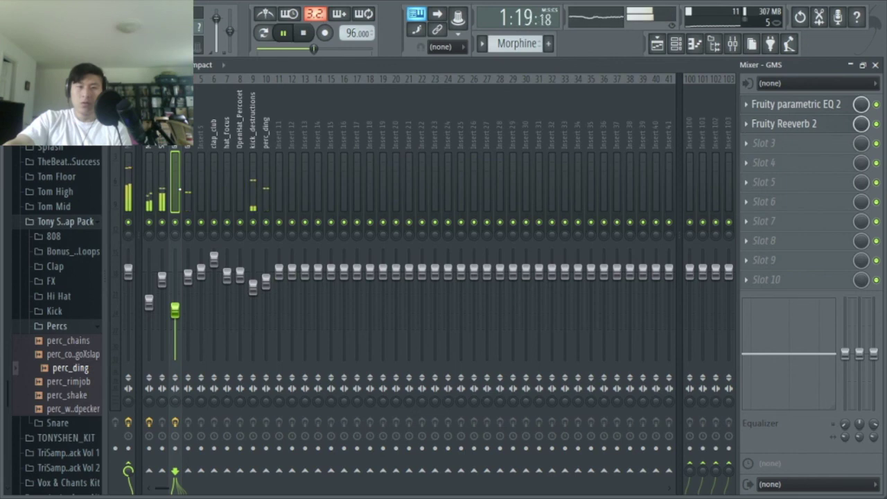
# Load Fruity Parametric EQ 2 on the GMS #2 mixer track, cut lows with band 1 and highs with band 7, and return to the playlist.
pyautogui.click(188, 165)
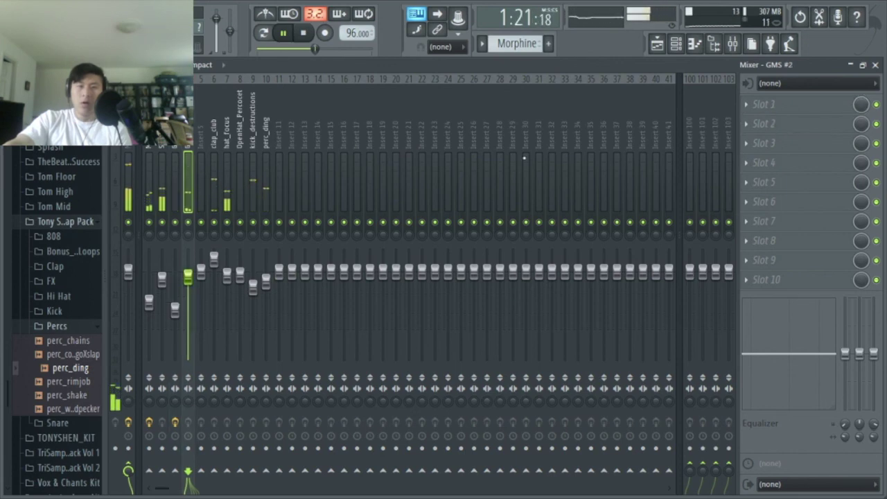
pyautogui.click(762, 105)
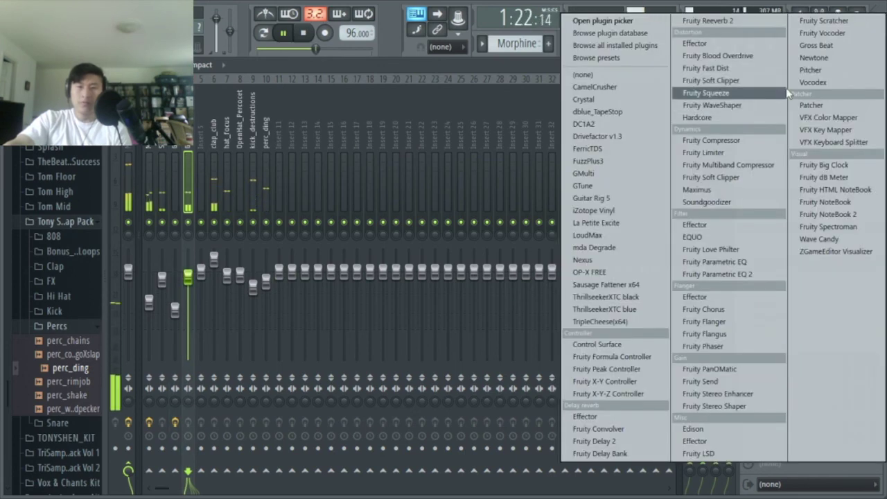
pyautogui.click(730, 270)
pyautogui.moveTo(203, 272); pyautogui.dragTo(291, 311)
pyautogui.moveTo(382, 265); pyautogui.dragTo(376, 291)
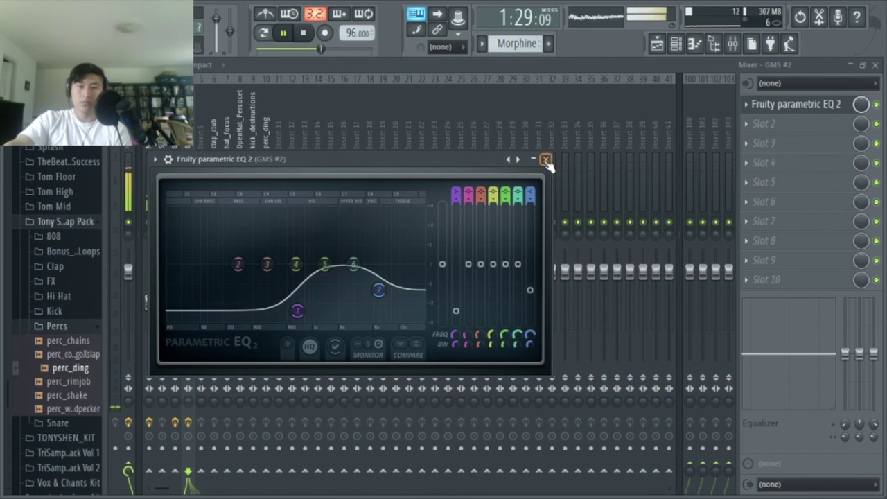
pyautogui.click(545, 160)
pyautogui.click(656, 47)
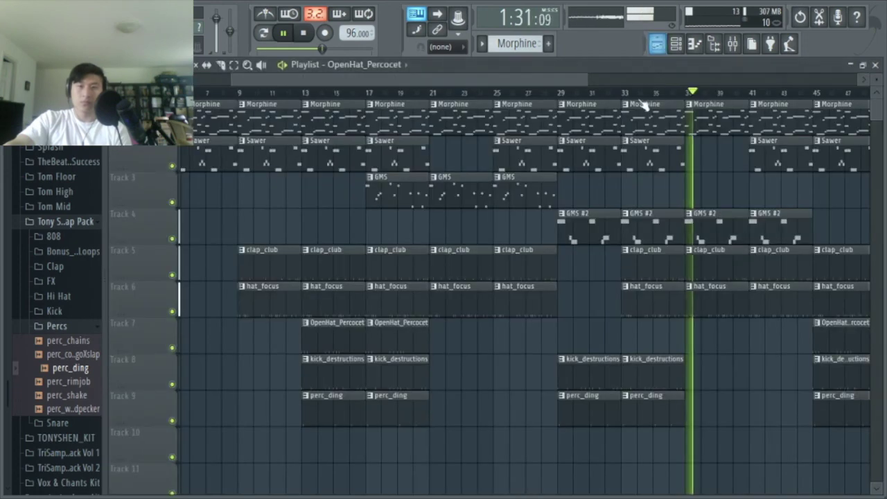